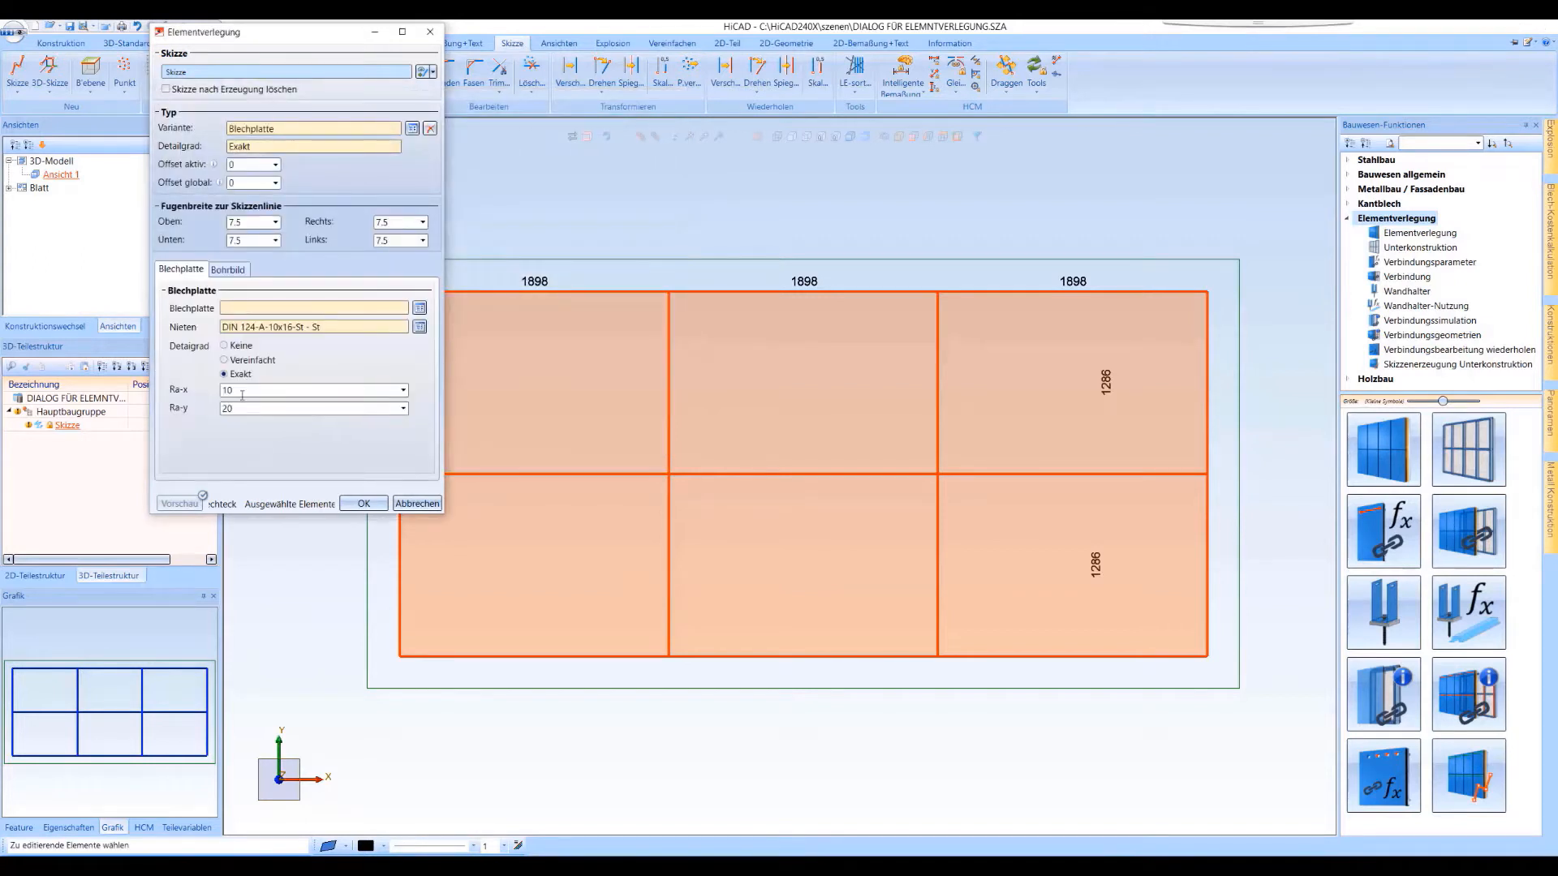
# Set Ra-x and Ra-y to 50 and choose the Bl 10 sheet in S235JR as the Blechplatte
pyautogui.write('50')
pyautogui.press('Tab')
pyautogui.click(419, 307)
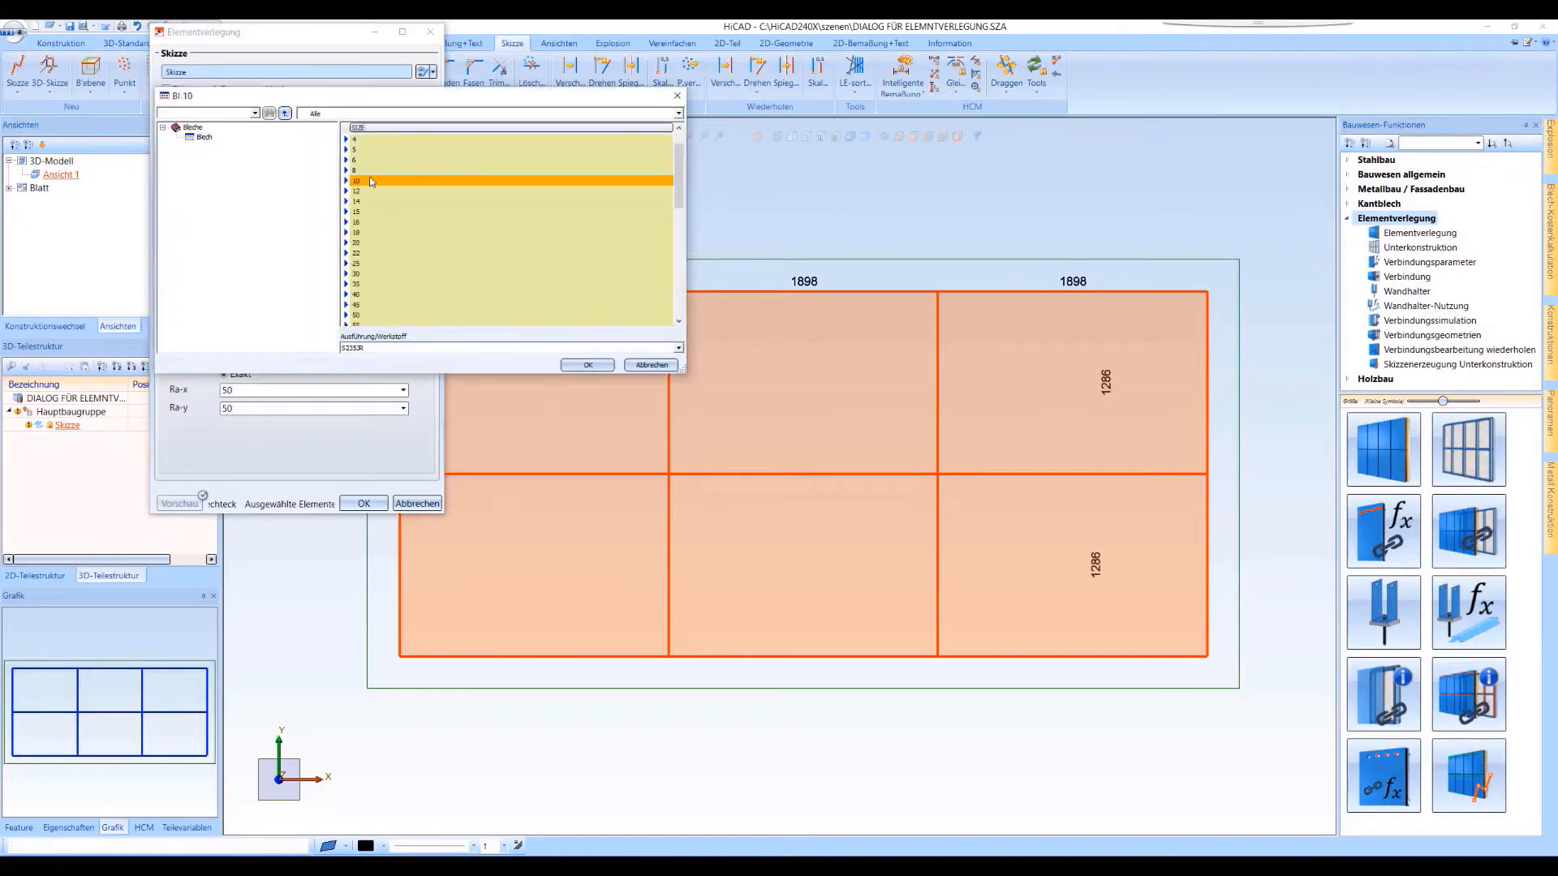
pyautogui.click(586, 364)
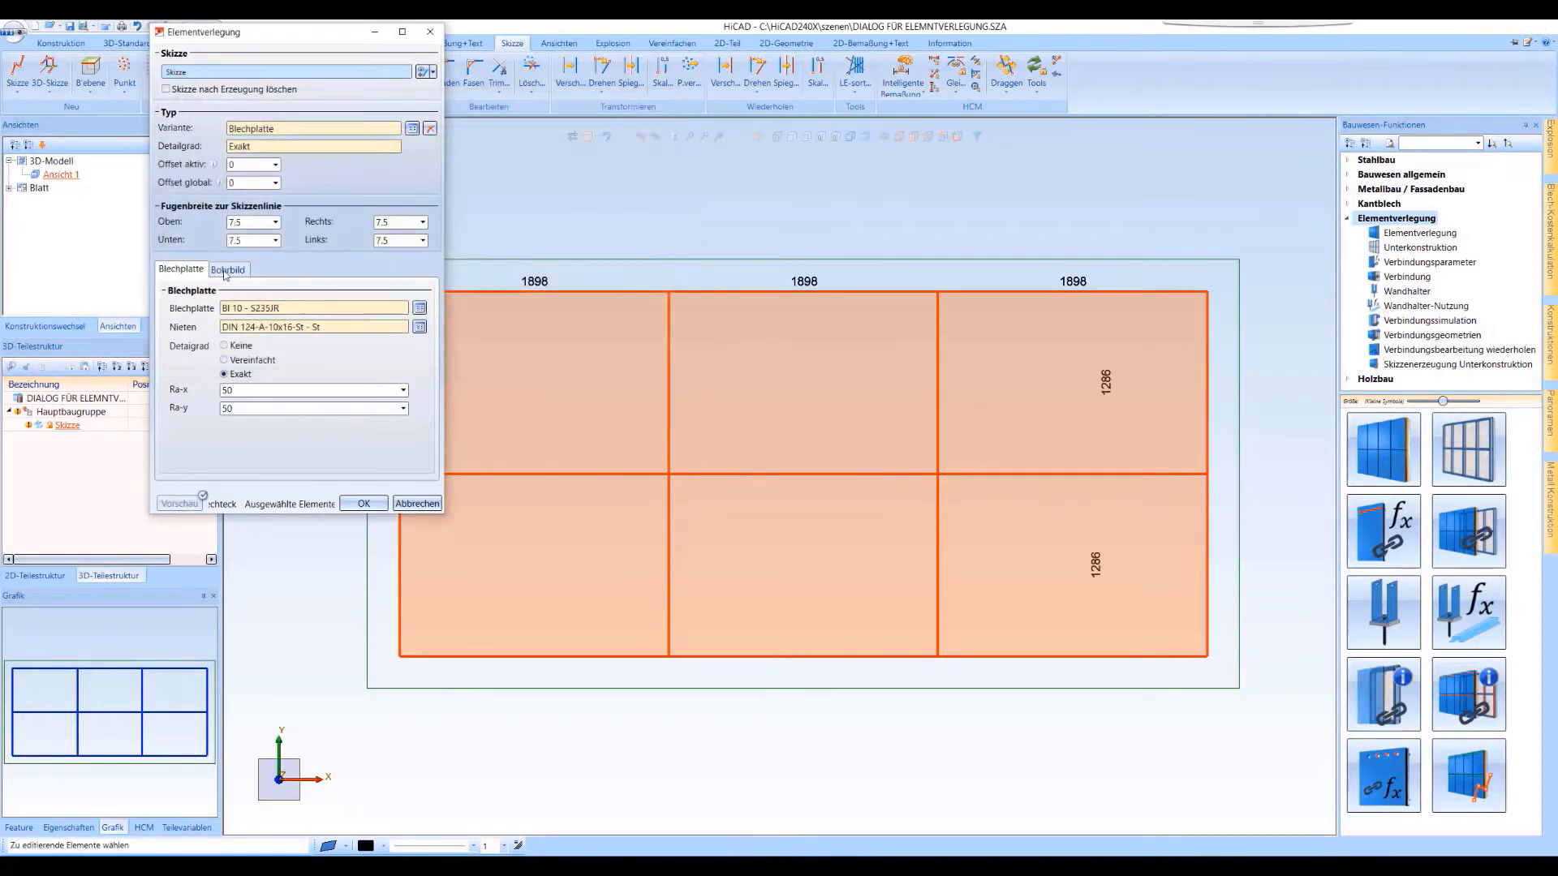
# Set the Bohrbild's Lochabstand to 60, edit the Lochweite and accept the Elementverlegung settings
pyautogui.click(227, 271)
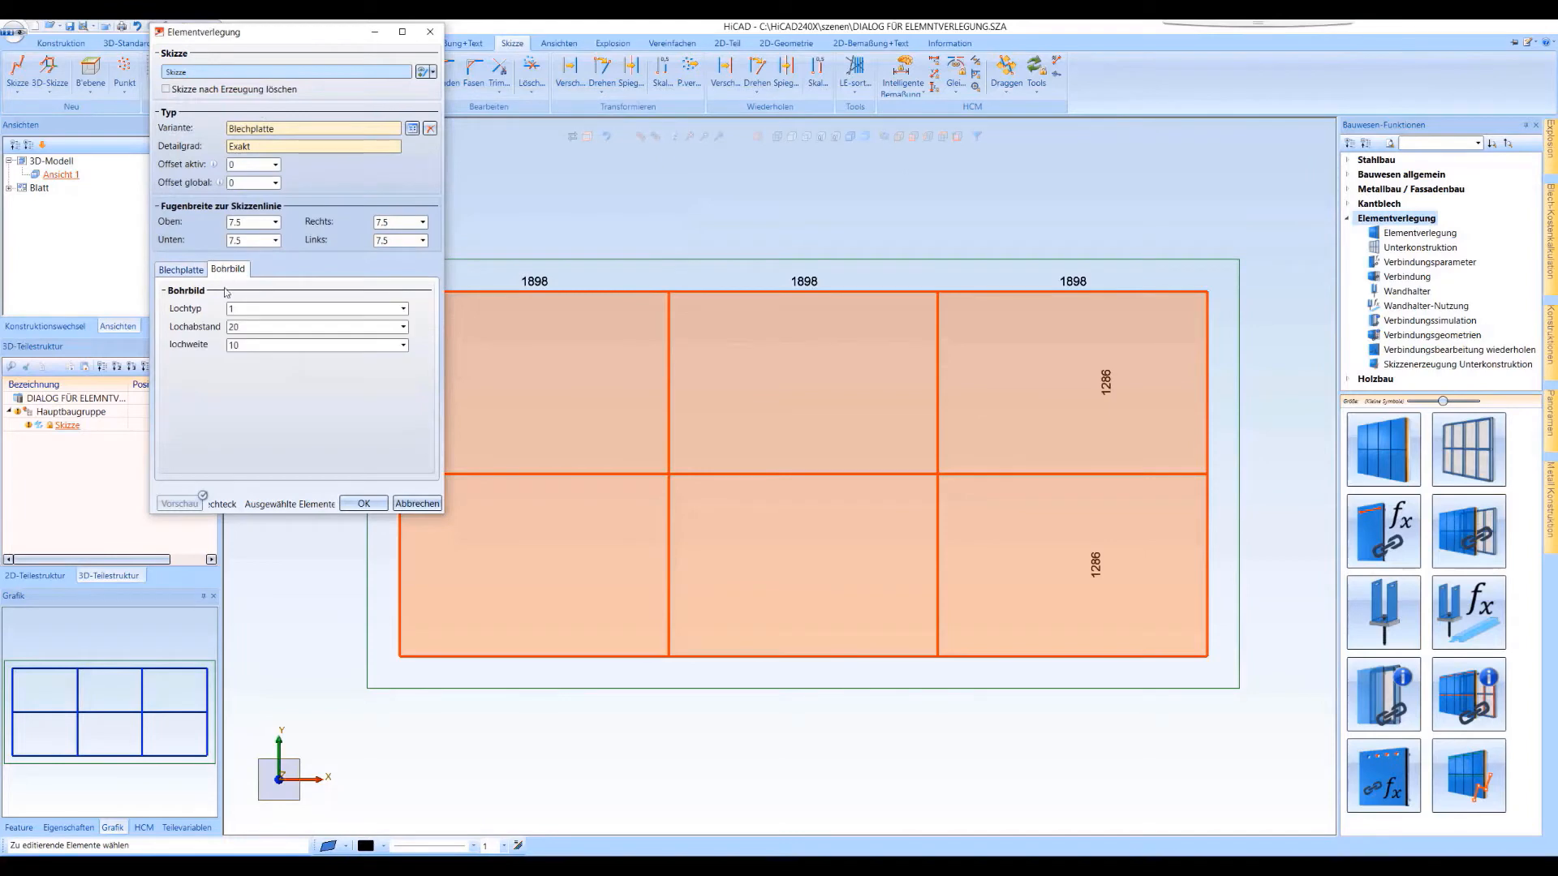
pyautogui.doubleClick(248, 346)
pyautogui.click(183, 270)
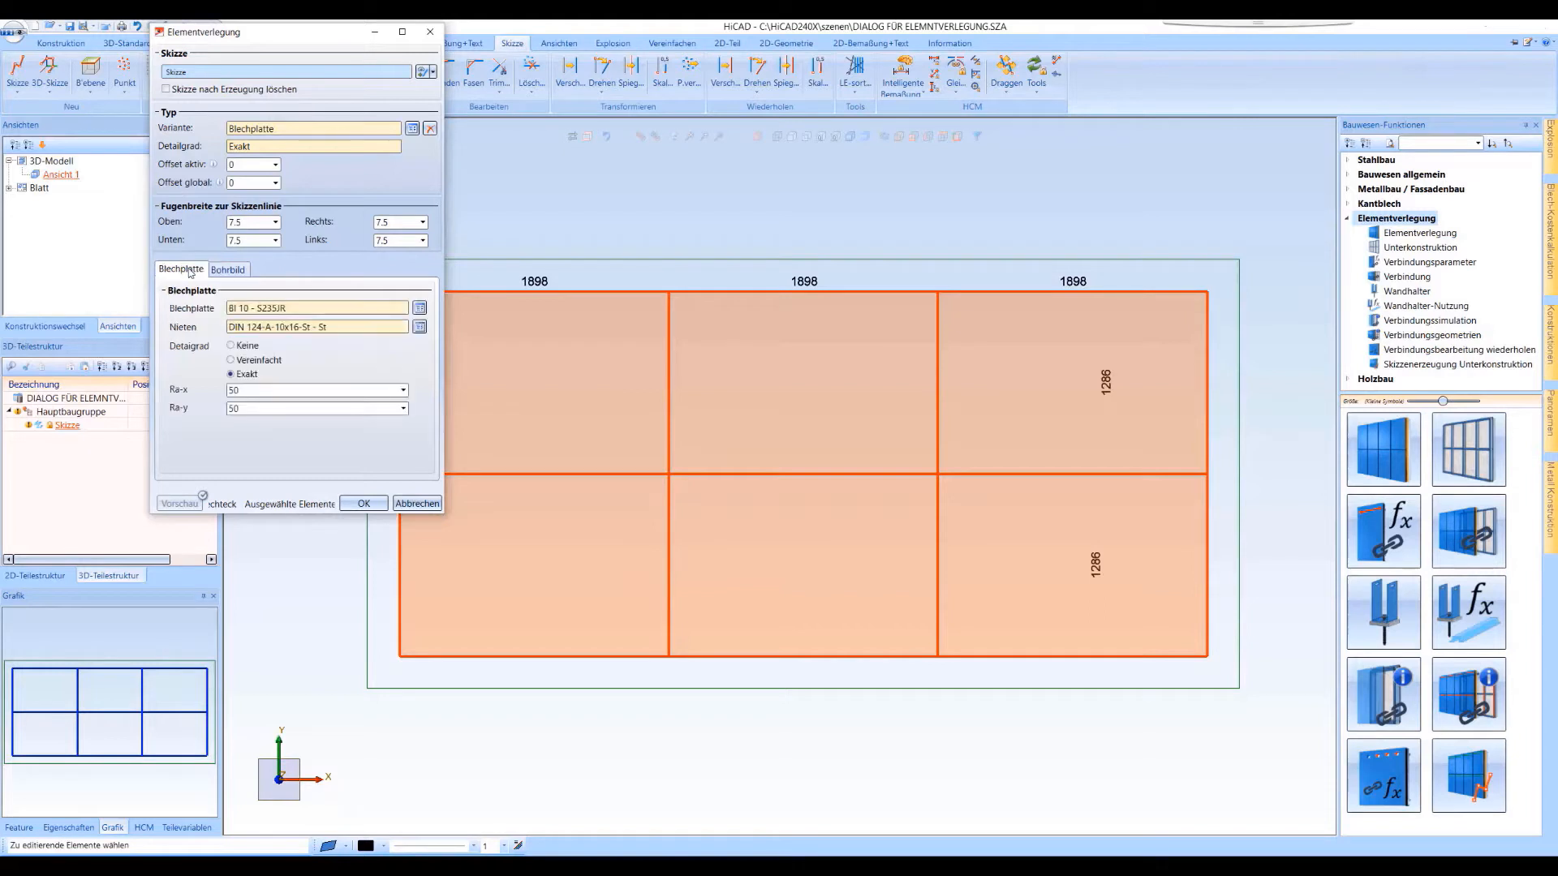
pyautogui.click(364, 503)
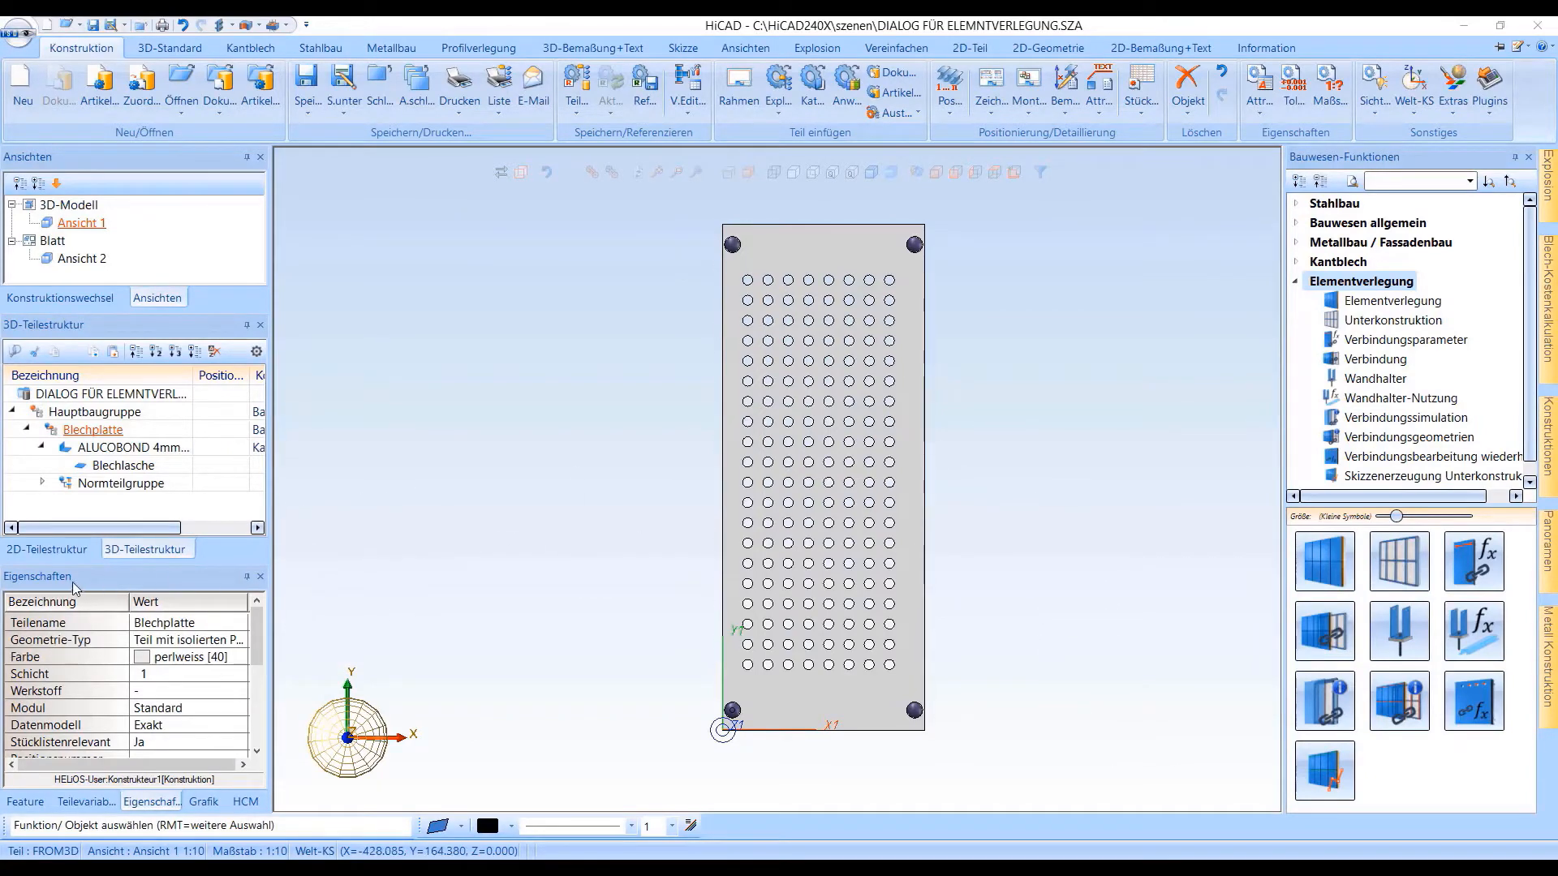
# Undock and enlarge the part variables list and export all variables to a CSV file named Blechplatte in the Elementverlegung folder
pyautogui.click(86, 801)
pyautogui.moveTo(86, 802); pyautogui.dragTo(322, 222)
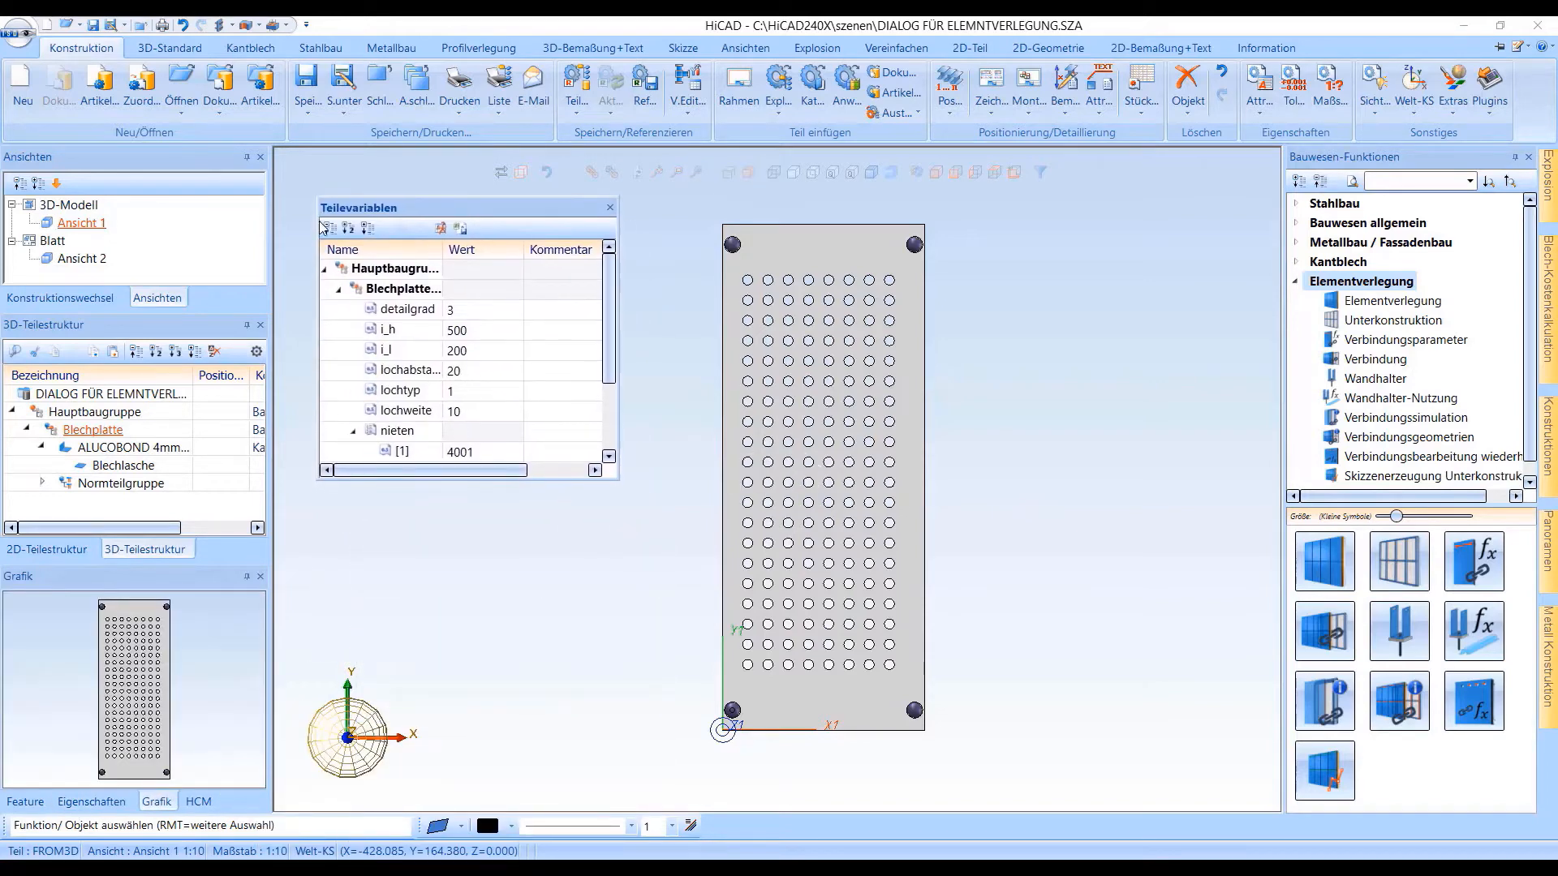
pyautogui.moveTo(466, 482); pyautogui.dragTo(466, 723)
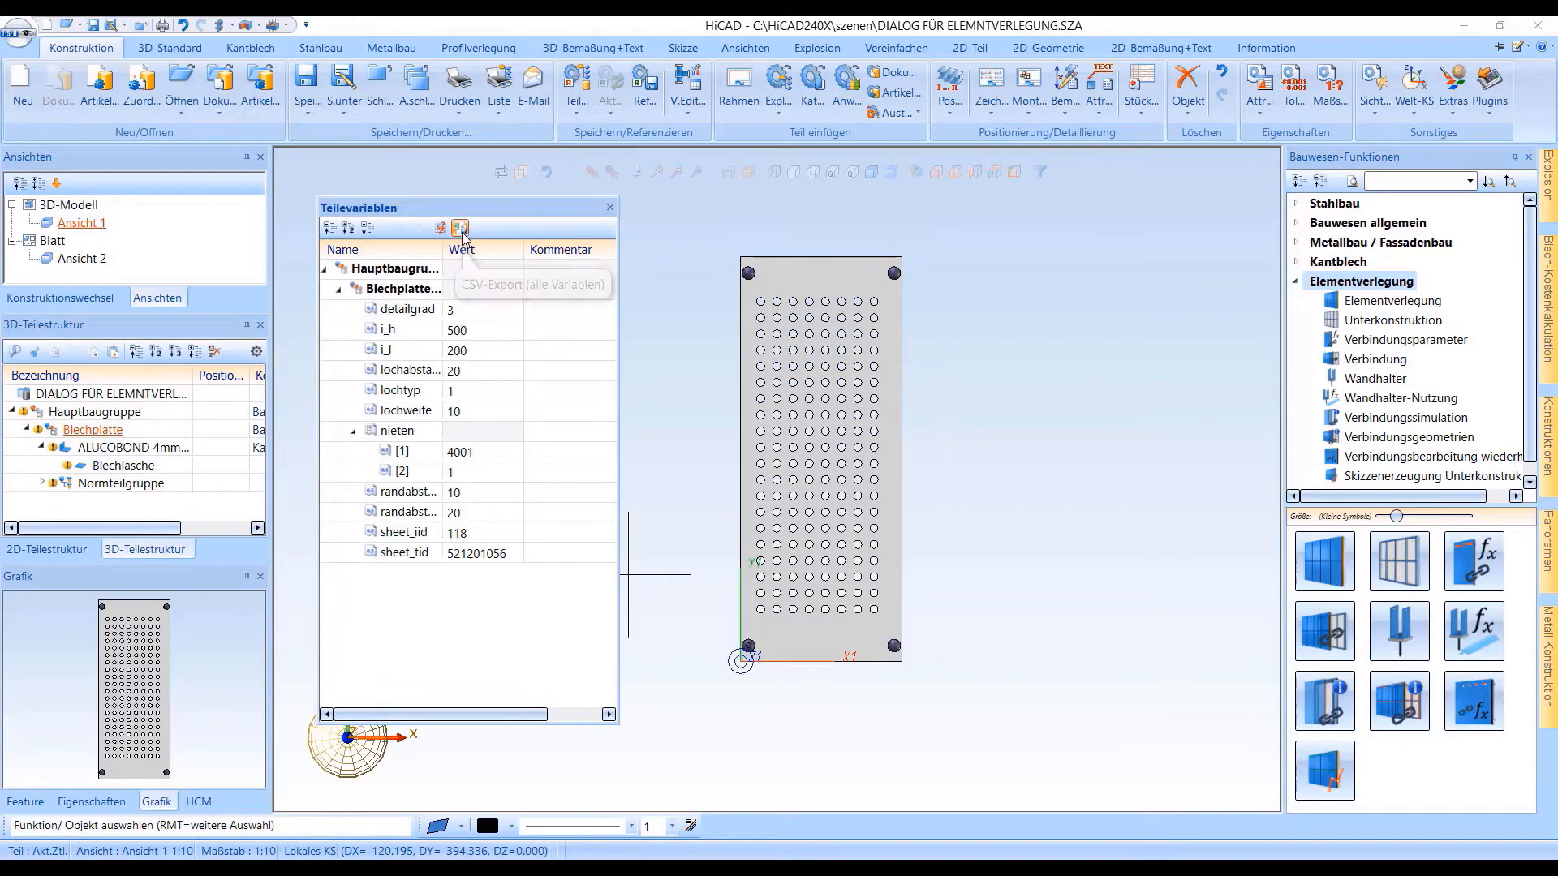
pyautogui.click(460, 229)
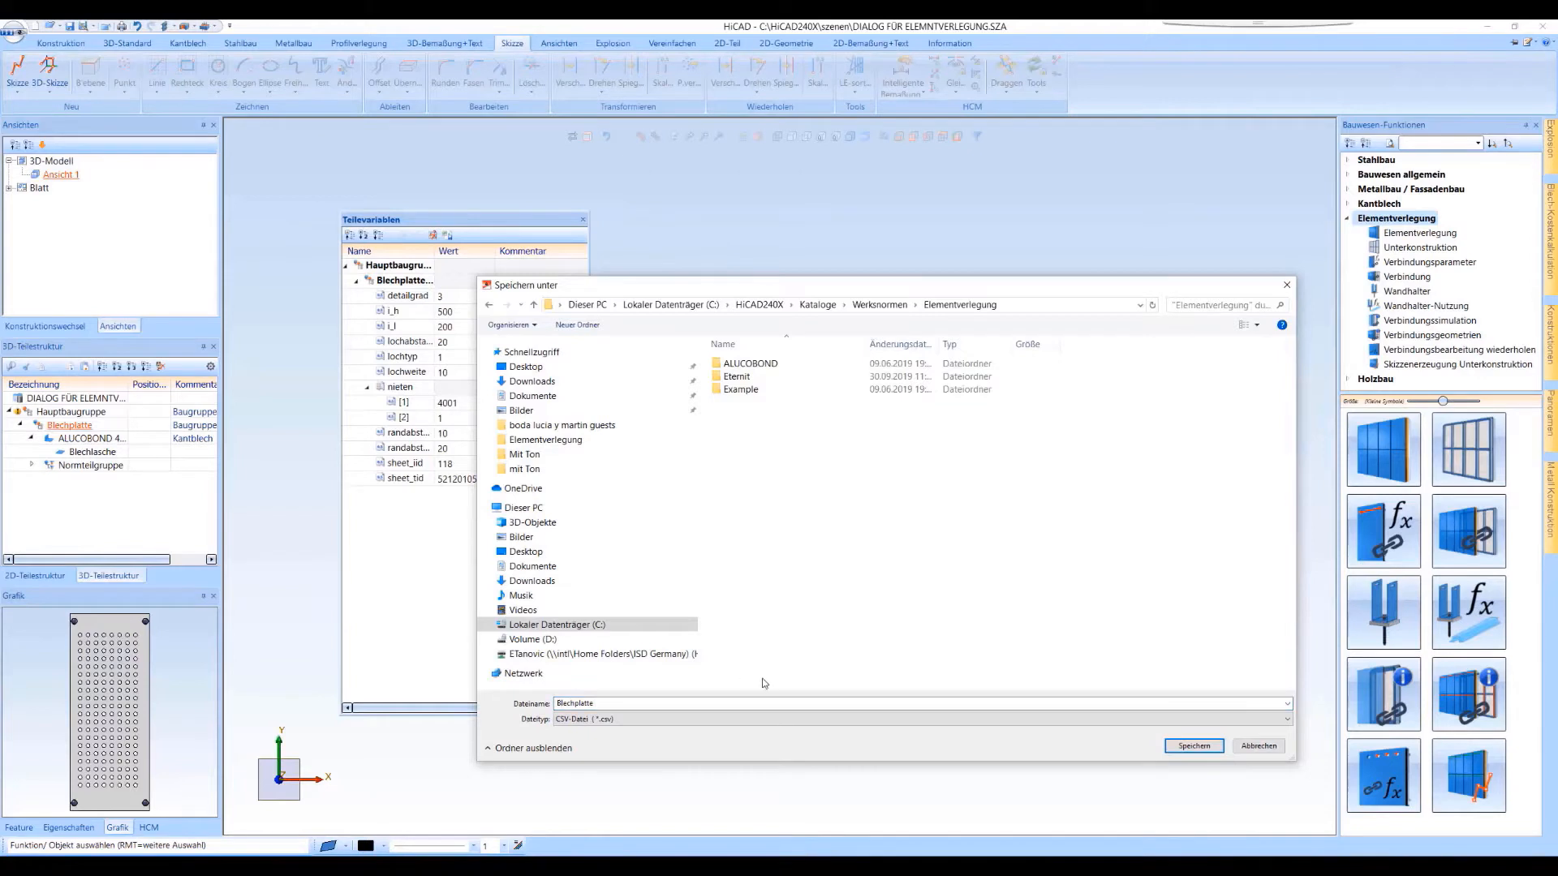
pyautogui.click(1192, 746)
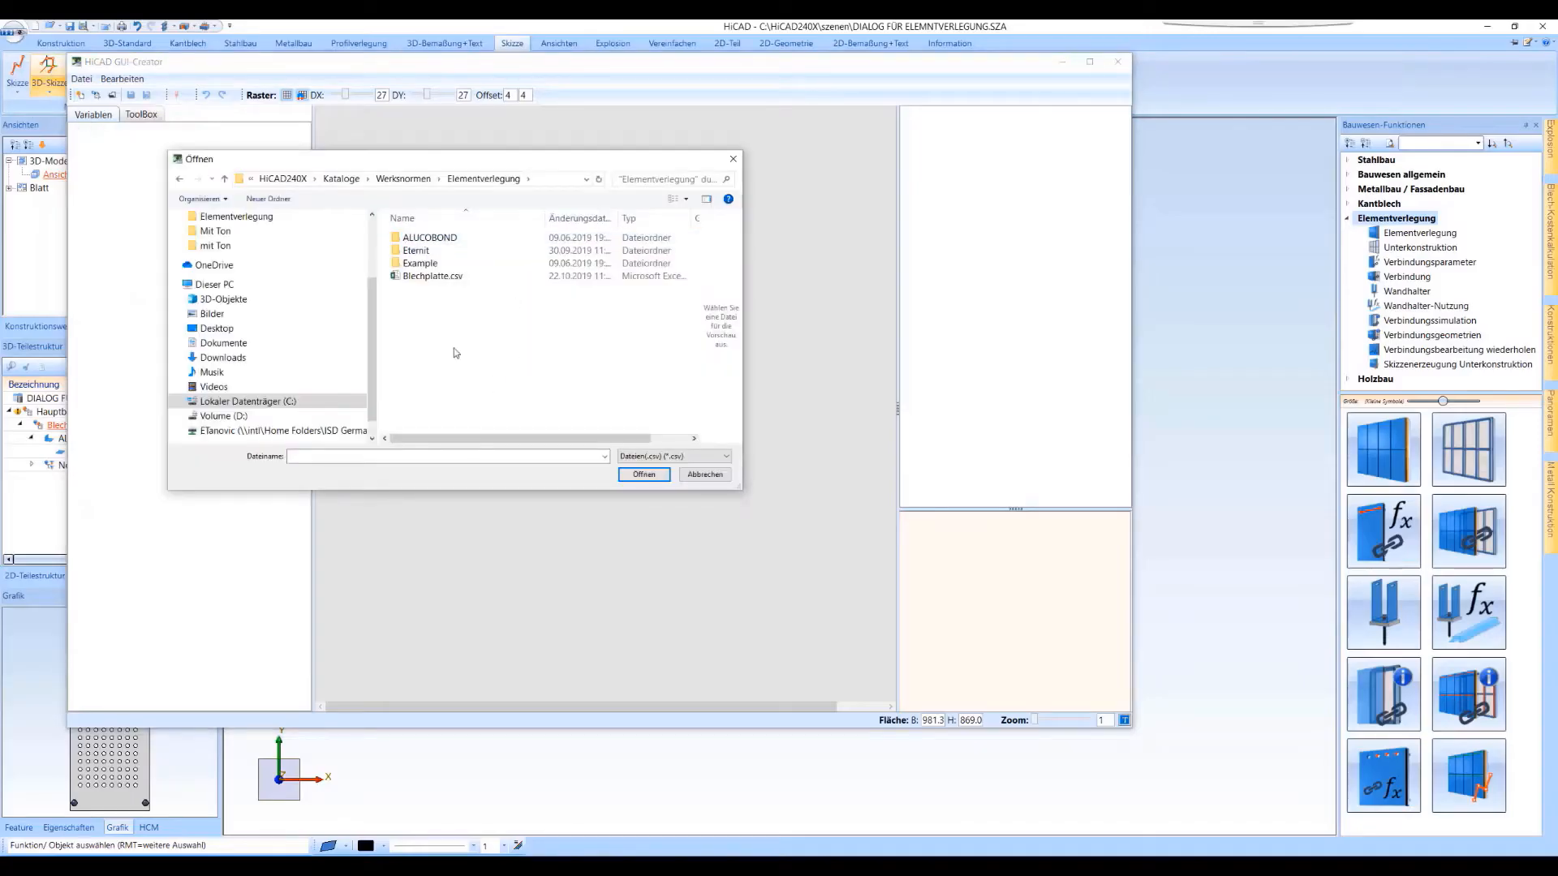
# Load Blechplatte.csv into HiCAD GUI-Creator and look through the imported variables and available controls
pyautogui.click(438, 276)
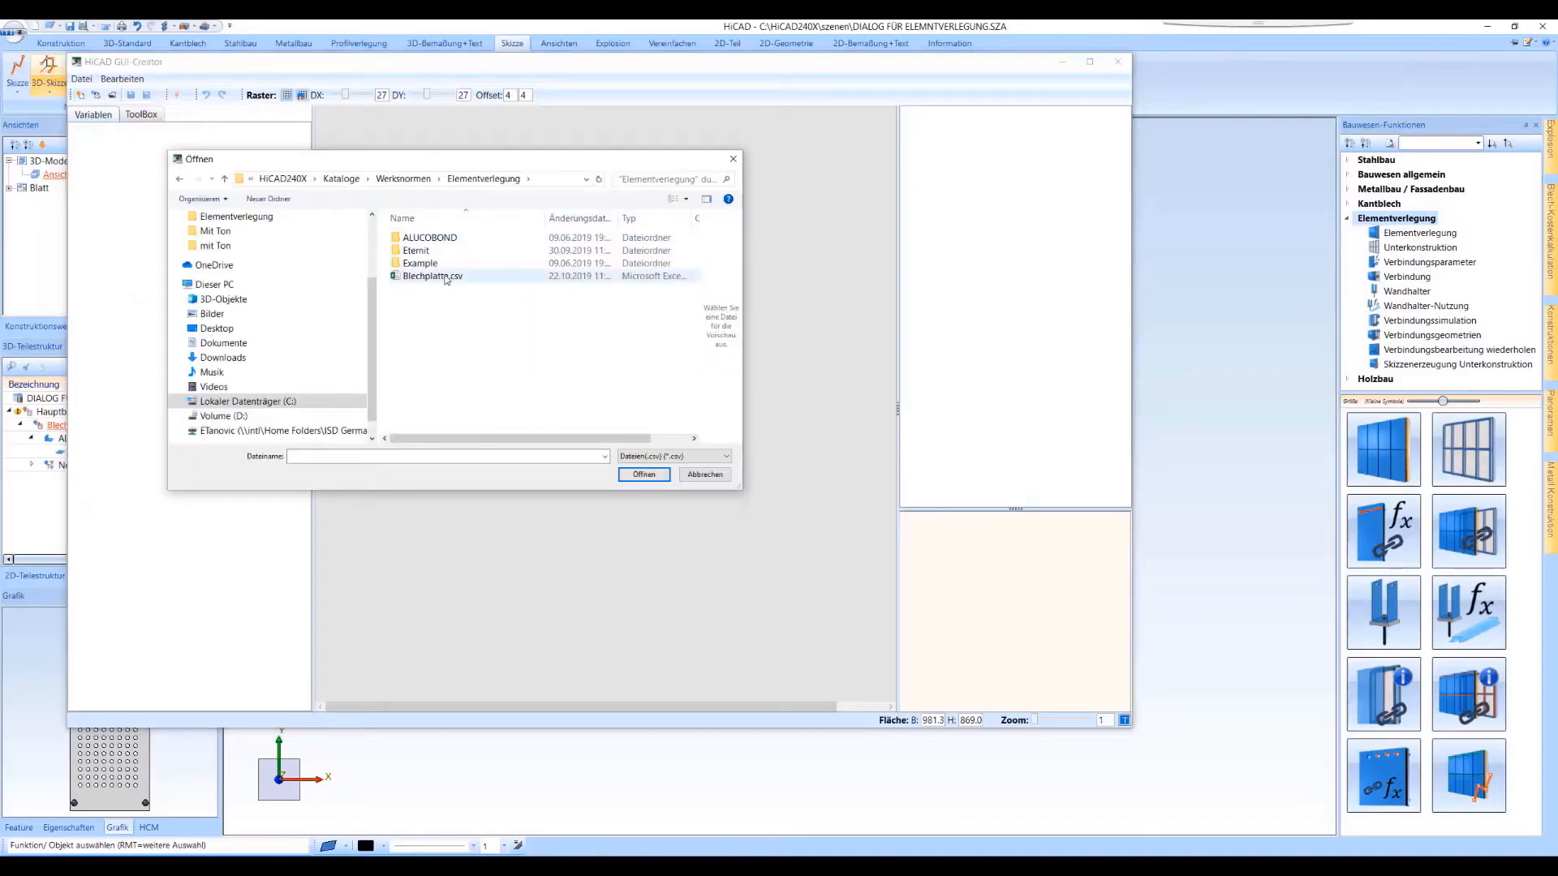
pyautogui.click(644, 475)
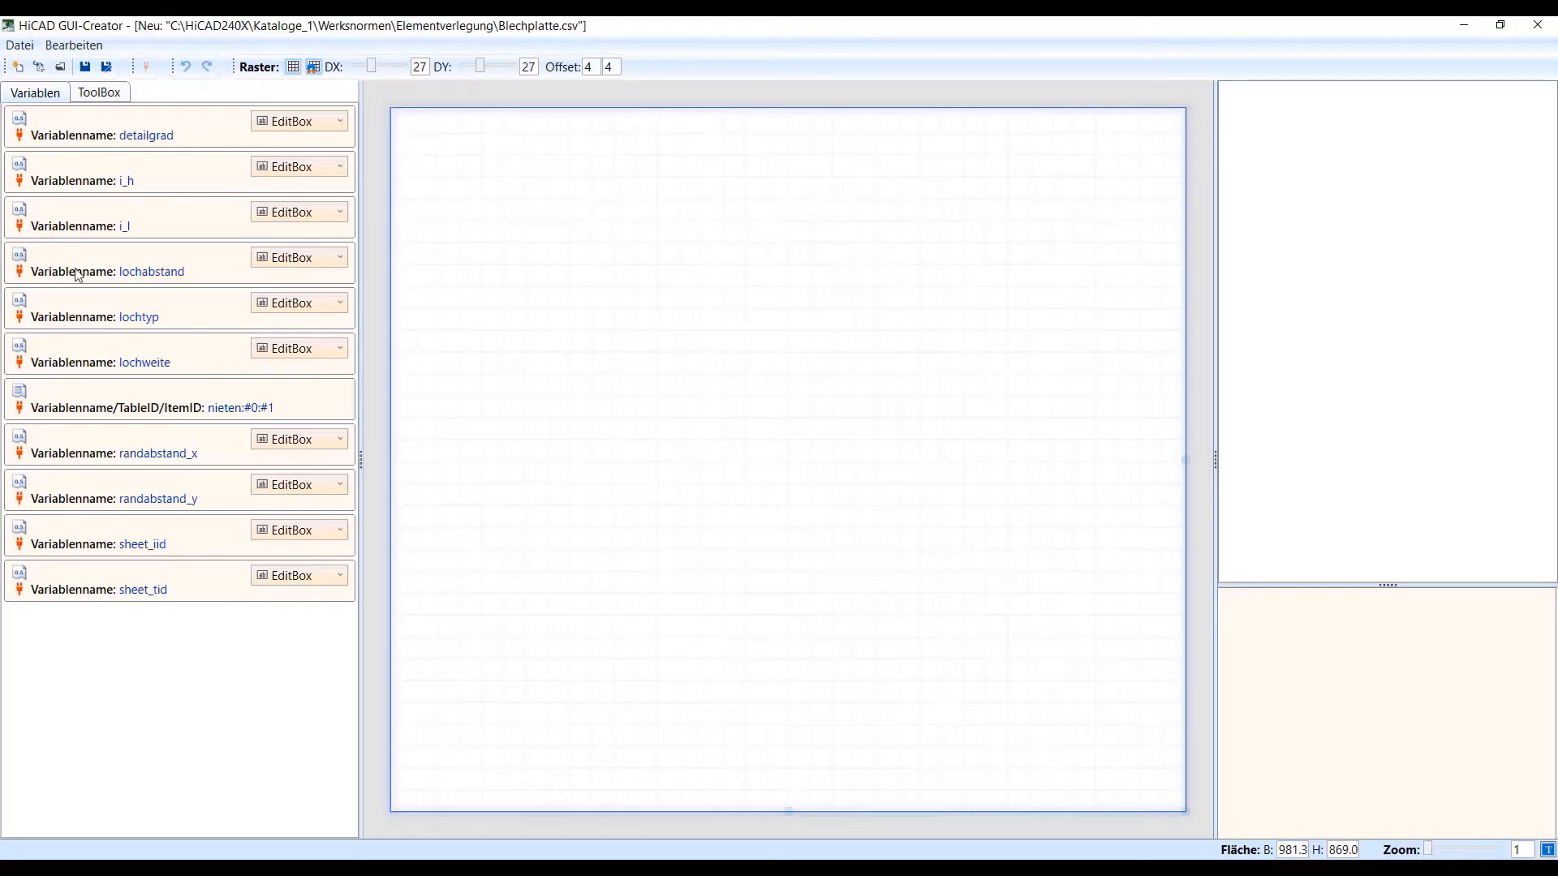
pyautogui.click(97, 92)
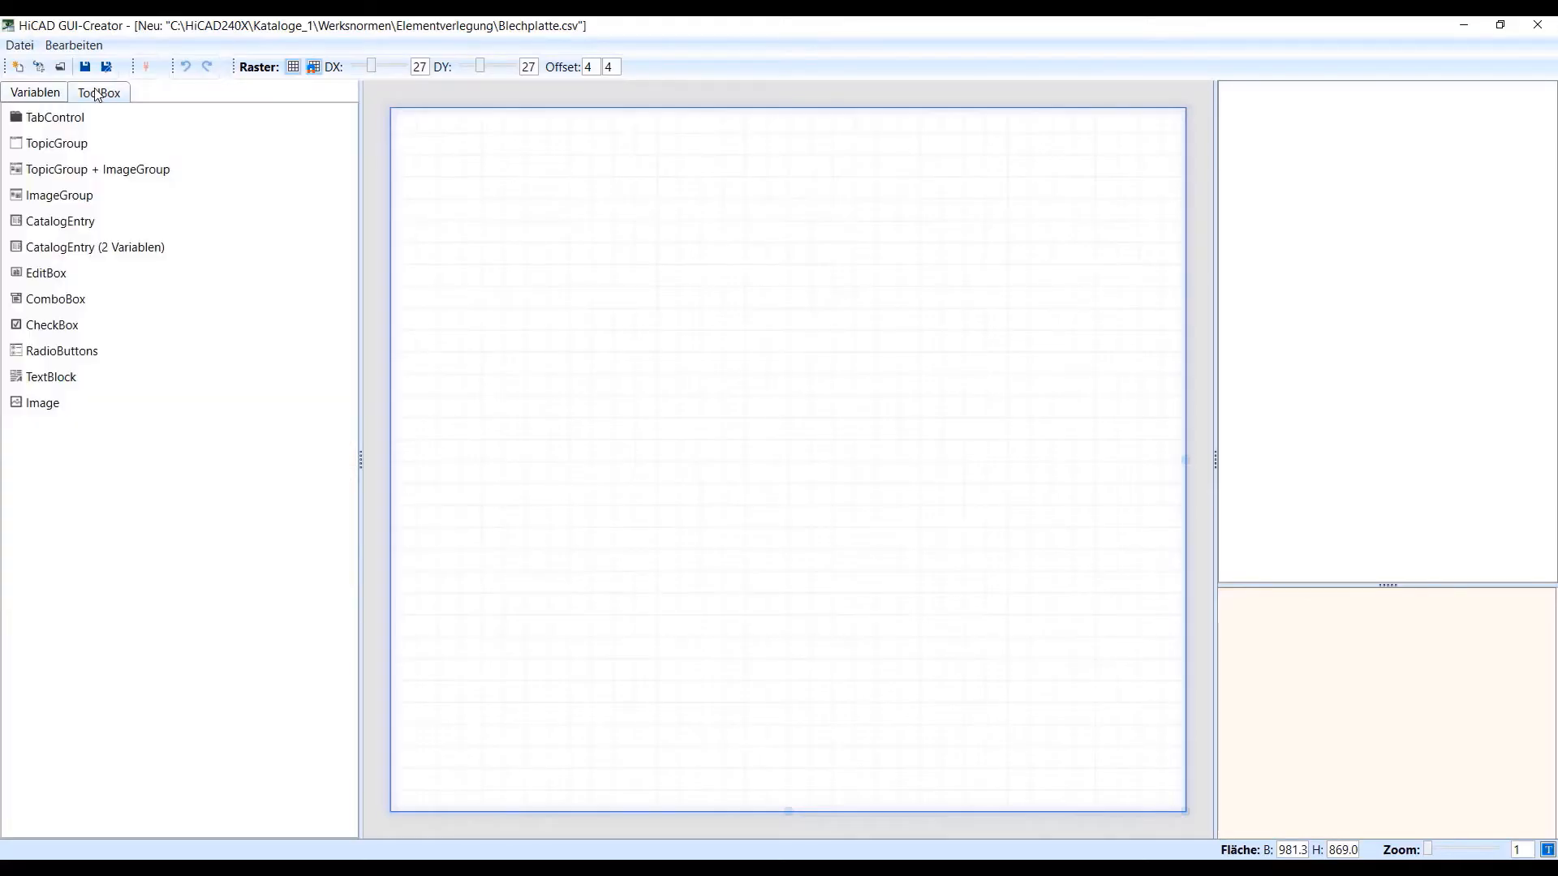
pyautogui.click(41, 93)
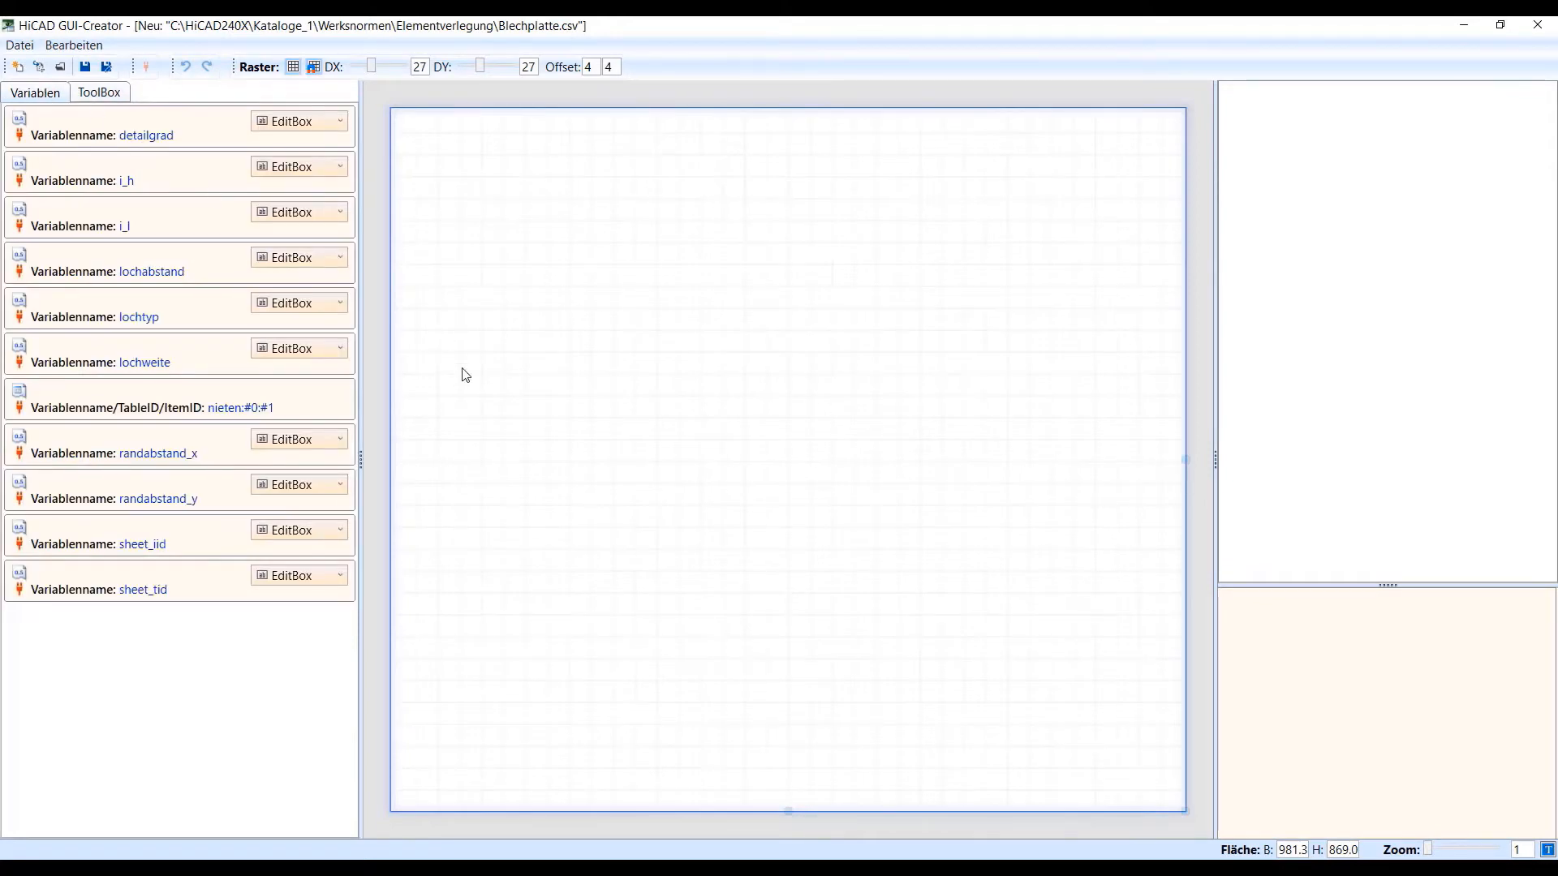
# Place a TabControl with two tabs in the empty dialog area and enlarge it to fill most of the width
pyautogui.click(99, 92)
pyautogui.moveTo(71, 118); pyautogui.dragTo(470, 170)
pyautogui.moveTo(844, 400); pyautogui.dragTo(1075, 593)
pyautogui.click(487, 168)
pyautogui.click(586, 168)
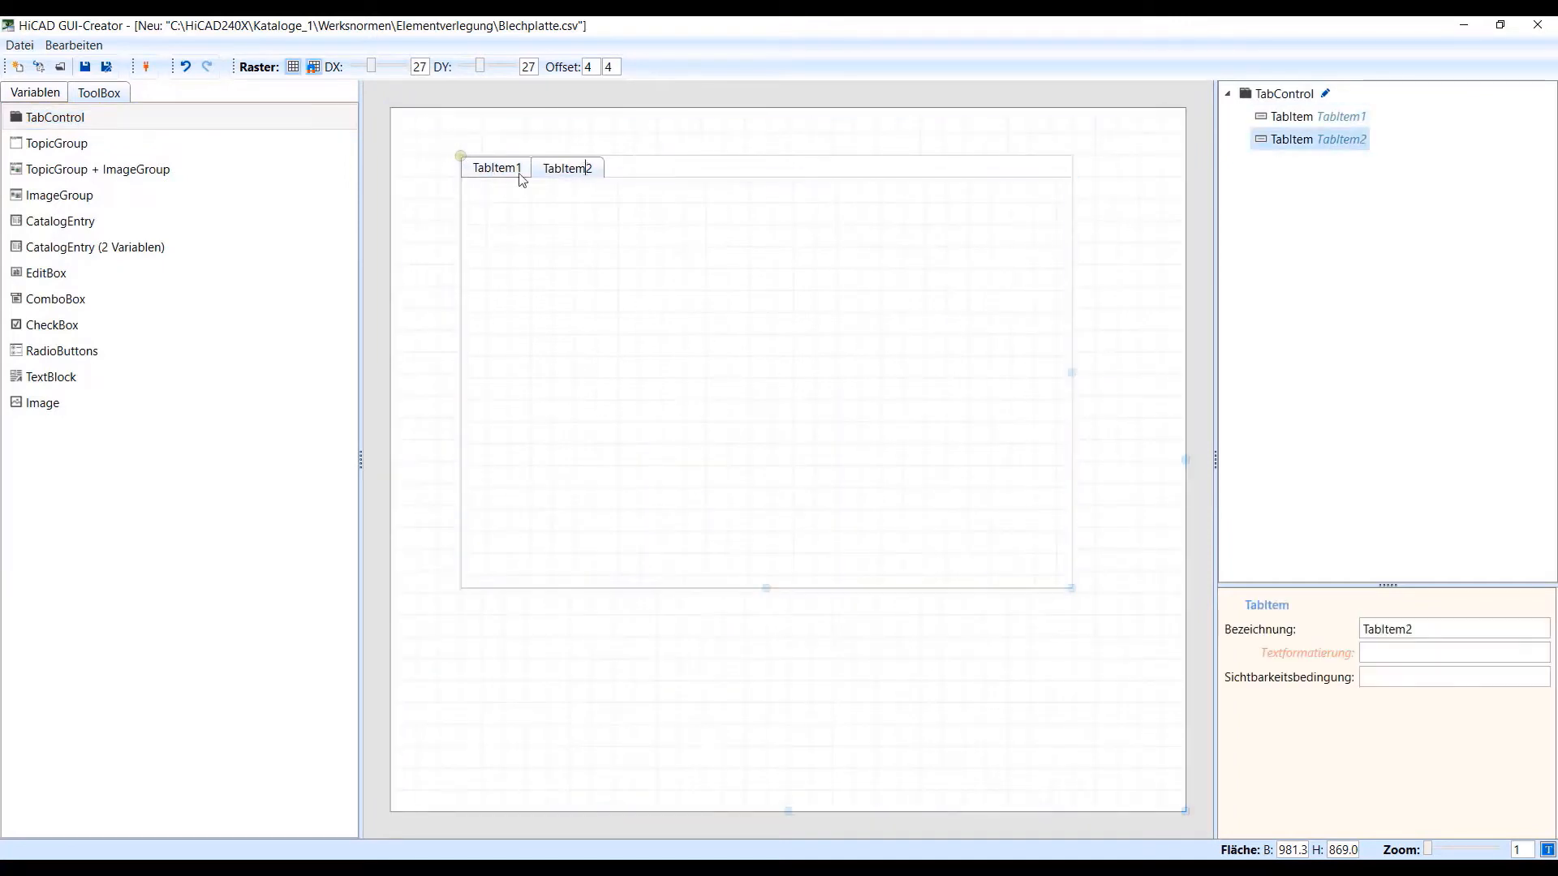
# Add a TopicGroup + ImageGroup to the first tab and enlarge it to about 587 by 385
pyautogui.click(520, 172)
pyautogui.moveTo(293, 169); pyautogui.dragTo(487, 207)
pyautogui.moveTo(859, 448); pyautogui.dragTo(963, 514)
# Rename both the first tab and the topic group inside it to Blechplatte
pyautogui.click(521, 172)
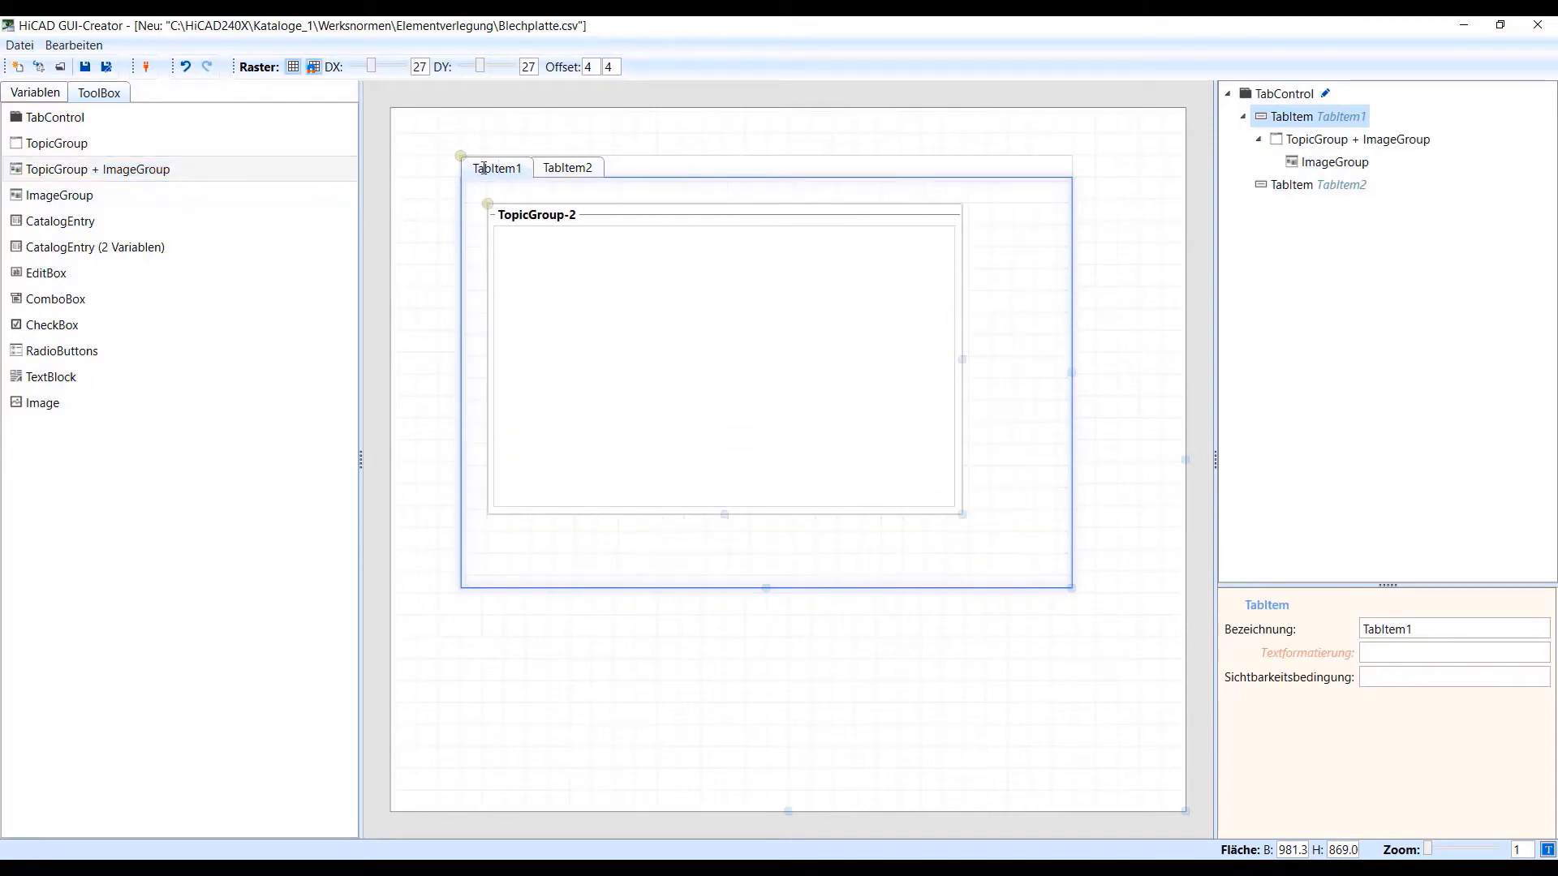
pyautogui.moveTo(473, 169); pyautogui.dragTo(528, 178)
pyautogui.write('Blech')
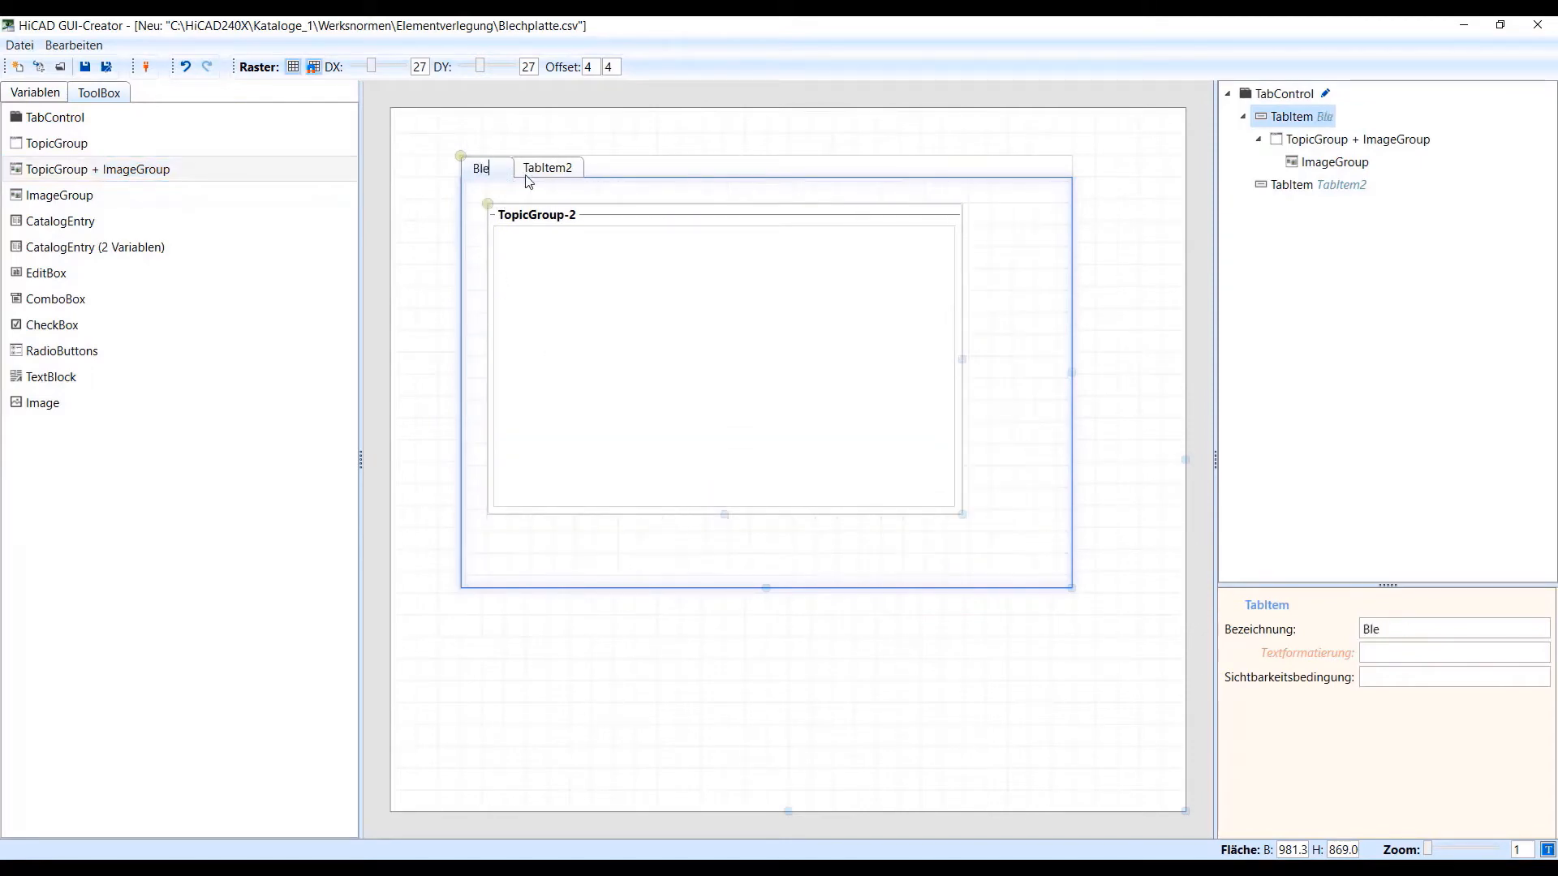
pyautogui.write('platte')
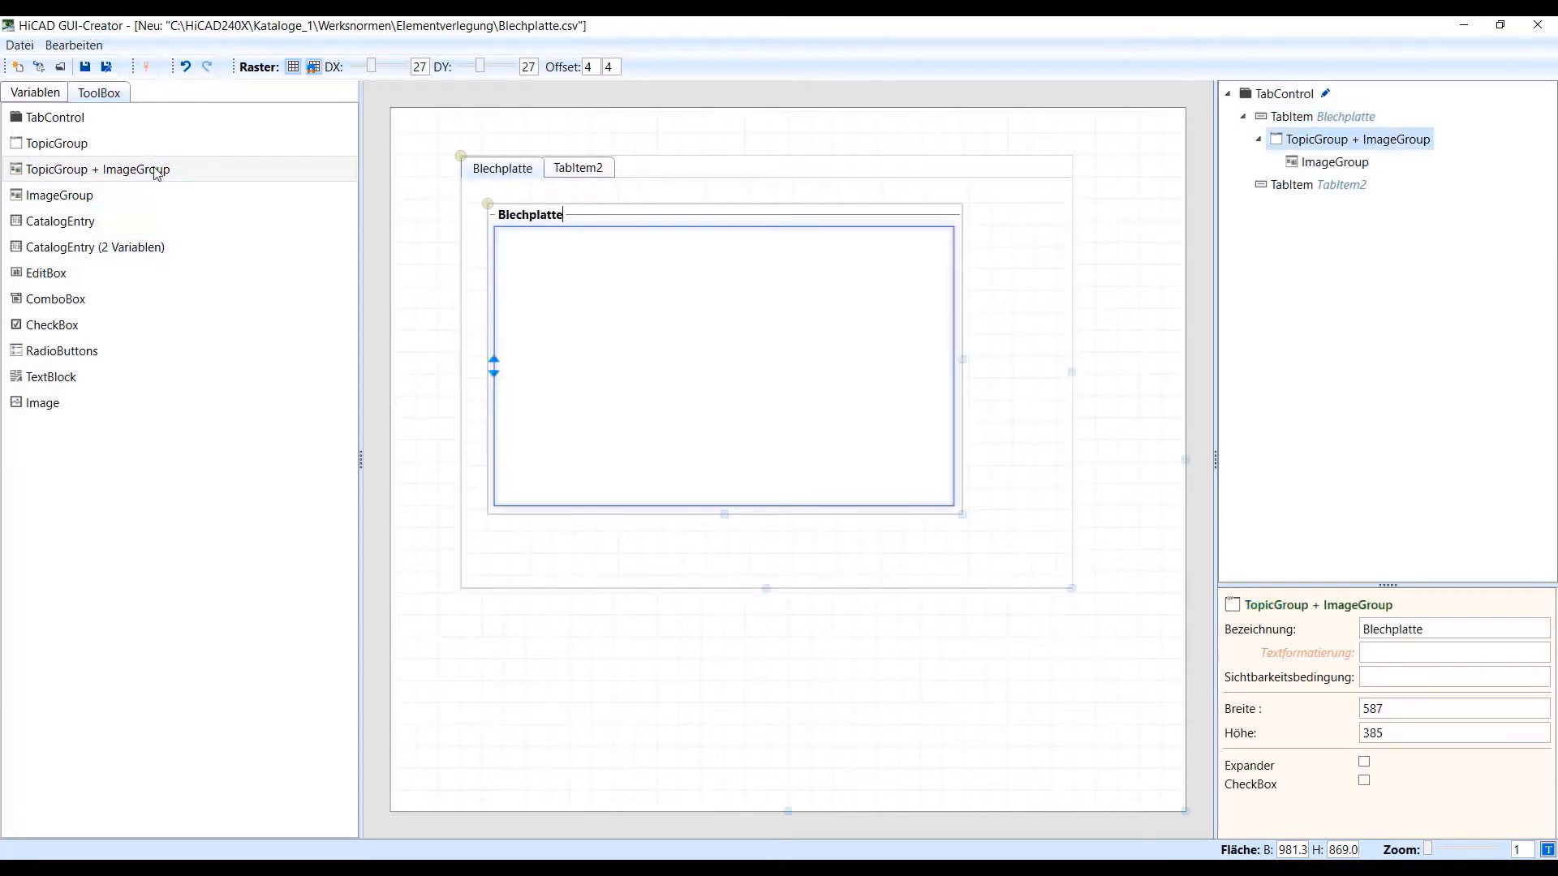
# Add a CatalogEntry (2 Variablen) at the top of the Blechplatte group and label it Blechplatte
pyautogui.click(156, 173)
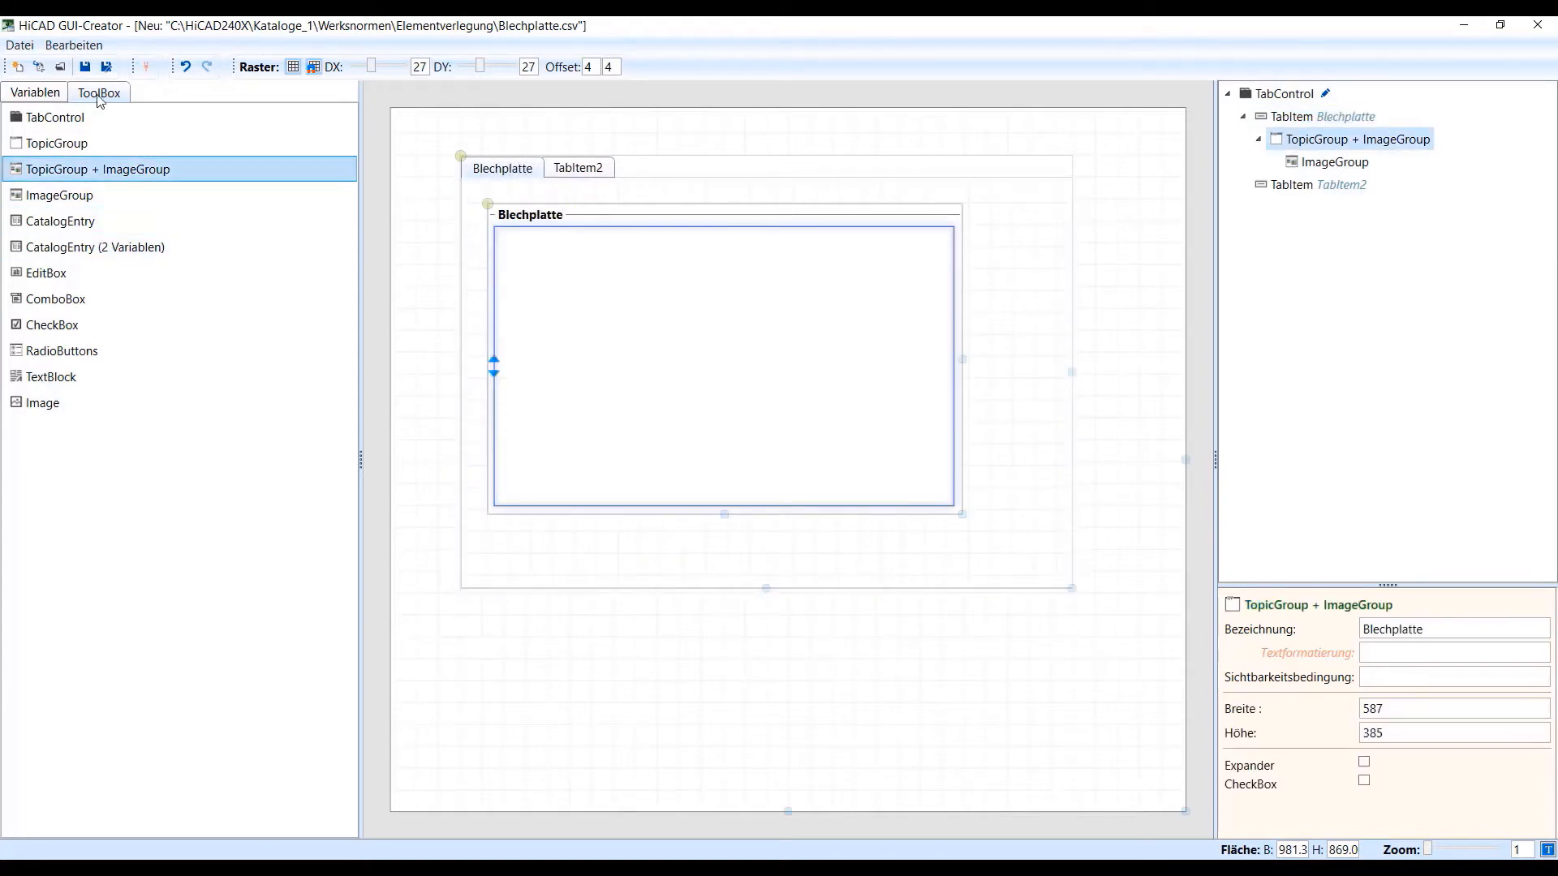
pyautogui.click(96, 251)
pyautogui.moveTo(97, 254); pyautogui.dragTo(528, 247)
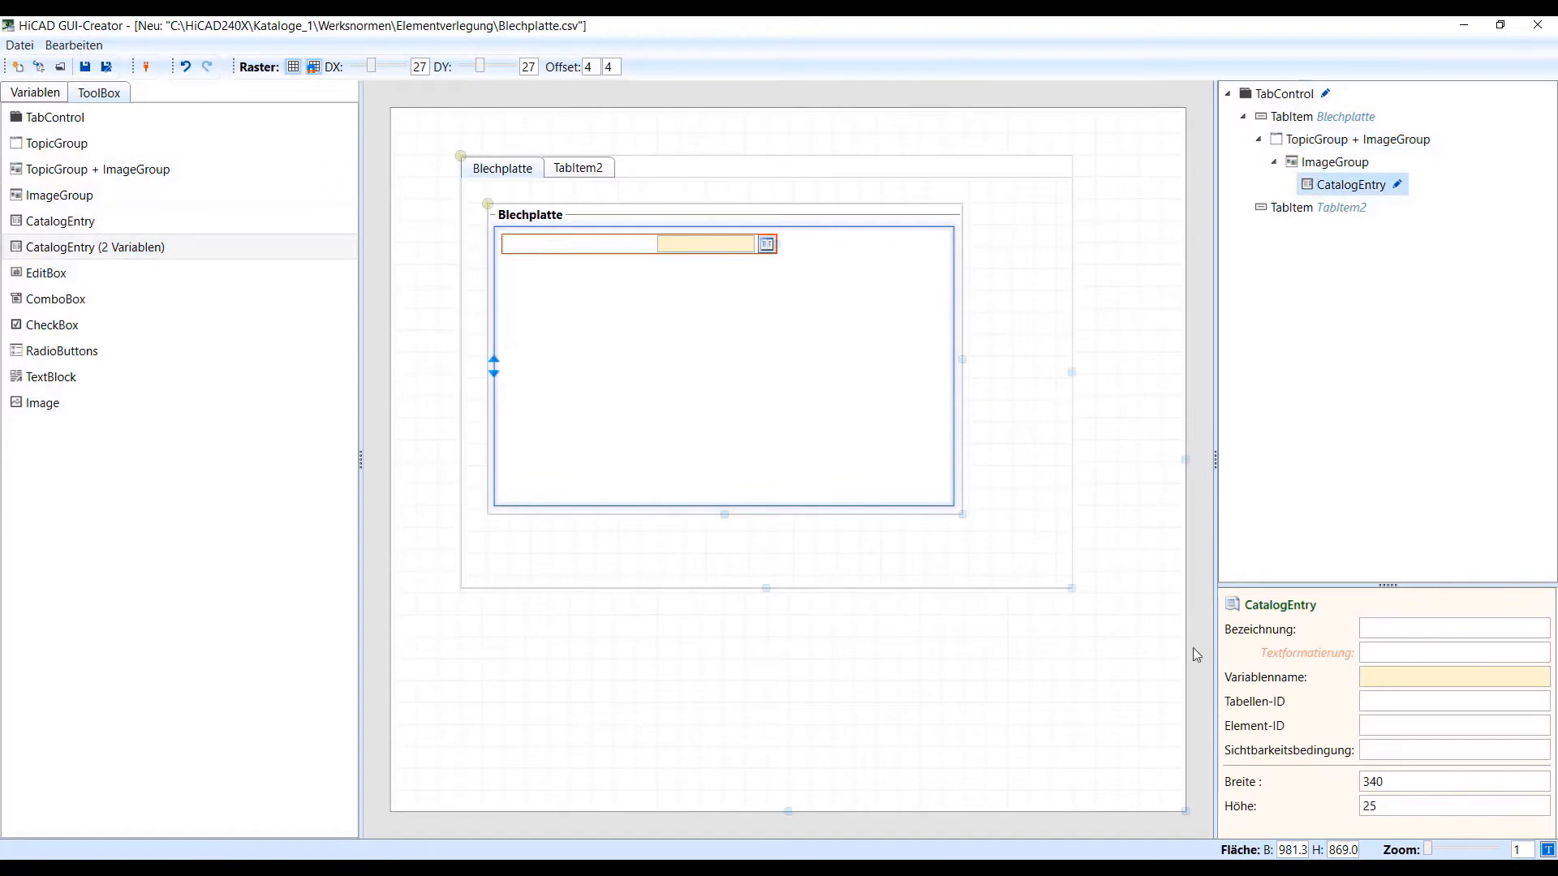
pyautogui.click(1383, 632)
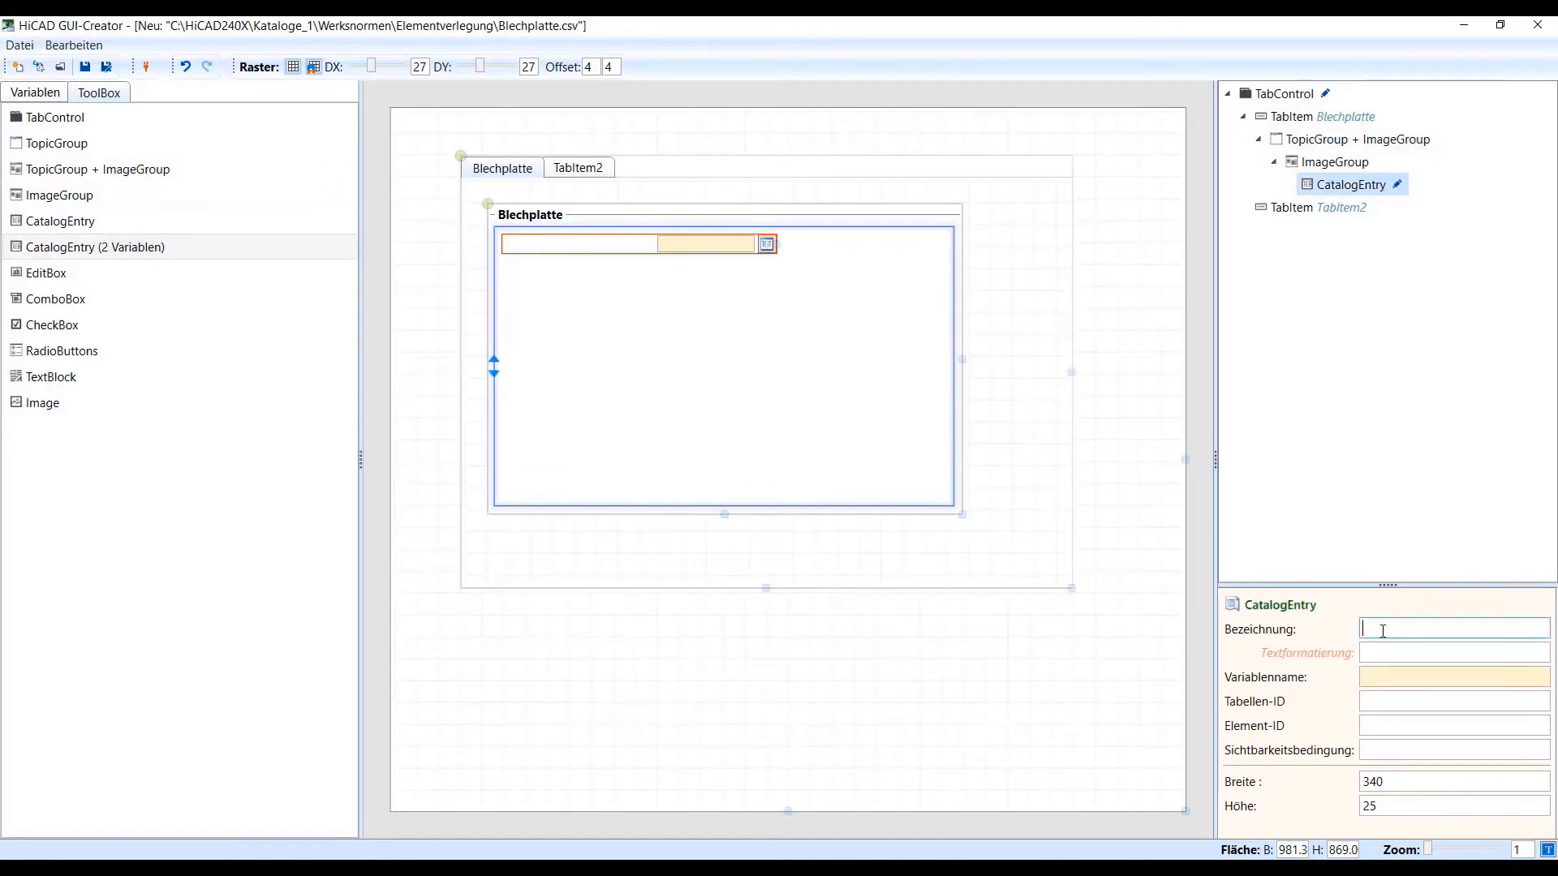
pyautogui.write('Blechplatte')
# Set the Blechplatte catalog entry's Tabellen-ID to sheet_iid and its Element-ID to sheet_tid
pyautogui.click(1394, 701)
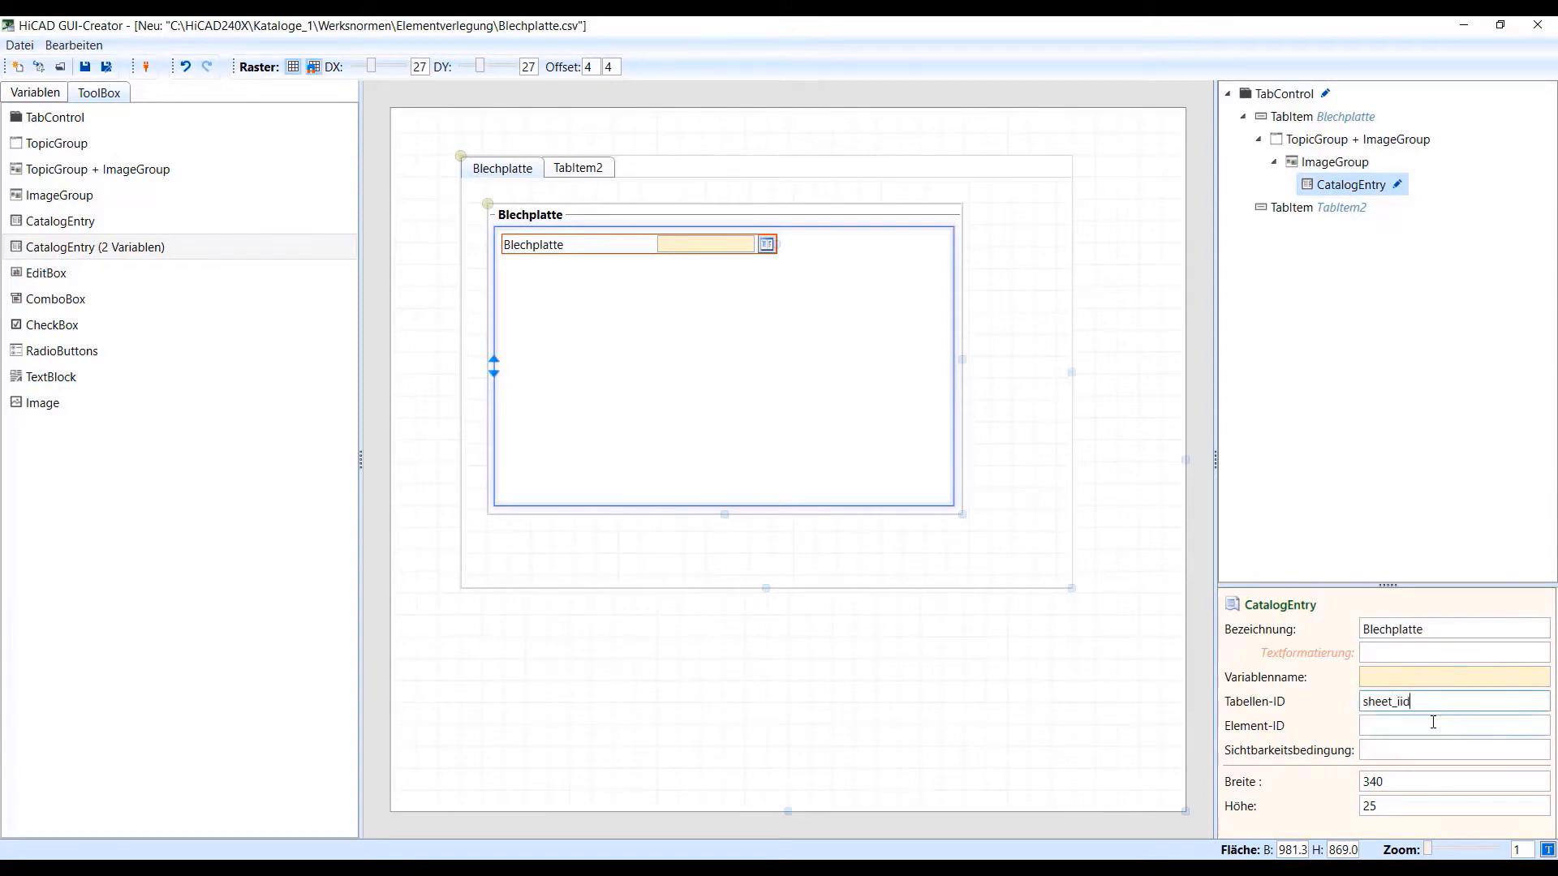
pyautogui.moveTo(1428, 705); pyautogui.dragTo(1325, 710)
pyautogui.hotkey('ctrl', 'c')
pyautogui.click(1372, 727)
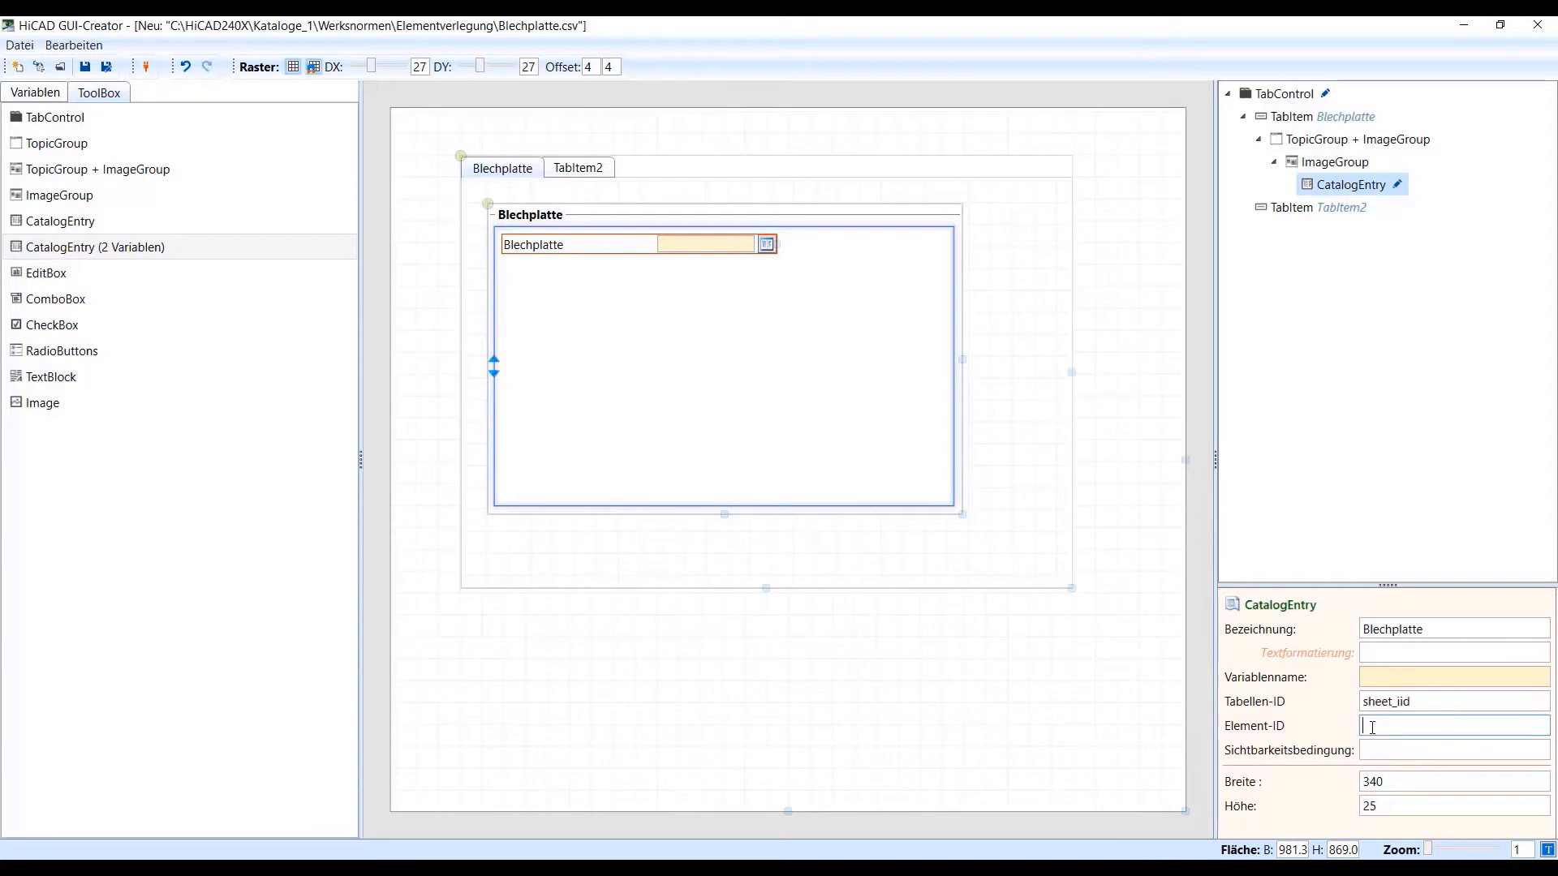
pyautogui.hotkey('ctrl', 'v')
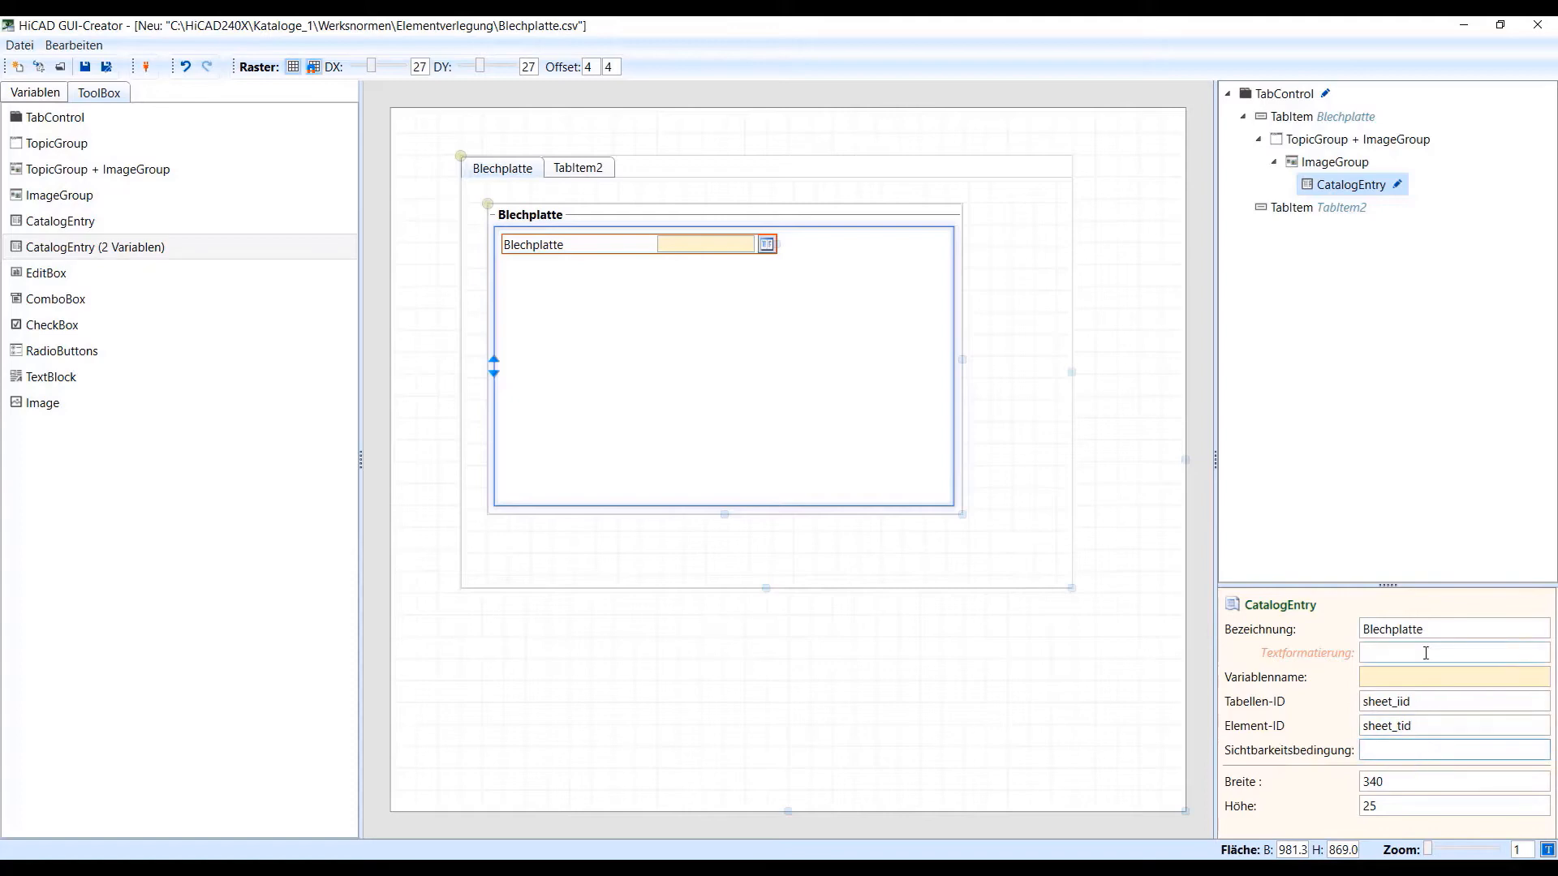
# Assign the Blech table from Halbzeuge > Bleche to the Blechplatte catalog entry
pyautogui.click(1397, 186)
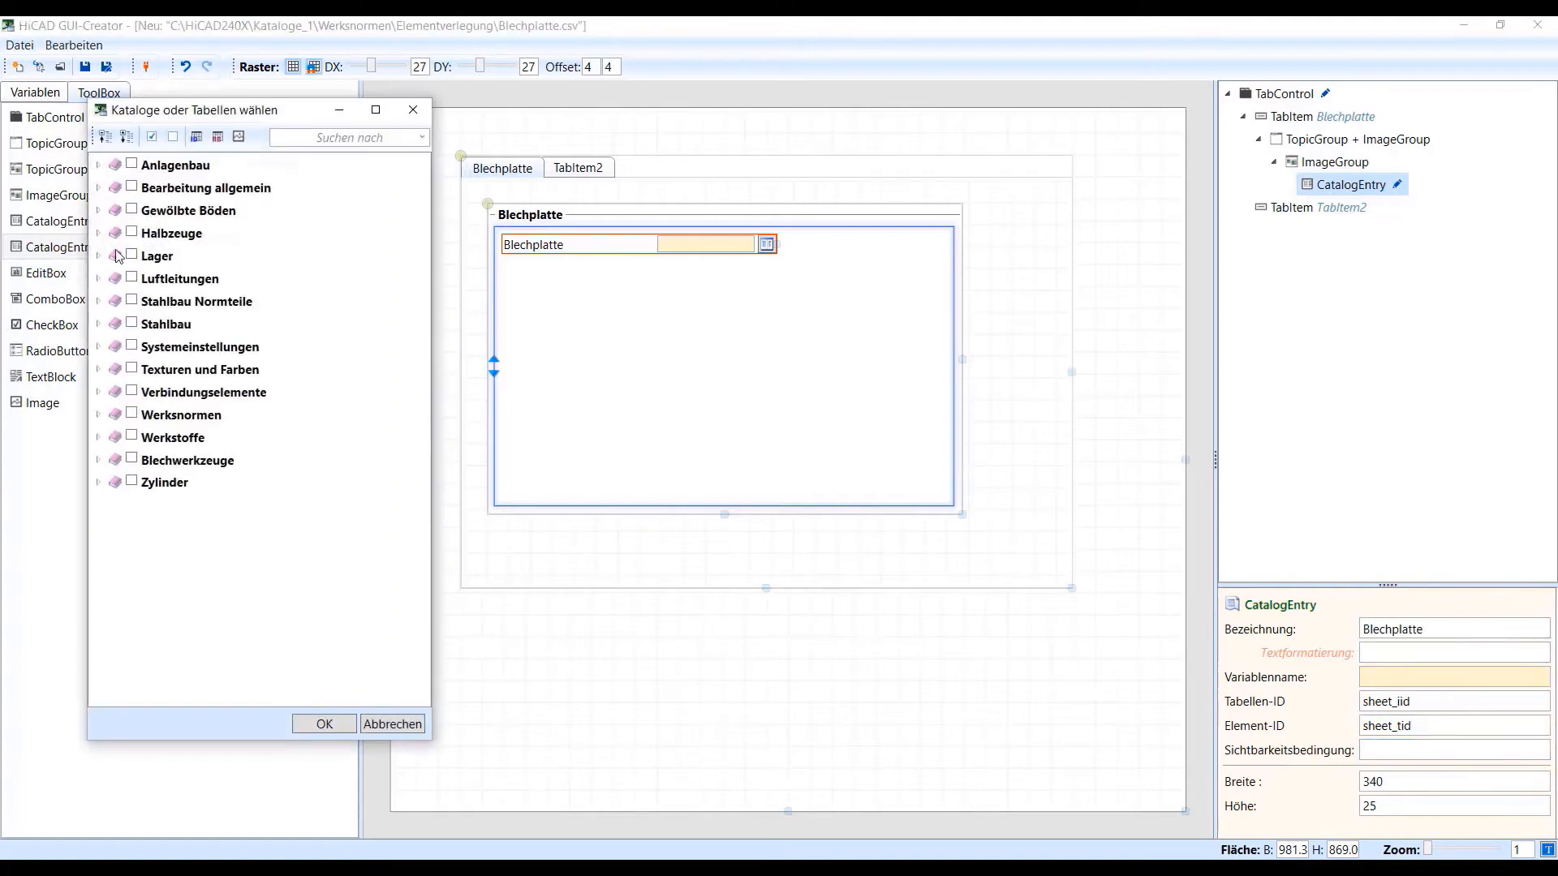
pyautogui.click(99, 235)
pyautogui.click(114, 278)
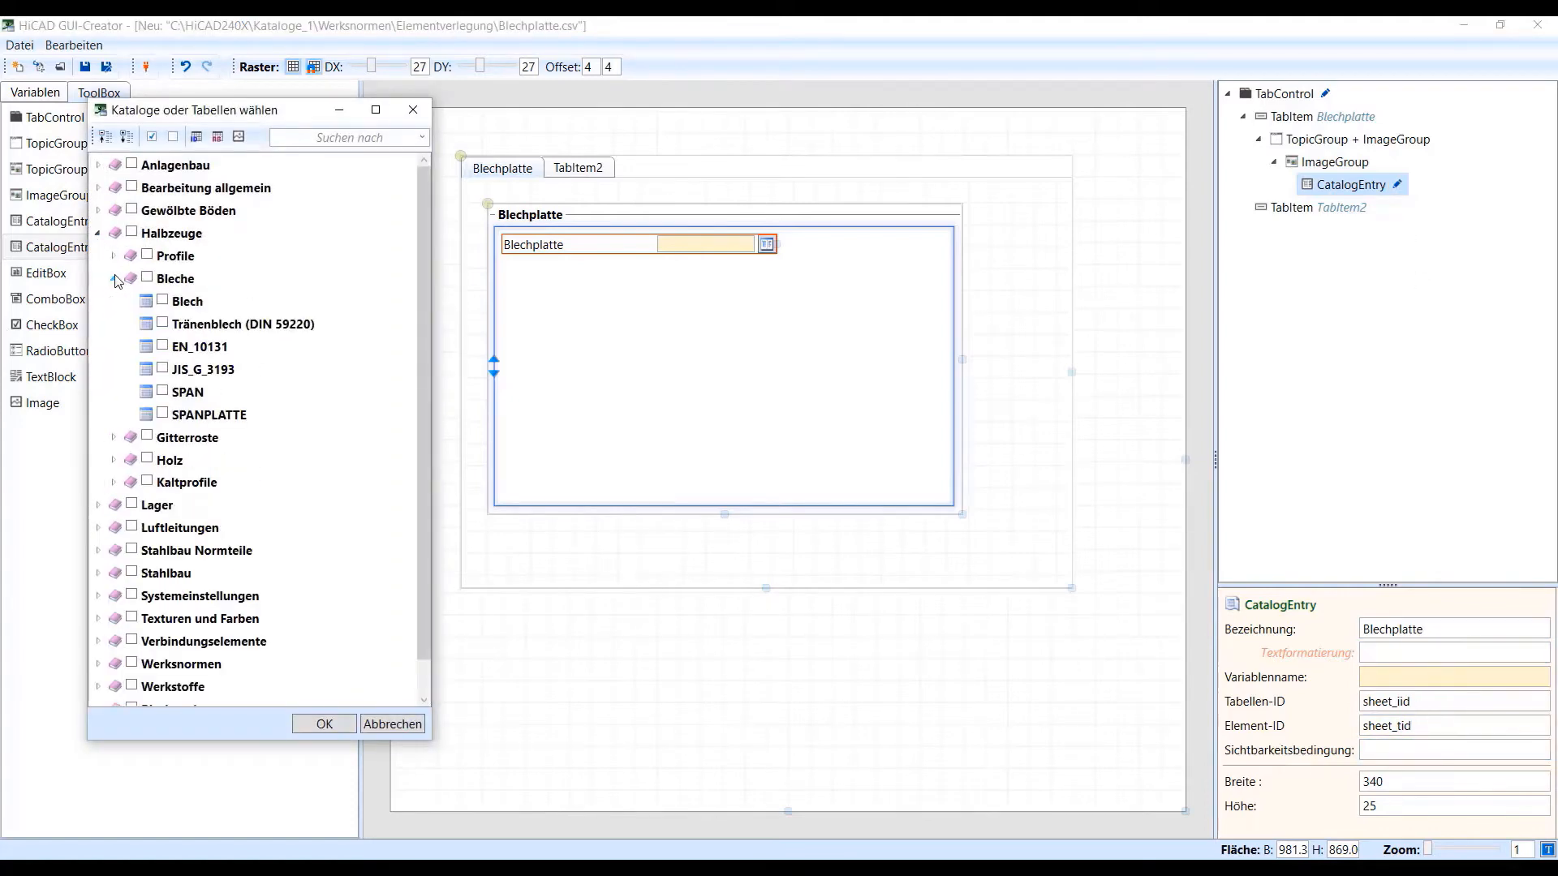
pyautogui.click(162, 300)
pyautogui.click(325, 723)
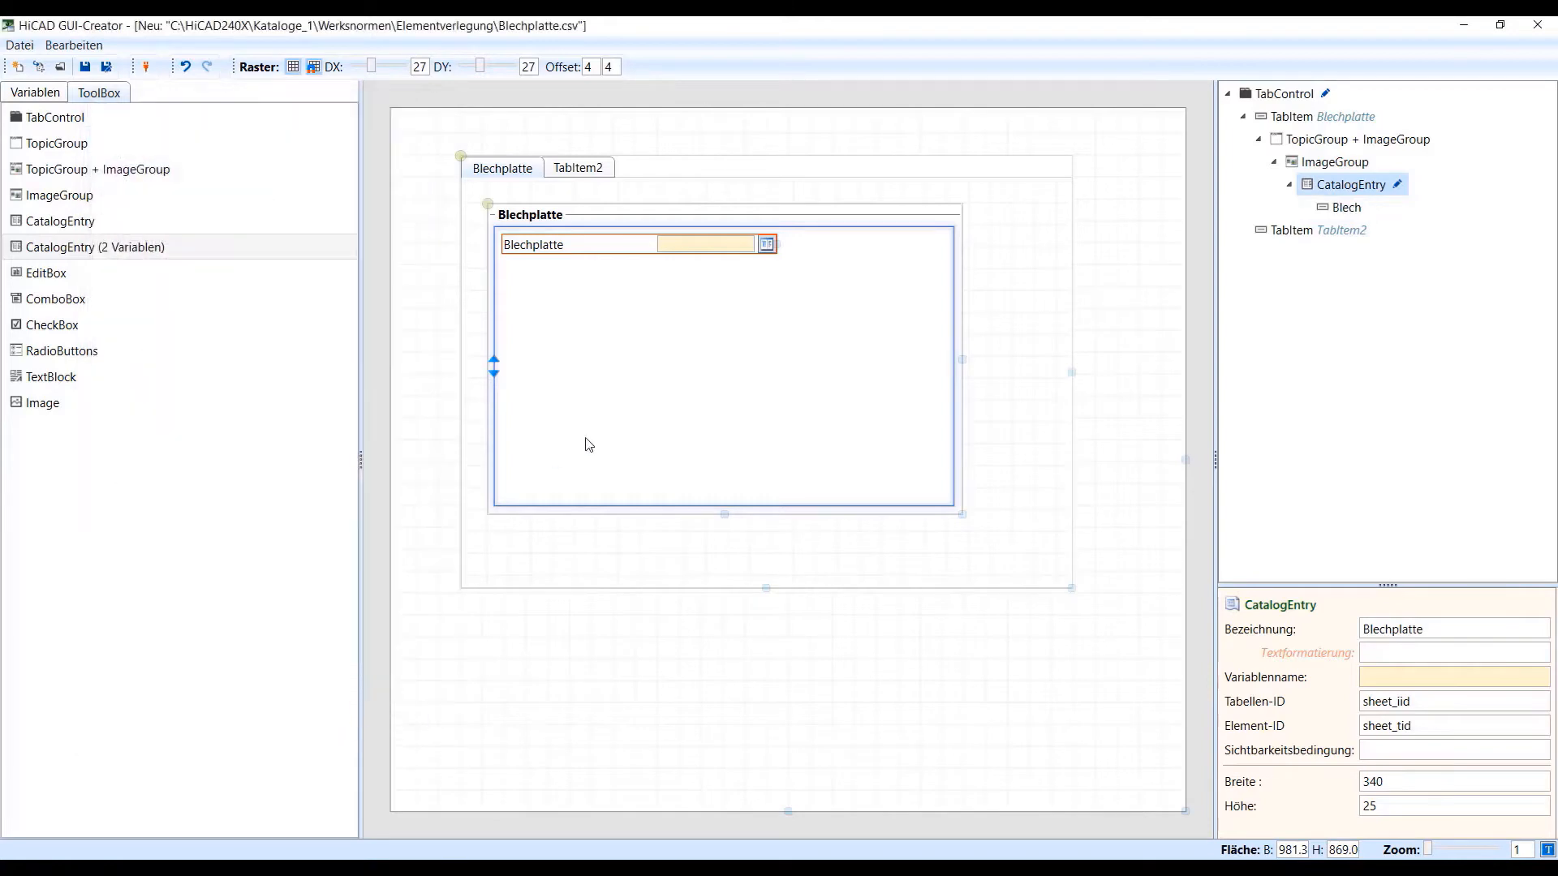
# Place the nieten variable as a catalog entry below the Blechplatte entry and label it Nieten
pyautogui.click(536, 246)
pyautogui.click(41, 91)
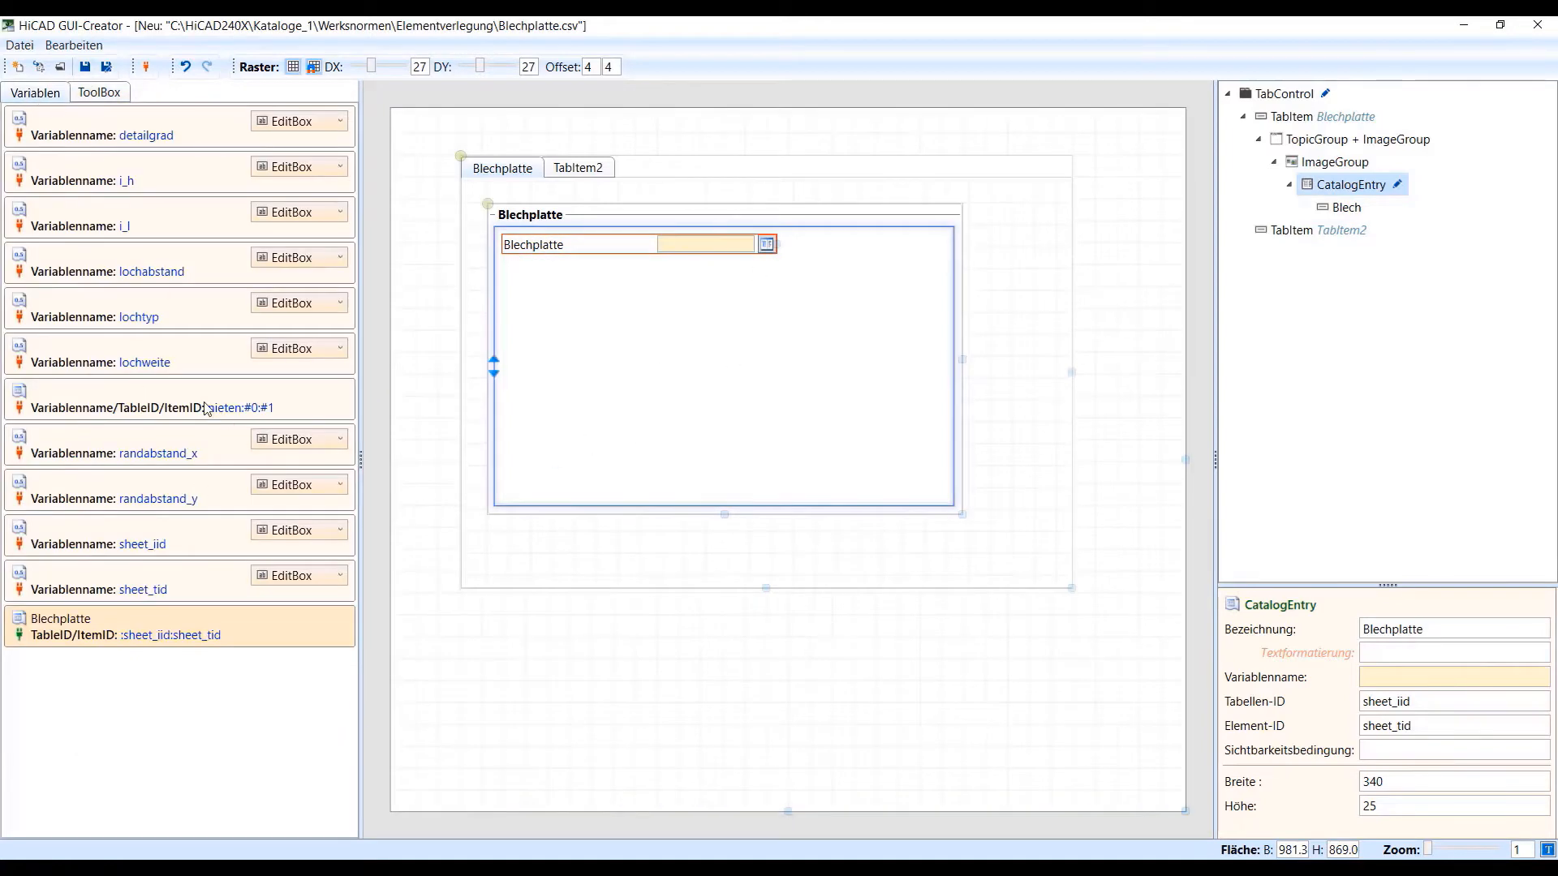
pyautogui.moveTo(207, 408); pyautogui.dragTo(529, 289)
pyautogui.click(1371, 630)
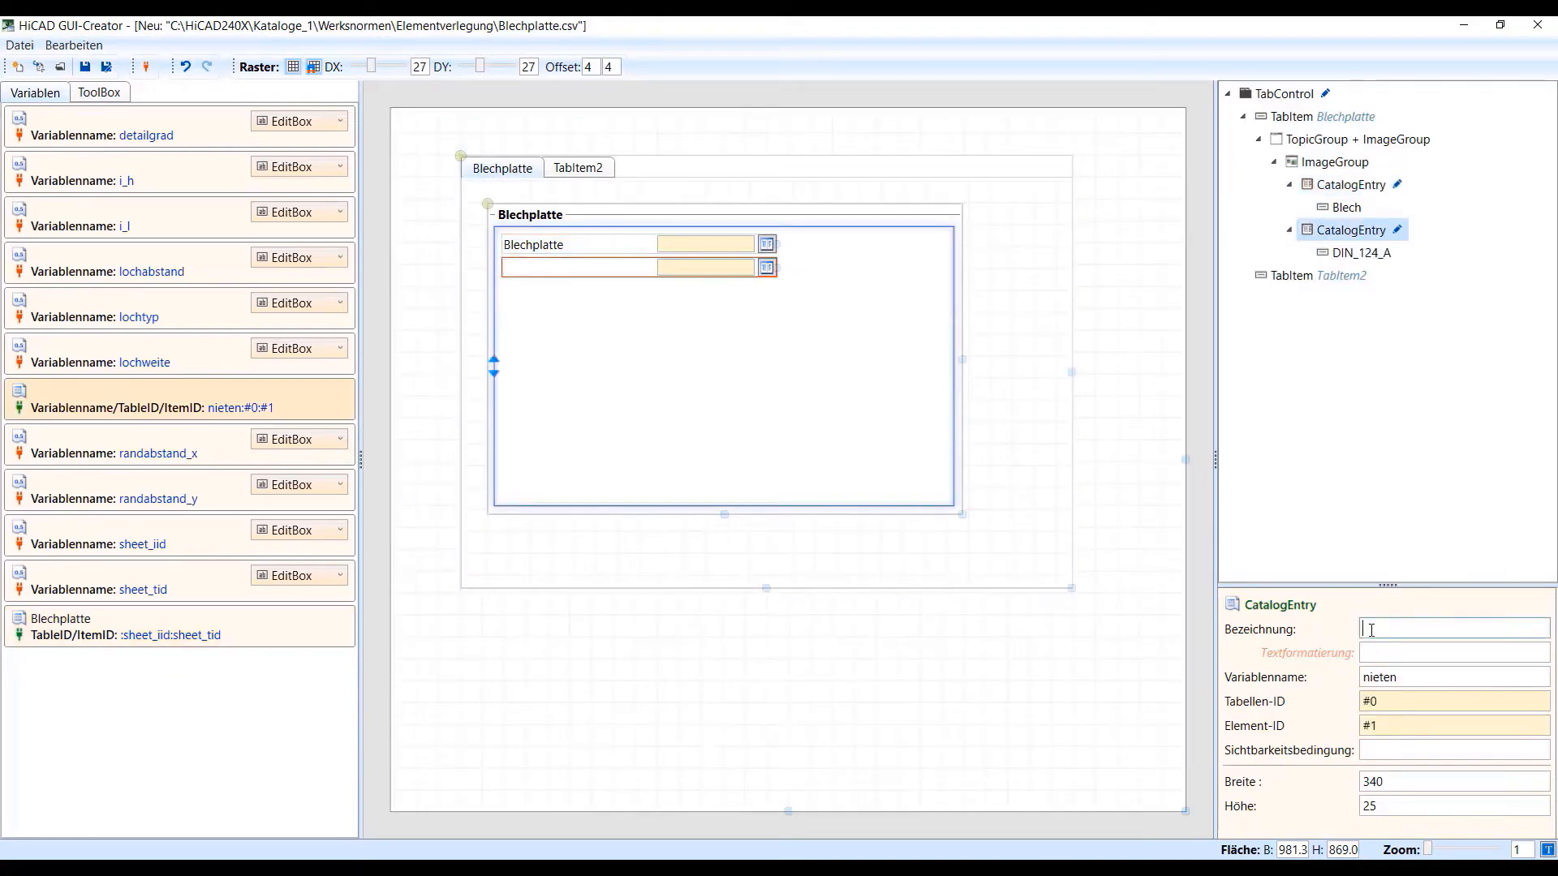
pyautogui.write('Nieten')
# Add the DIN_302_A rivet table to the Nieten catalog entry's allowed tables
pyautogui.click(1397, 230)
pyautogui.click(163, 572)
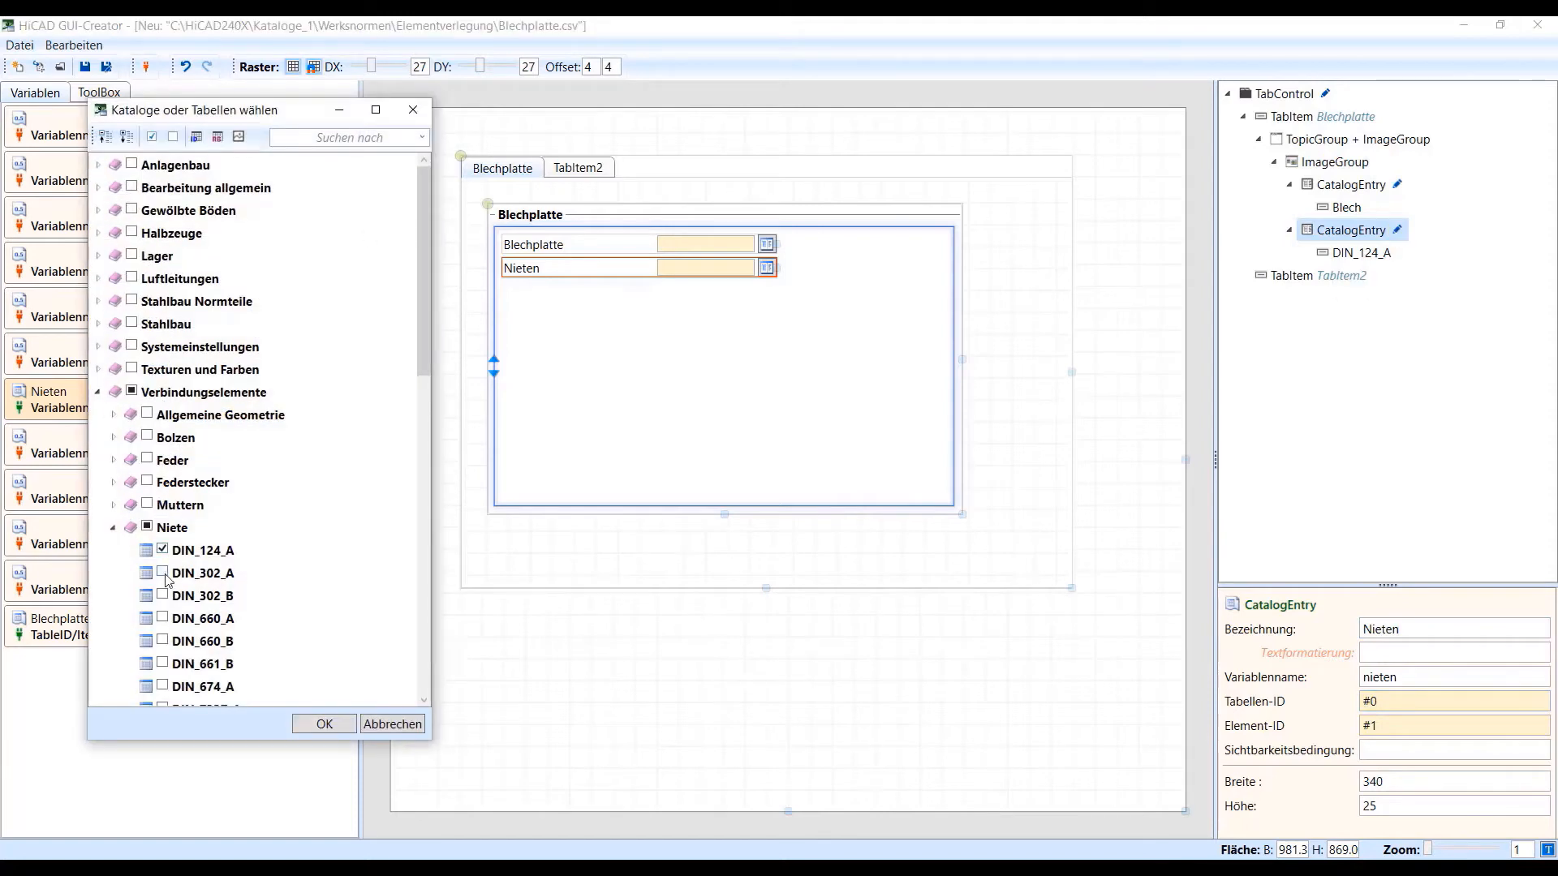
pyautogui.click(300, 721)
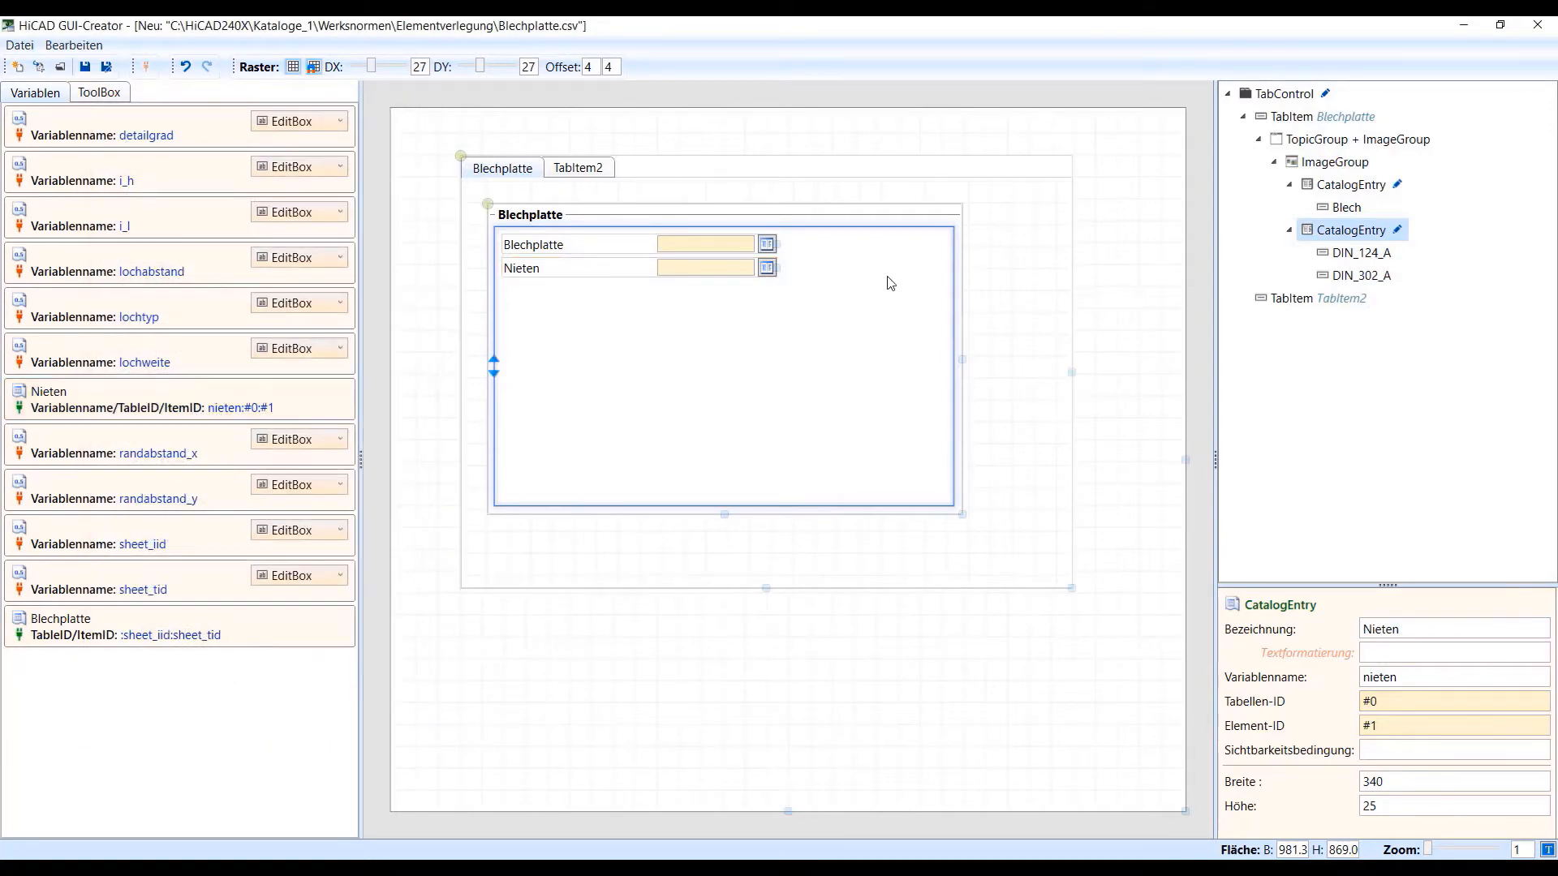
# Place the detailgrad variable as RadioButtons below the Nieten entry and label it Detaigrad
pyautogui.click(295, 122)
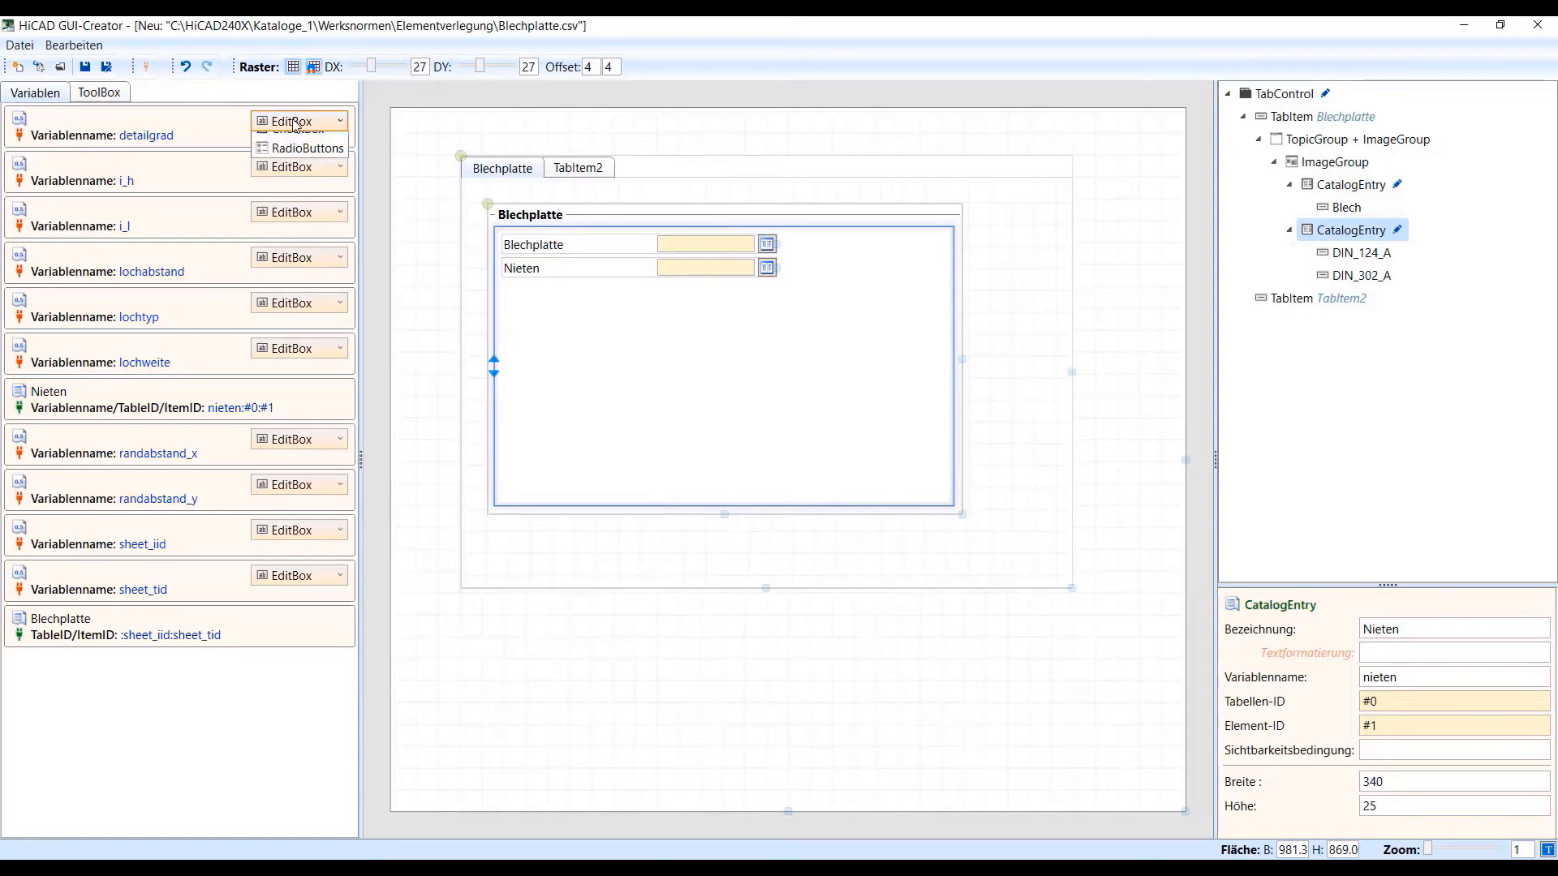
pyautogui.click(308, 205)
pyautogui.moveTo(220, 142); pyautogui.dragTo(593, 324)
pyautogui.click(1389, 633)
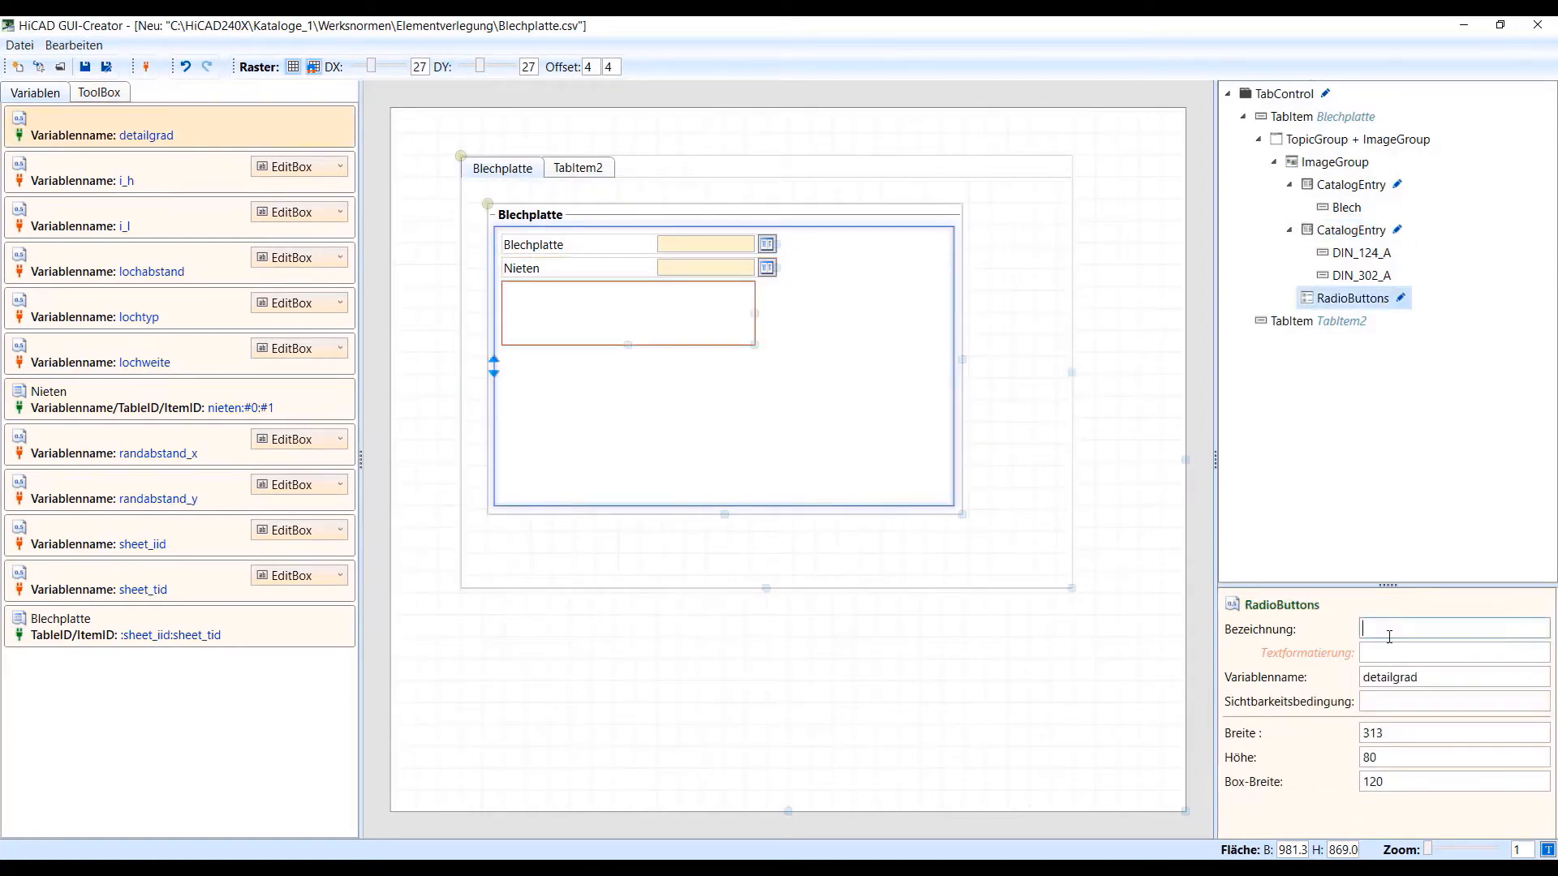
pyautogui.write('Detaigrad')
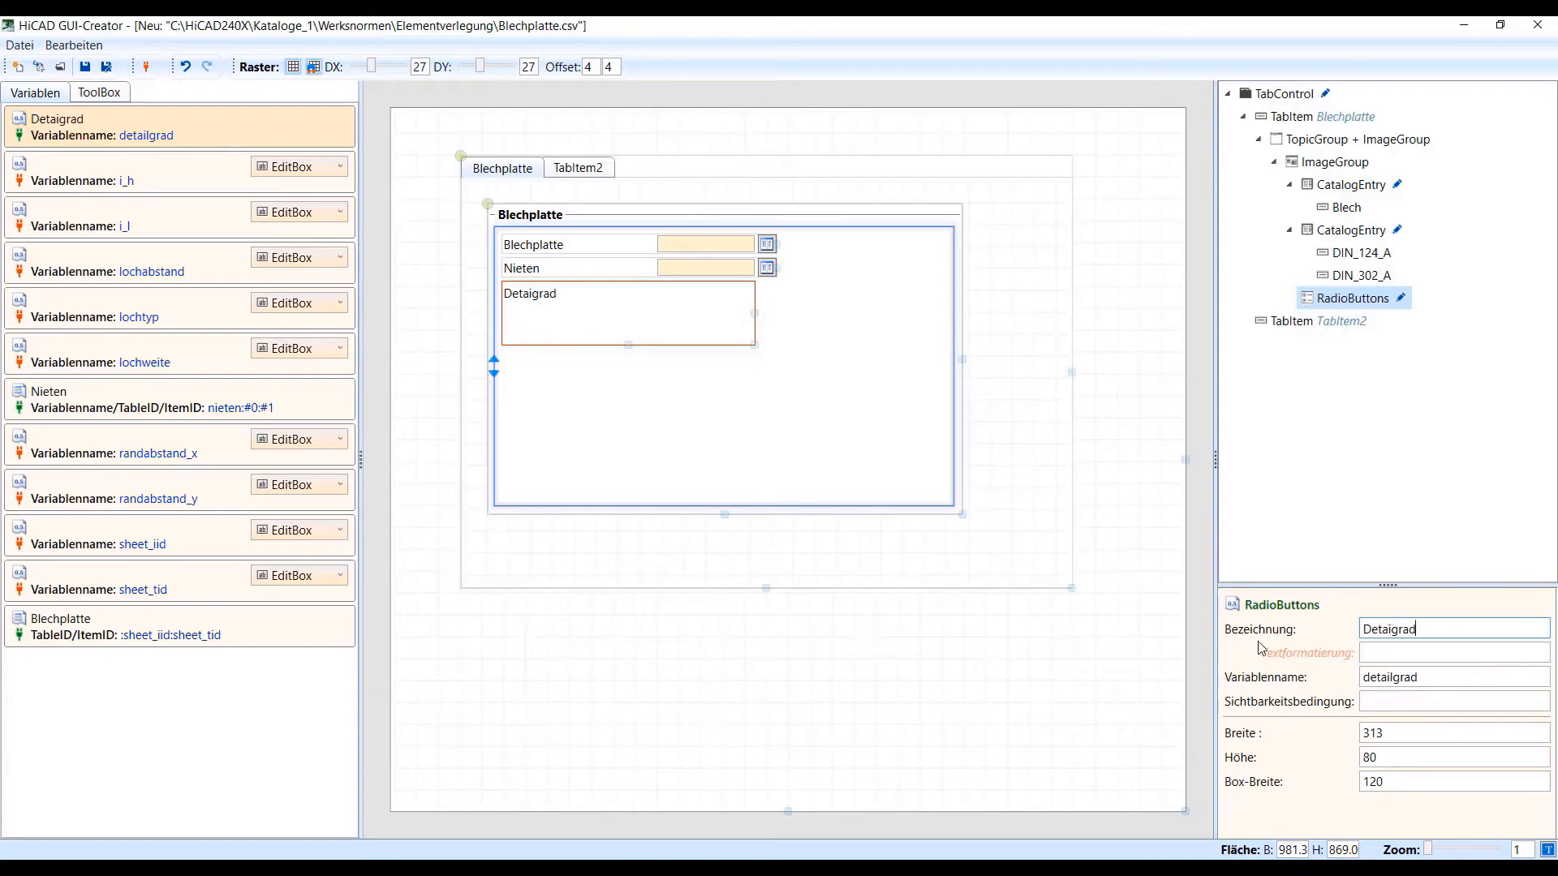
pyautogui.click(1397, 700)
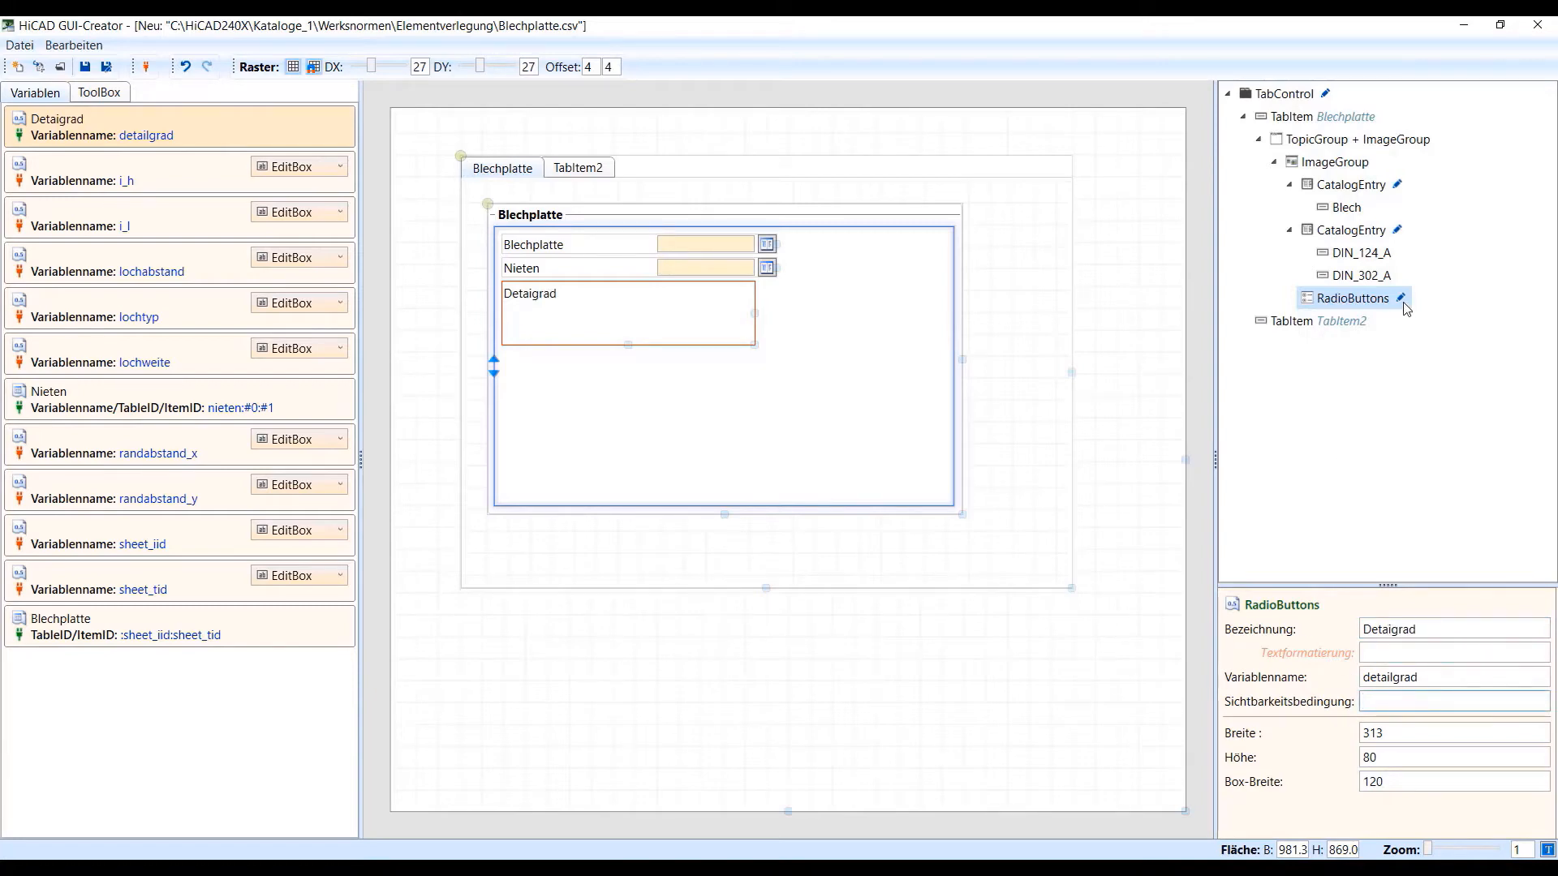
# Add three items labelled Keine, Vereinfacht and Exakt to the Detaigrad RadioButtons
pyautogui.click(1500, 24)
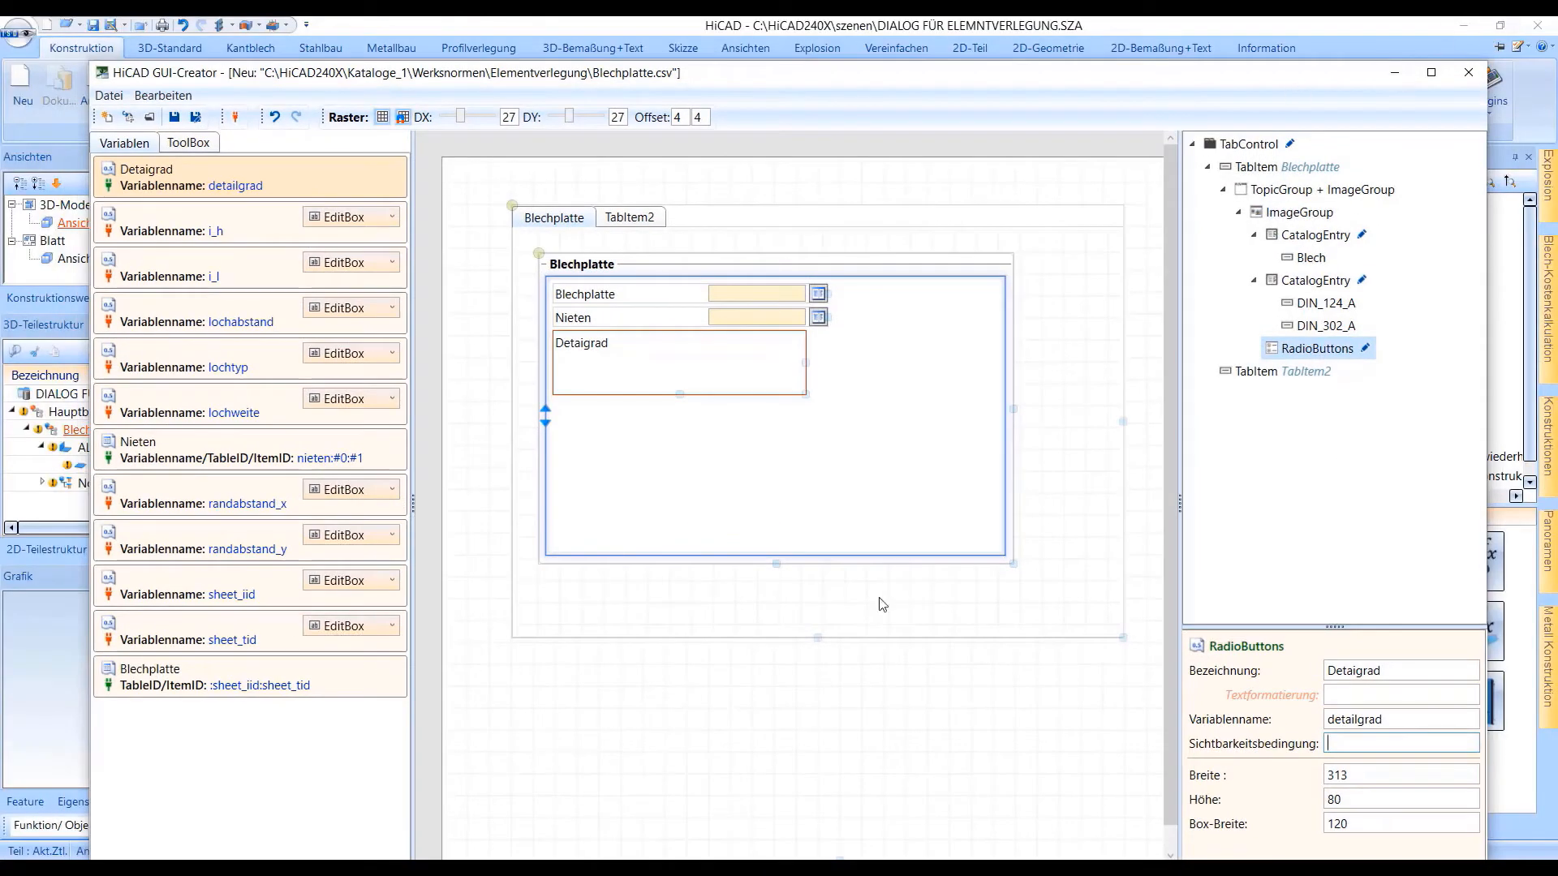
pyautogui.click(642, 391)
pyautogui.click(1366, 348)
pyautogui.click(106, 135)
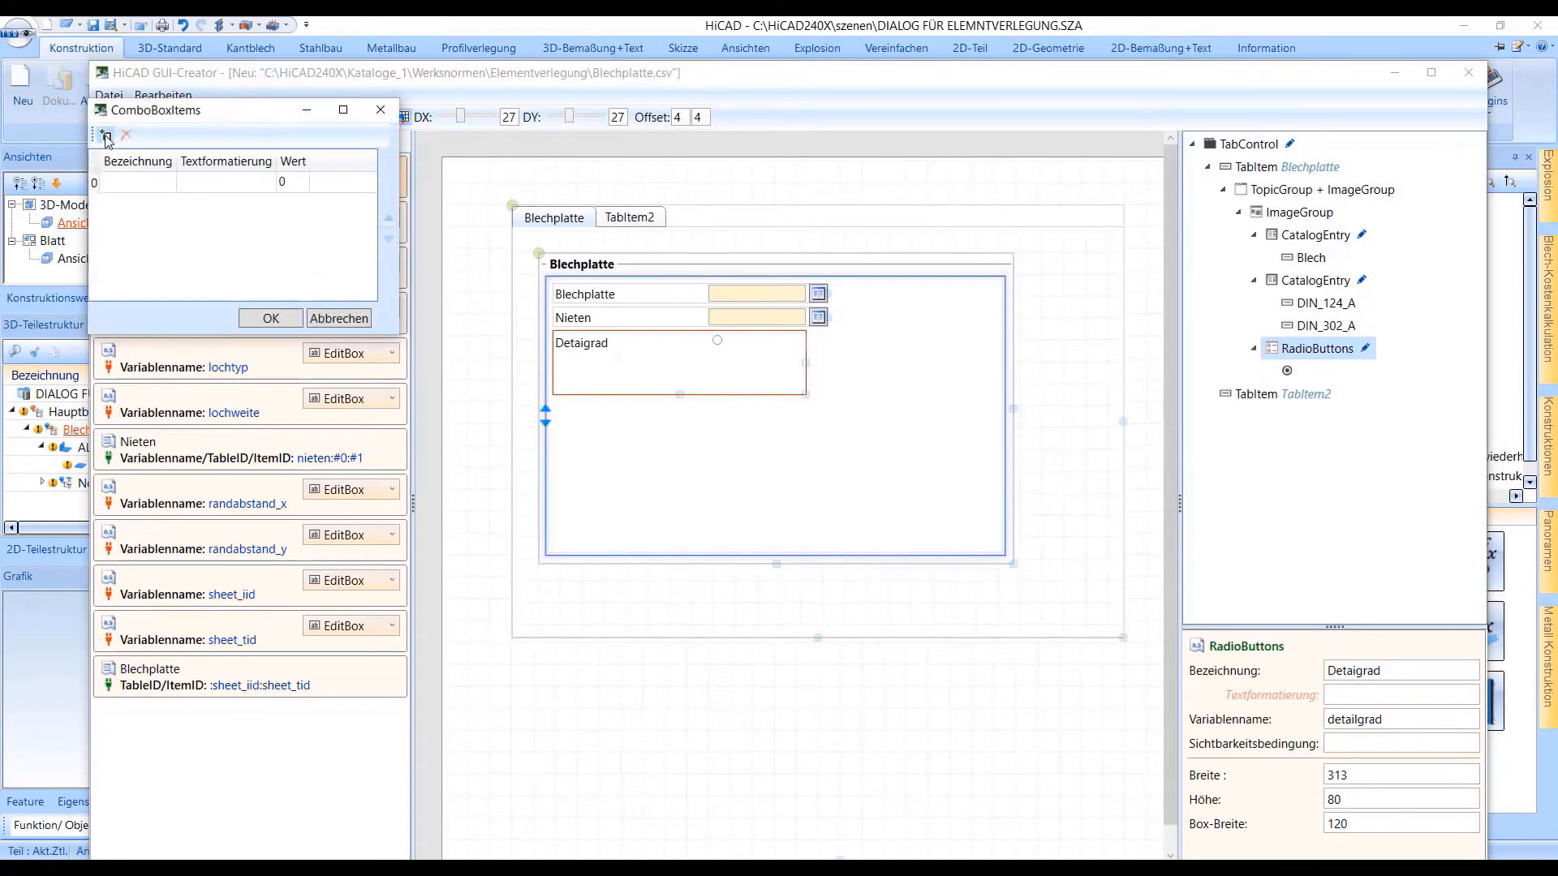
pyautogui.click(107, 135)
pyautogui.click(106, 135)
pyautogui.doubleClick(132, 185)
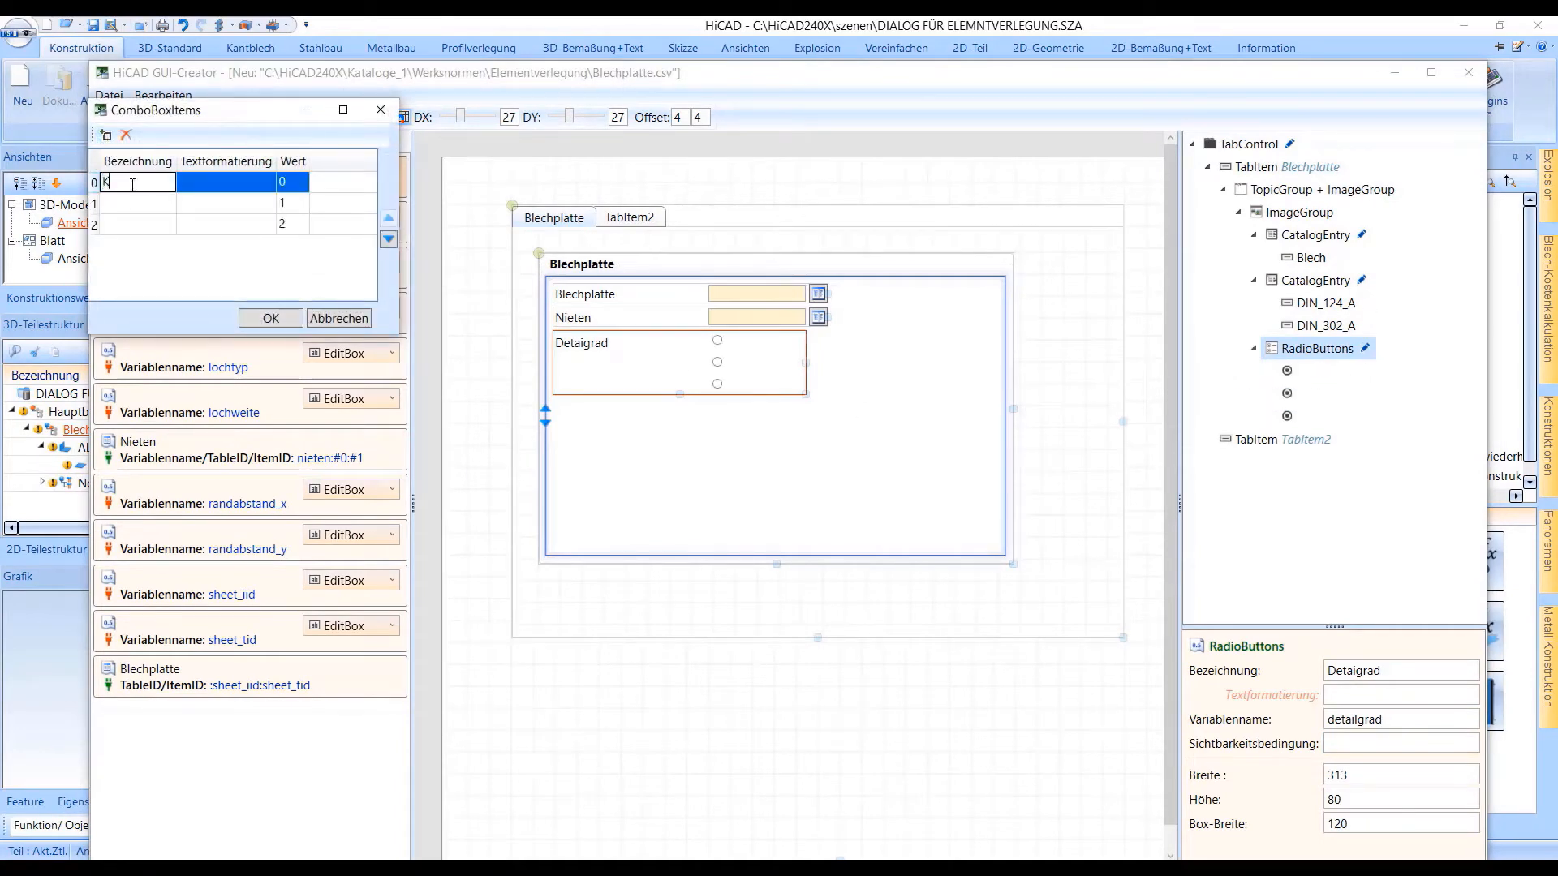
pyautogui.doubleClick(124, 204)
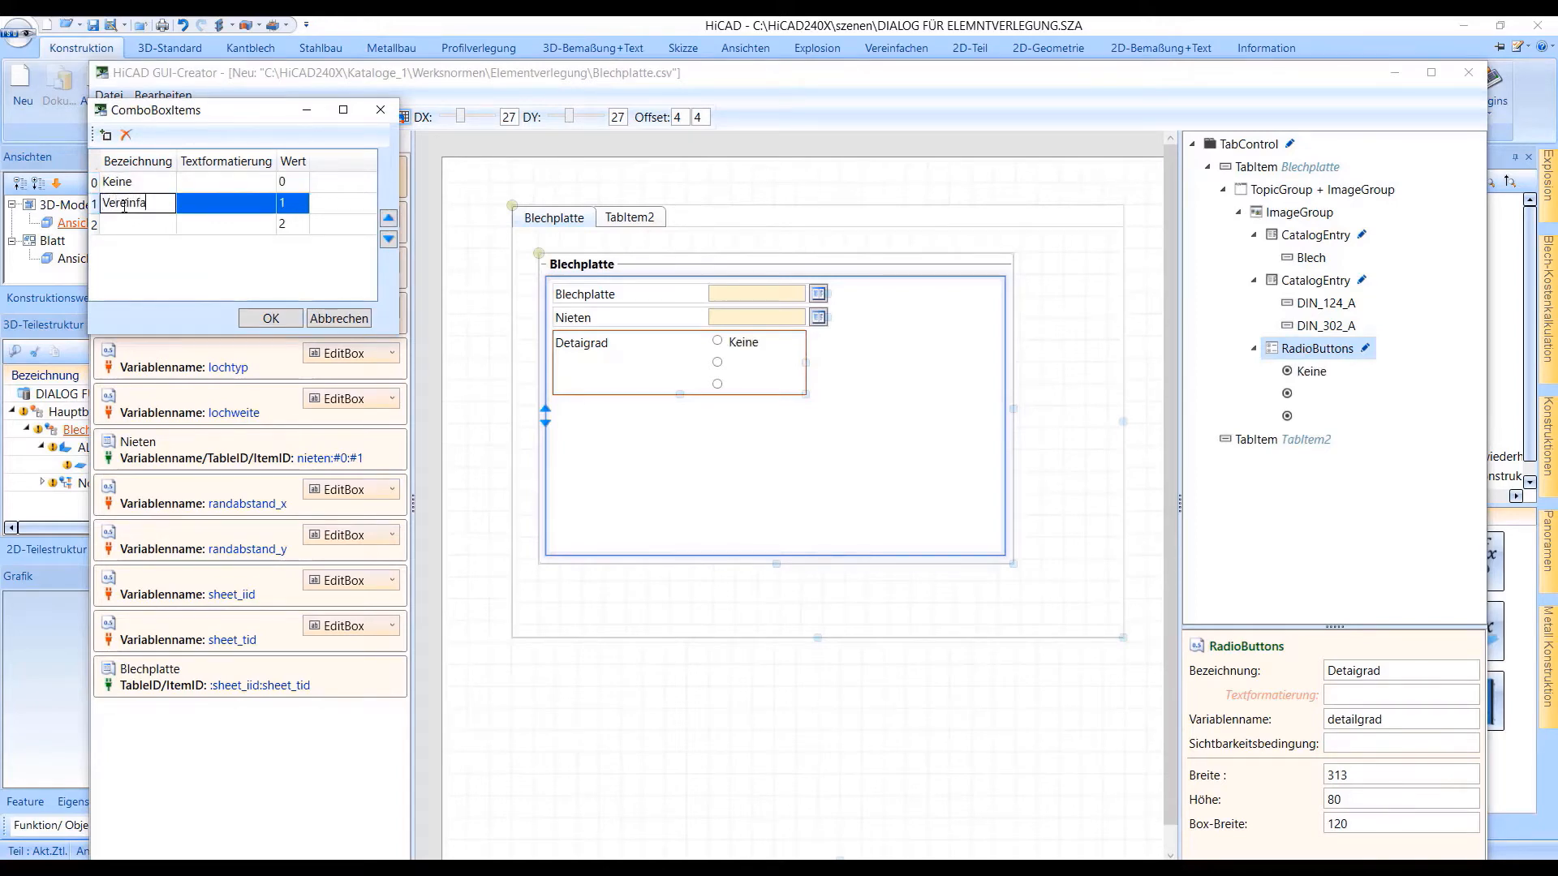
pyautogui.doubleClick(116, 225)
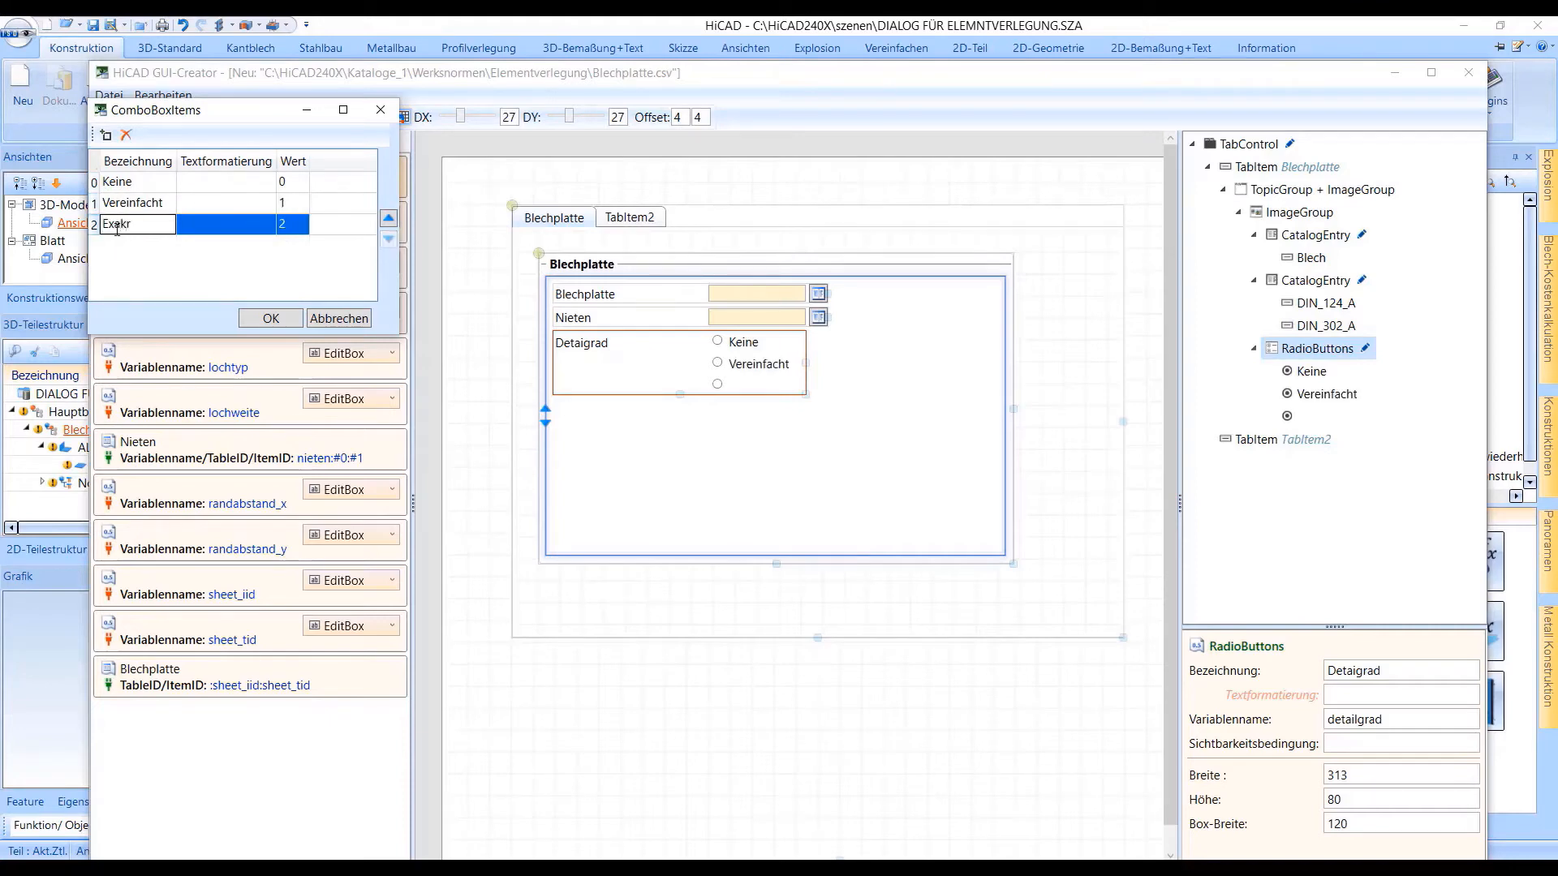
# Set the values of the Keine, Vereinfacht and Exakt radio items to 1, 2 and 3 and accept the item list
pyautogui.doubleClick(293, 186)
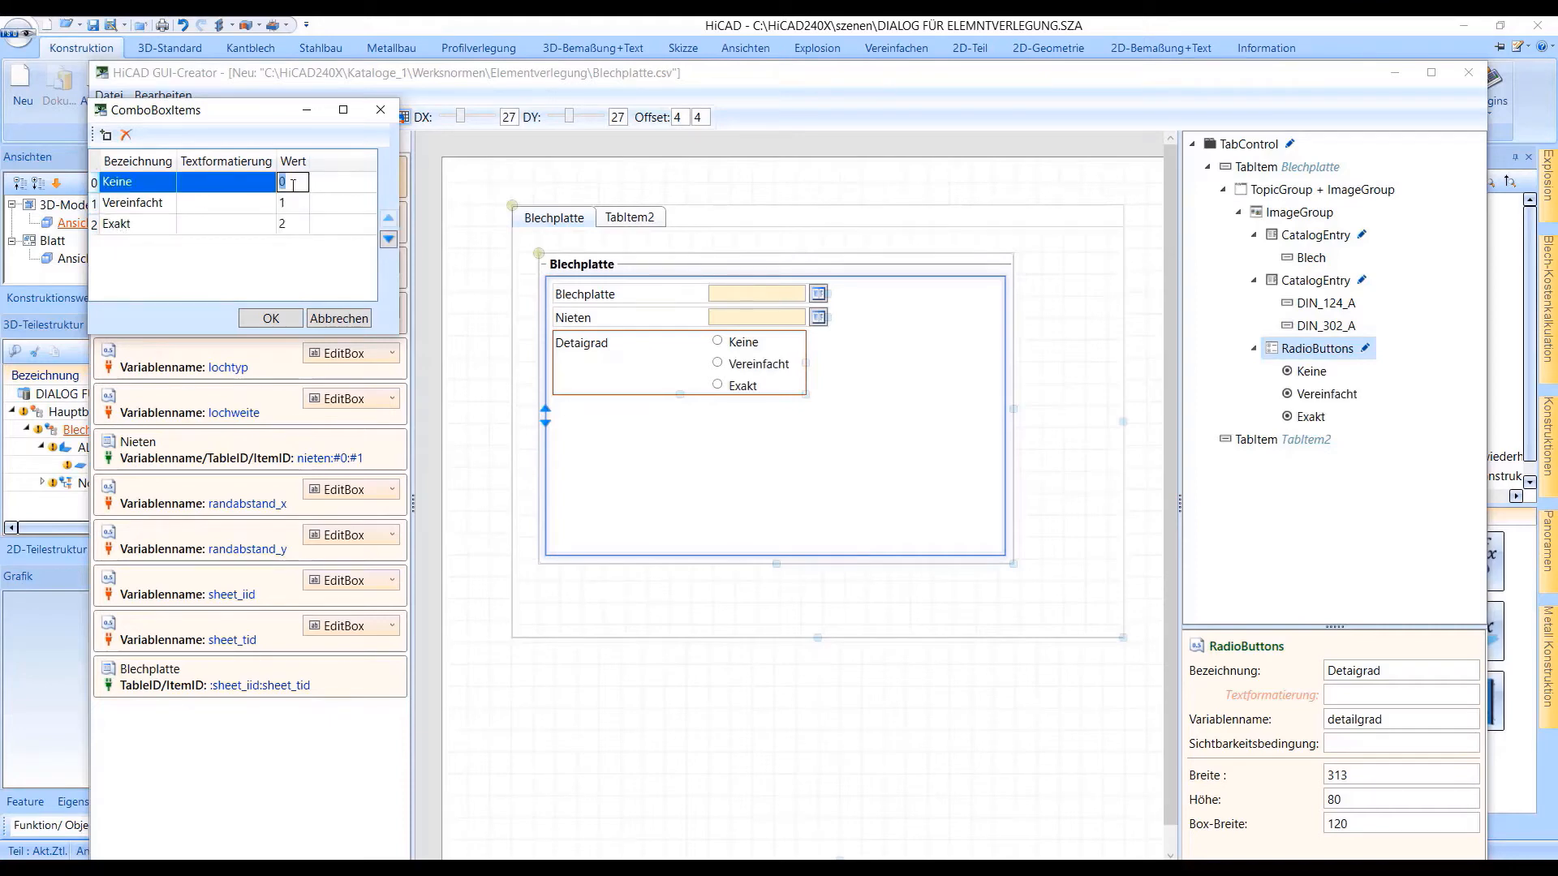
pyautogui.write('1')
pyautogui.doubleClick(297, 209)
pyautogui.press('BackSpace')
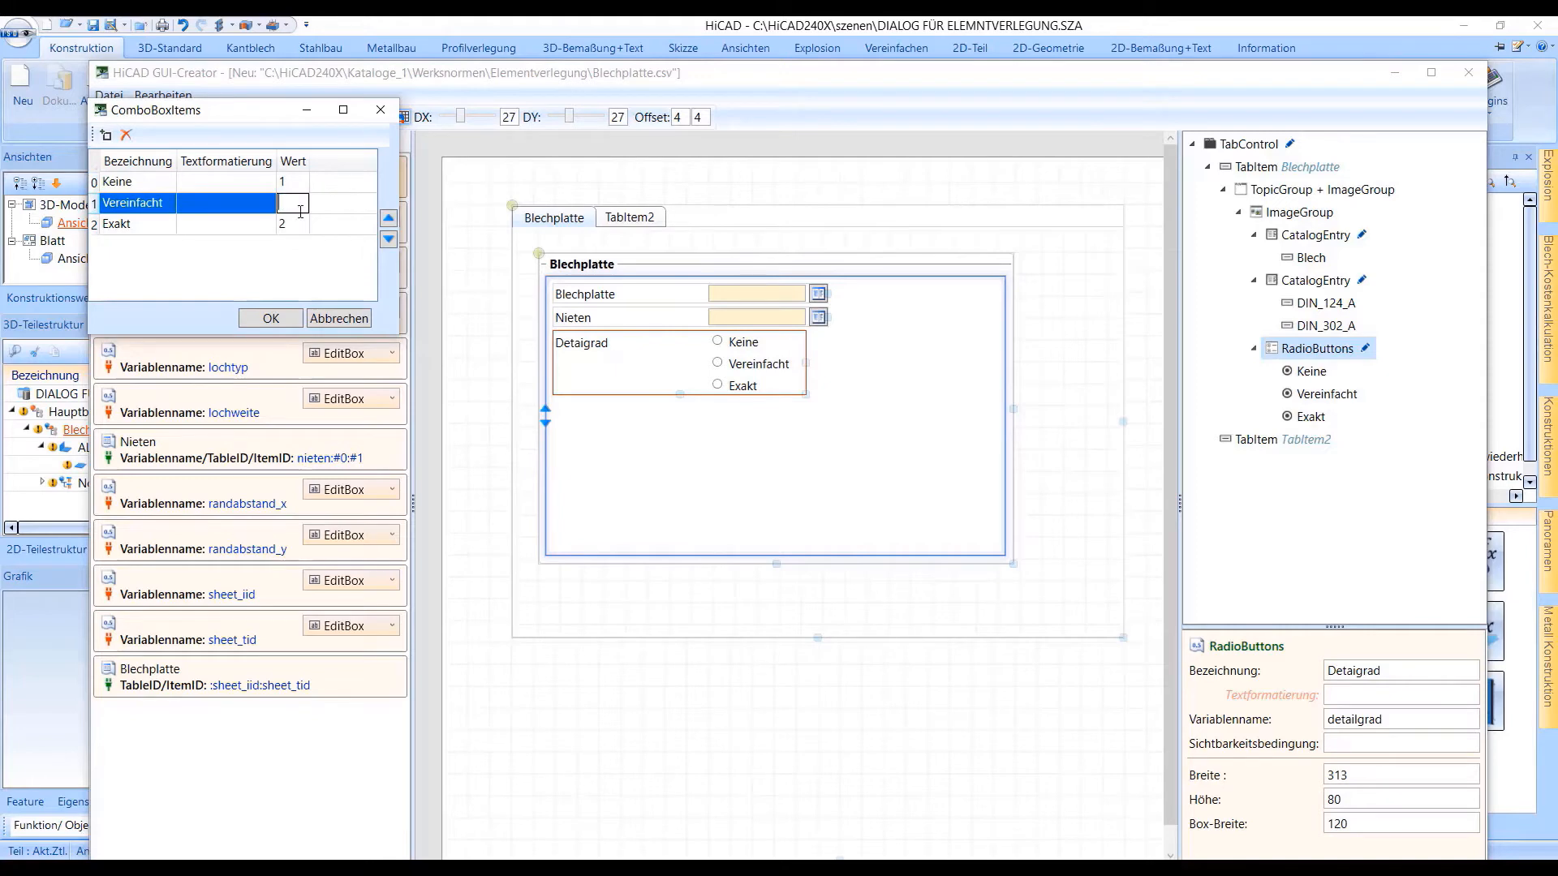
pyautogui.write('2')
pyautogui.doubleClick(304, 228)
pyautogui.write('3')
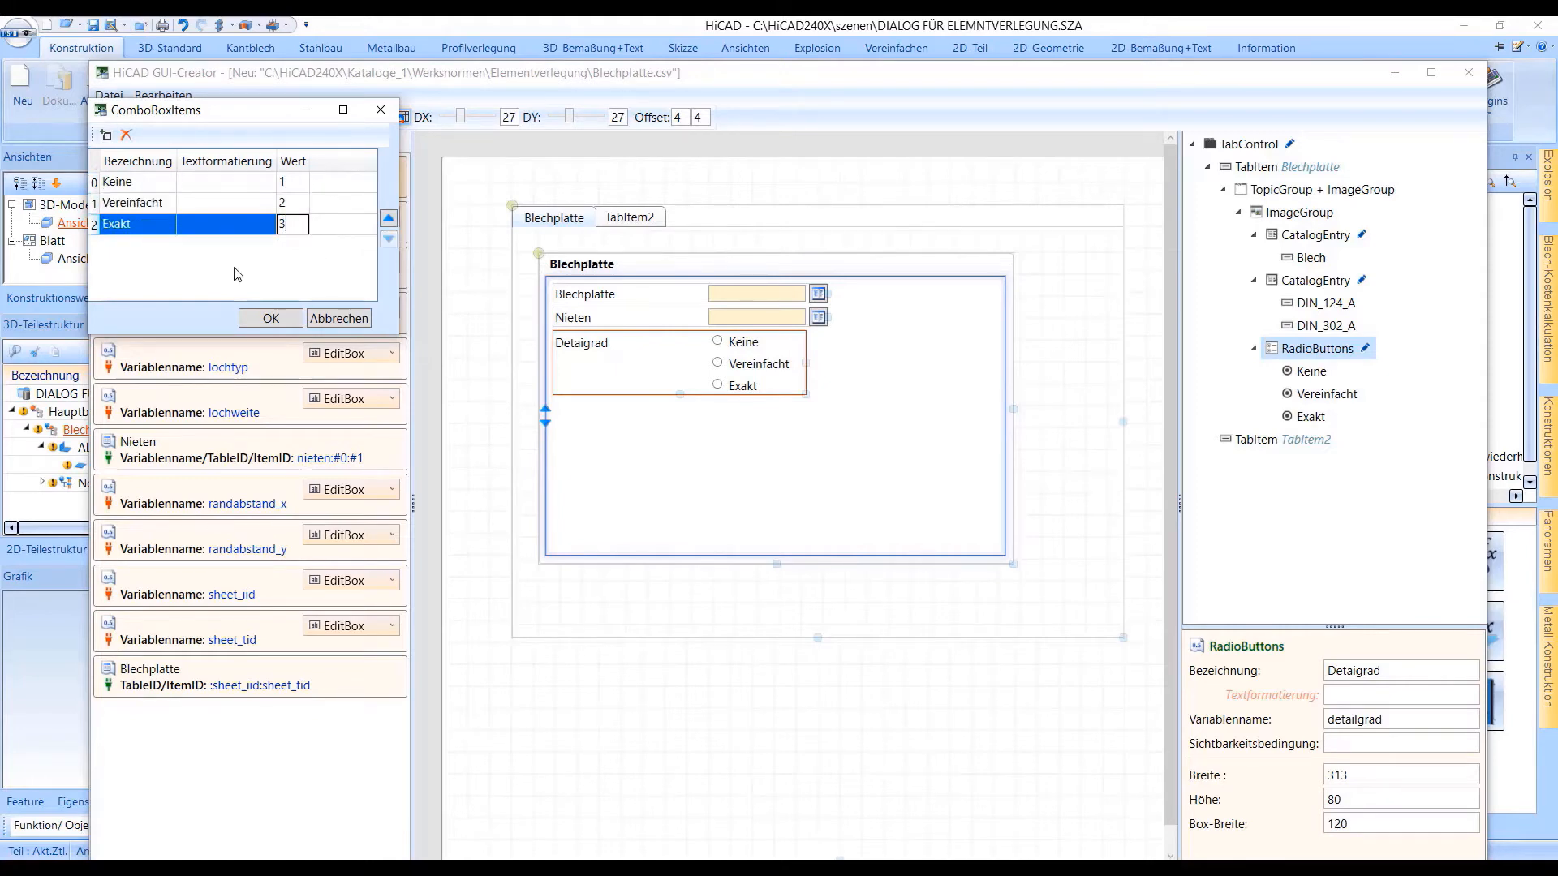
pyautogui.click(271, 318)
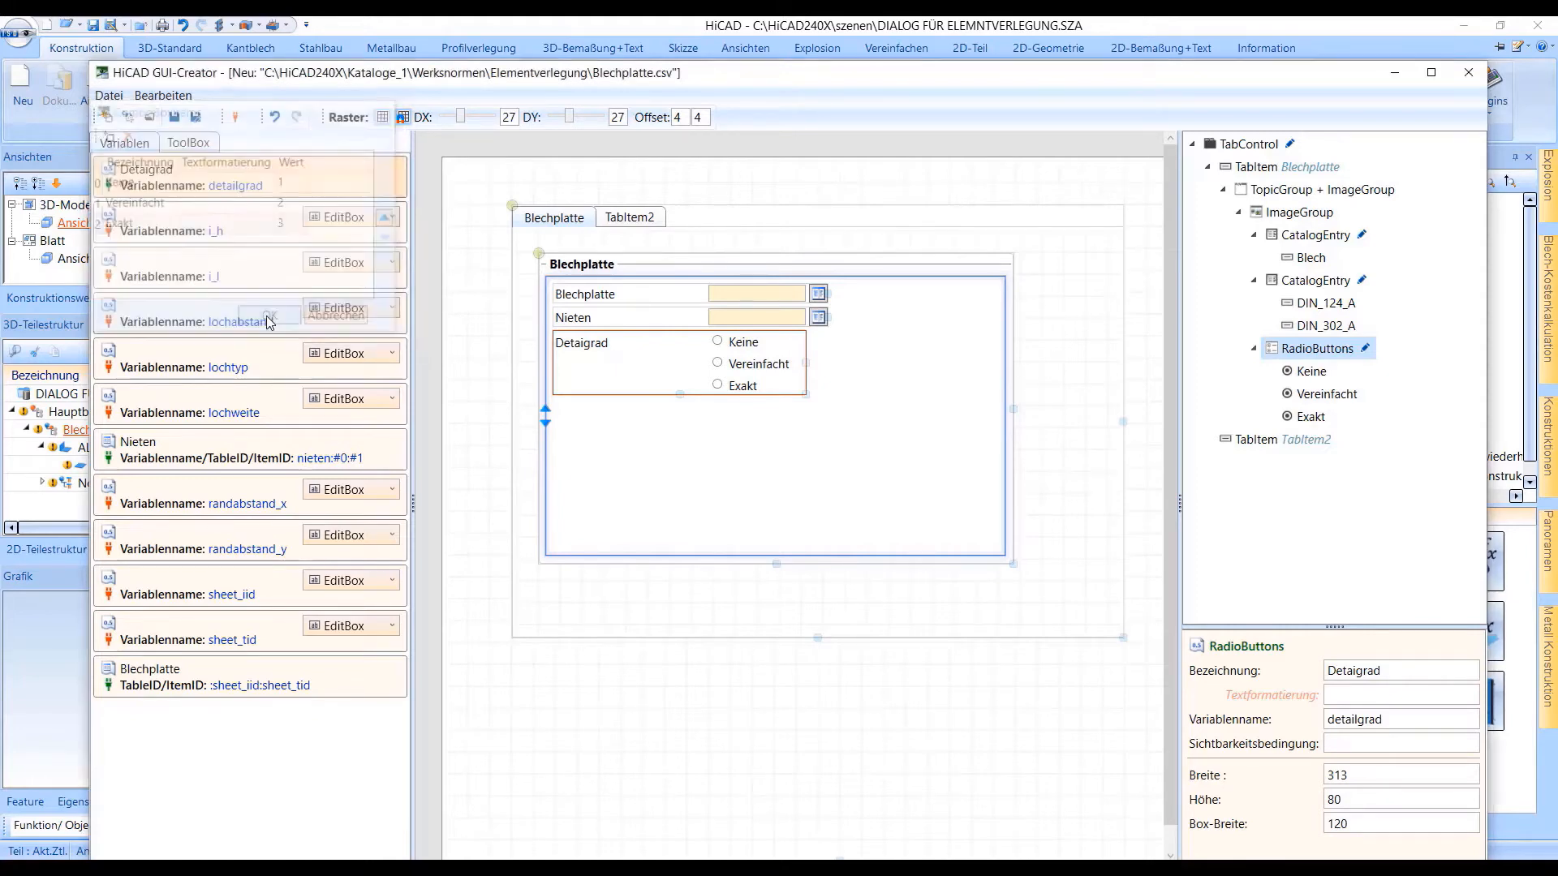
# Set the visibility condition of the Nieten catalog entry to detailgrad>2
pyautogui.click(624, 318)
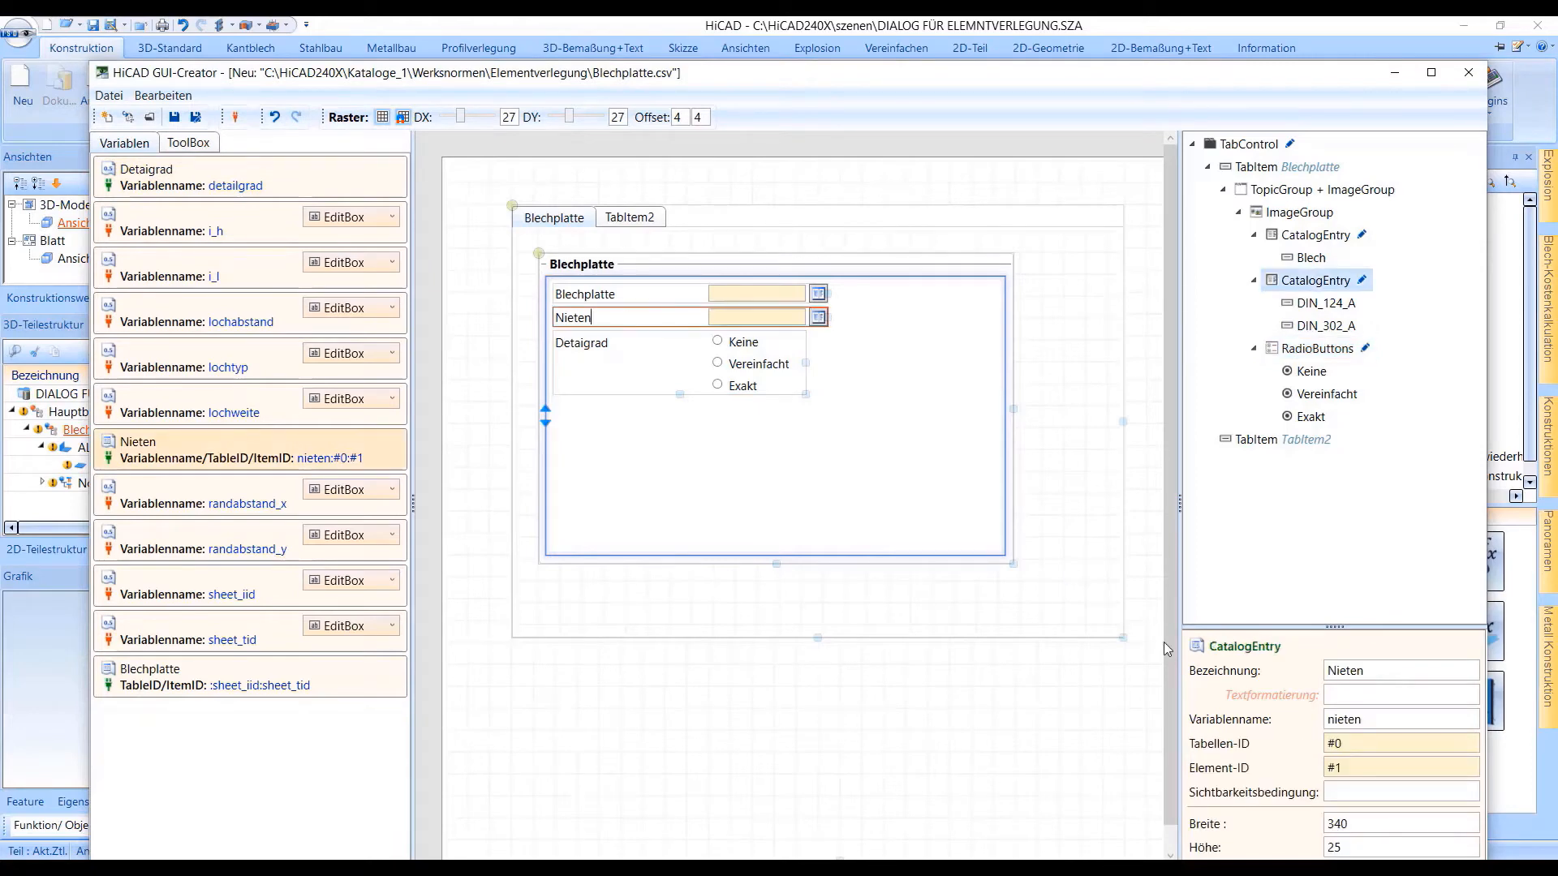
pyautogui.click(1301, 799)
pyautogui.write('detailgrad>2')
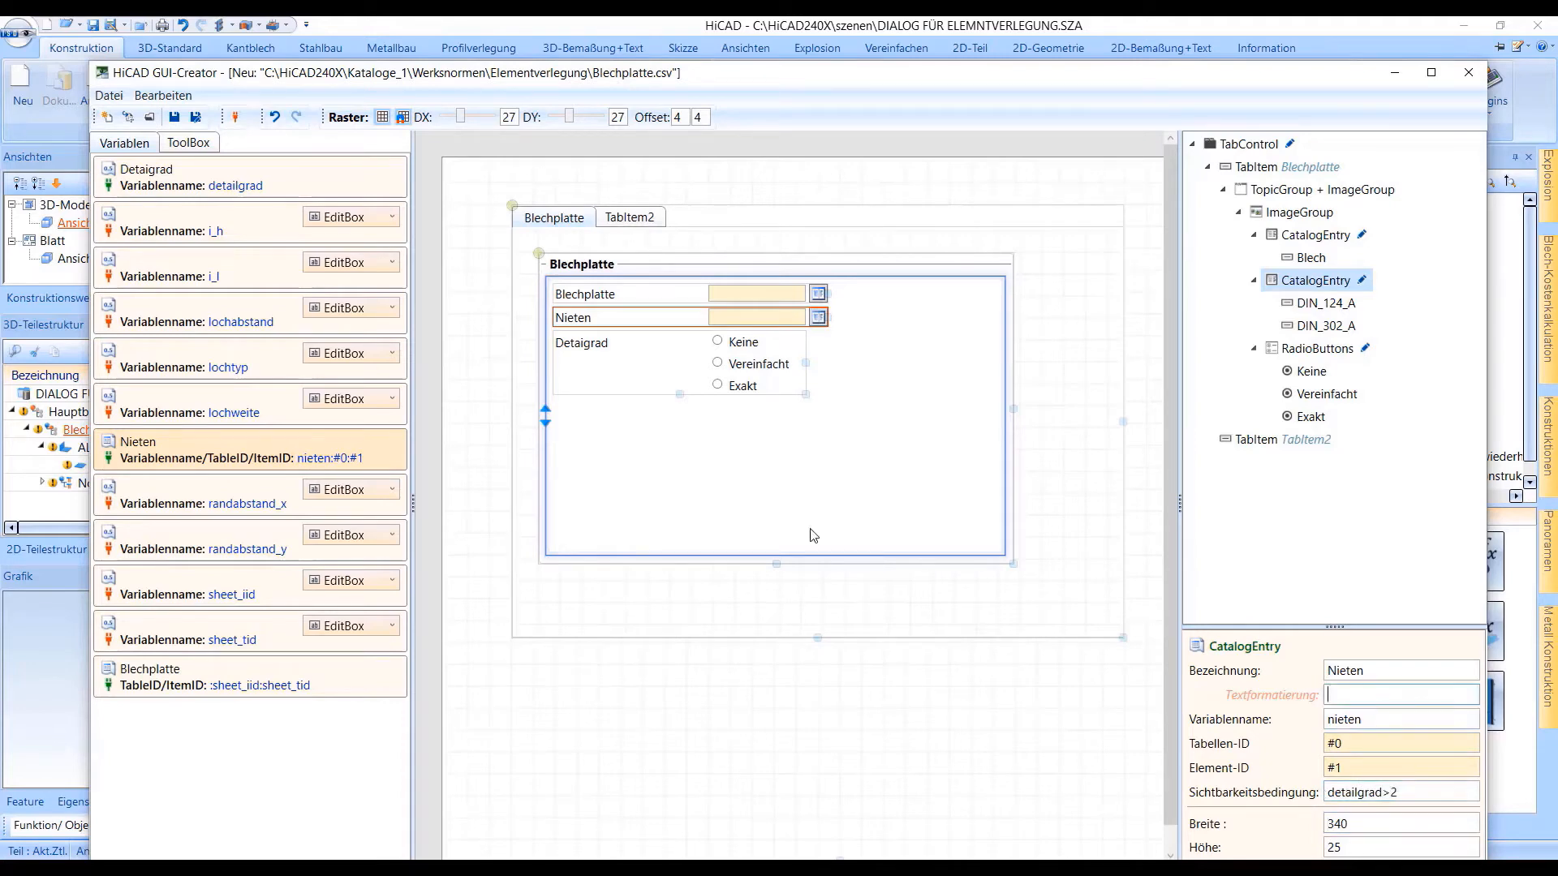
# Place the randabstand_x and randabstand_y variables as EditBoxes below the radio buttons and label them Ra-x and Ra-y
pyautogui.click(647, 383)
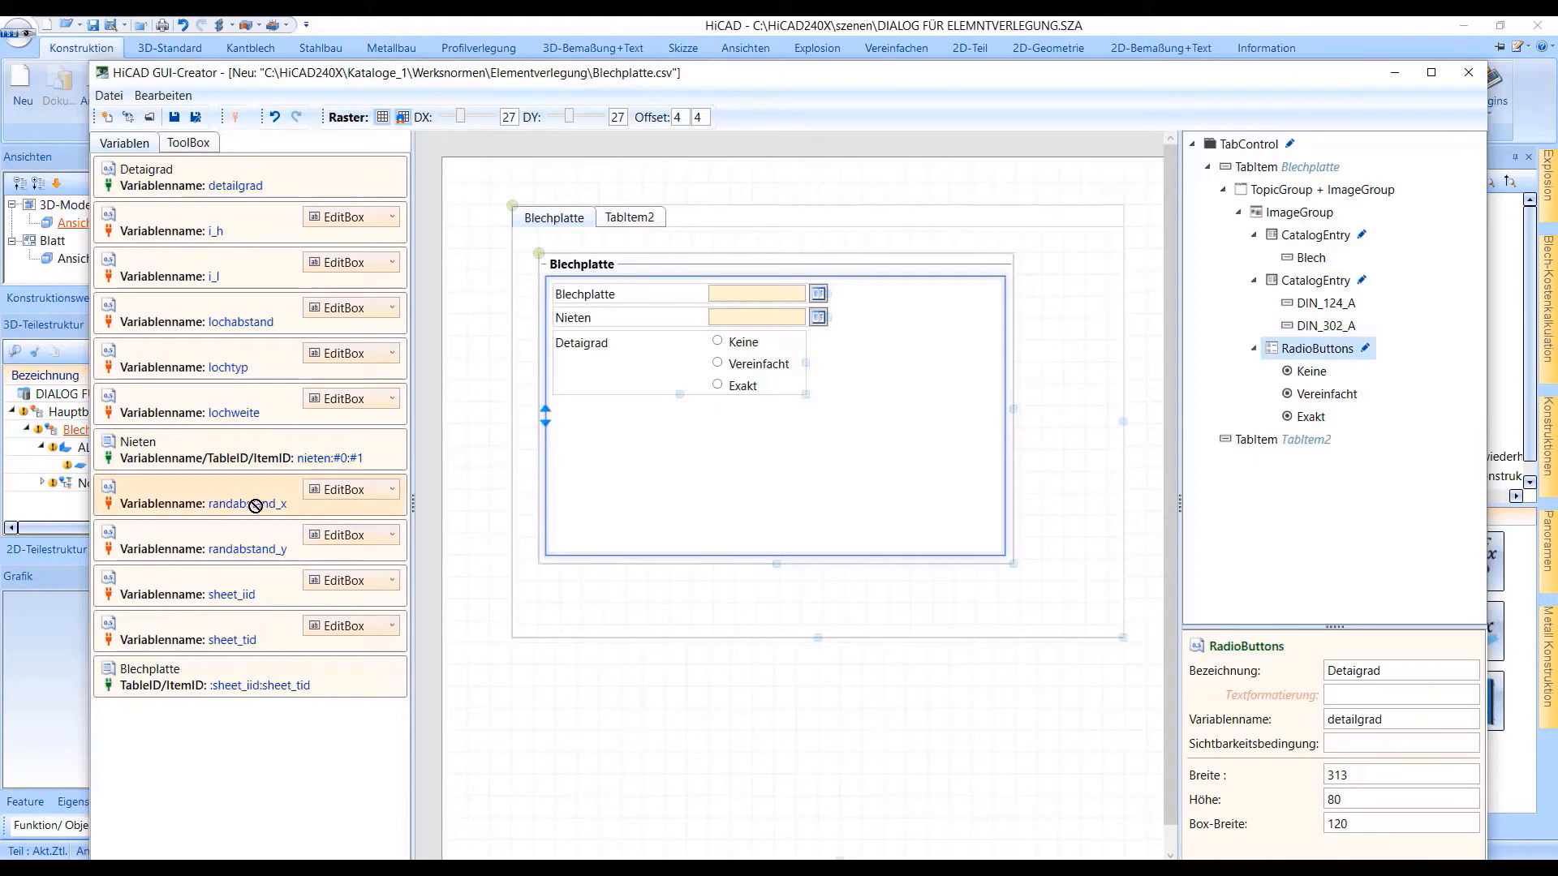
pyautogui.moveTo(254, 504); pyautogui.dragTo(594, 412)
pyautogui.moveTo(303, 532); pyautogui.dragTo(597, 411)
pyautogui.click(1340, 672)
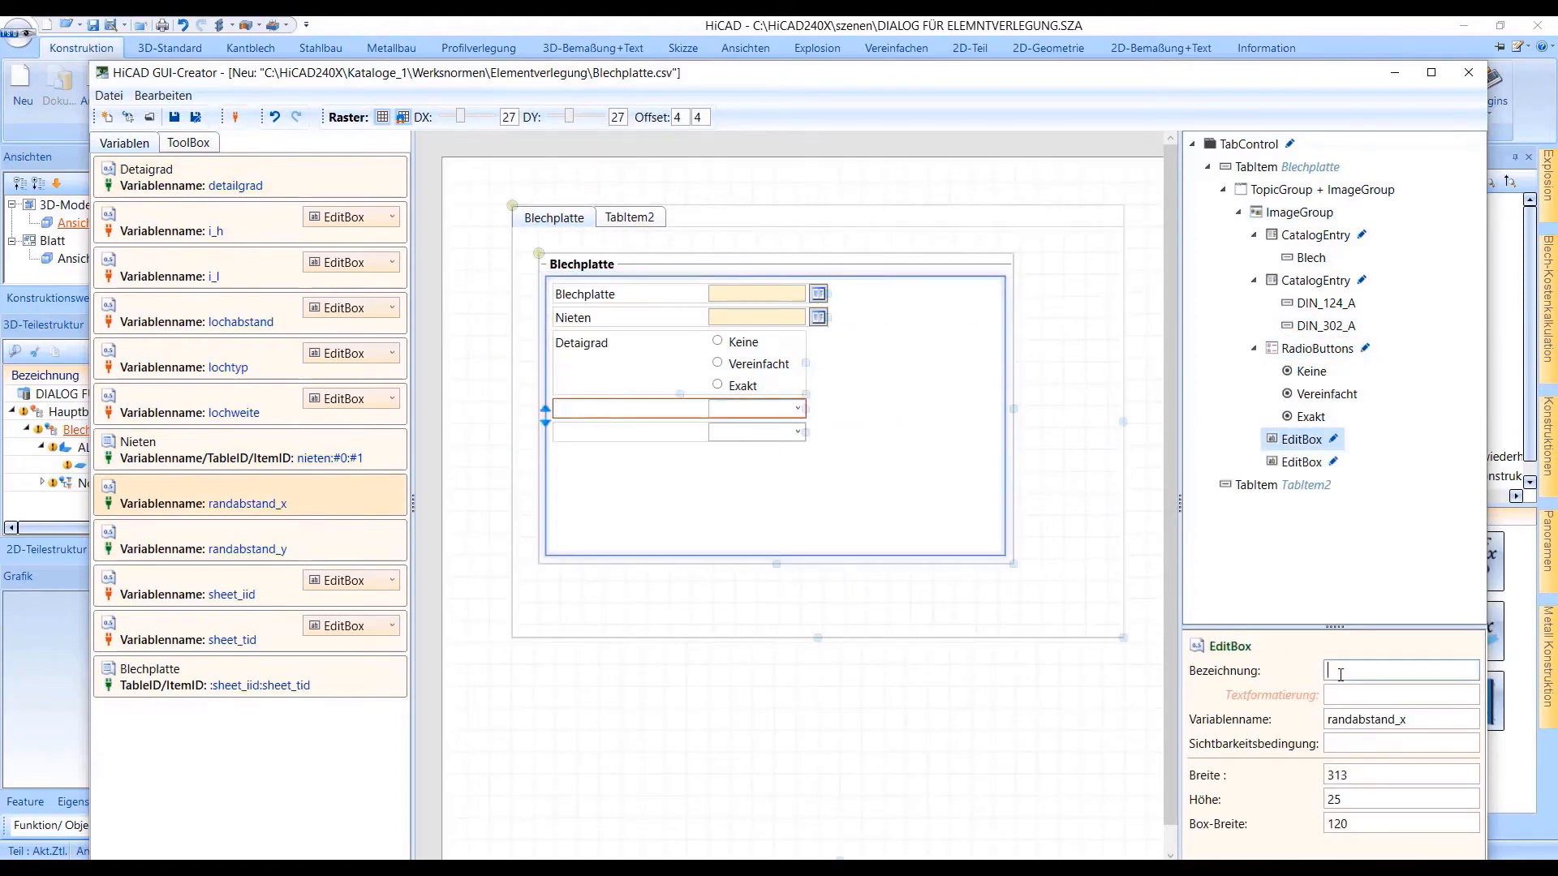
pyautogui.write('Ra-x')
pyautogui.click(588, 431)
pyautogui.click(1363, 670)
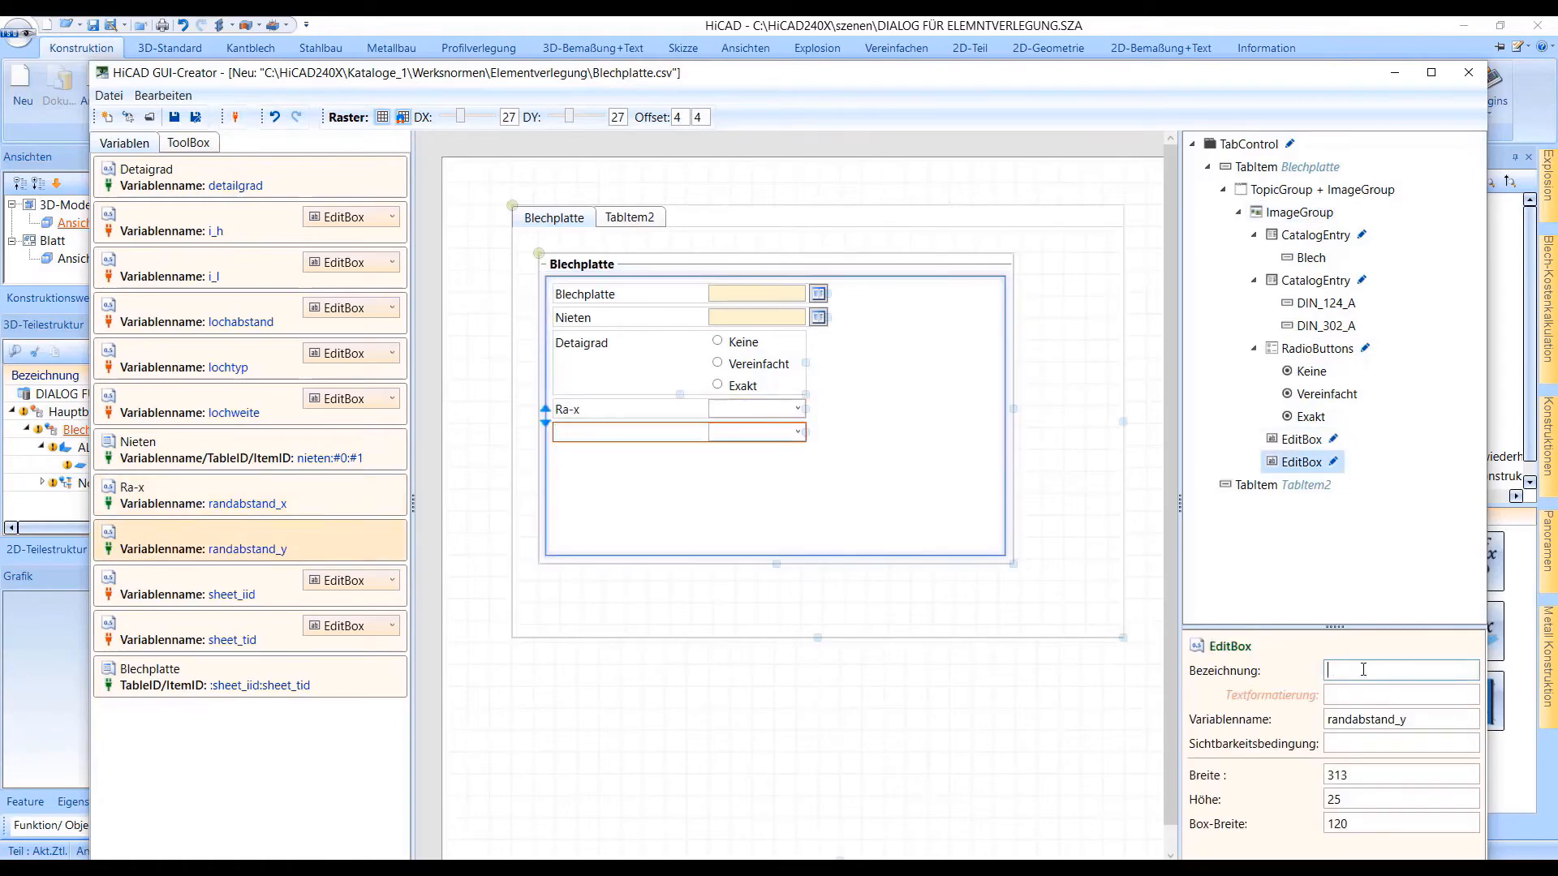
pyautogui.write('Ra-x')
# Add two selectable items labelled 10 and 20 to the Ra-x EditBox
pyautogui.click(1332, 440)
pyautogui.click(106, 135)
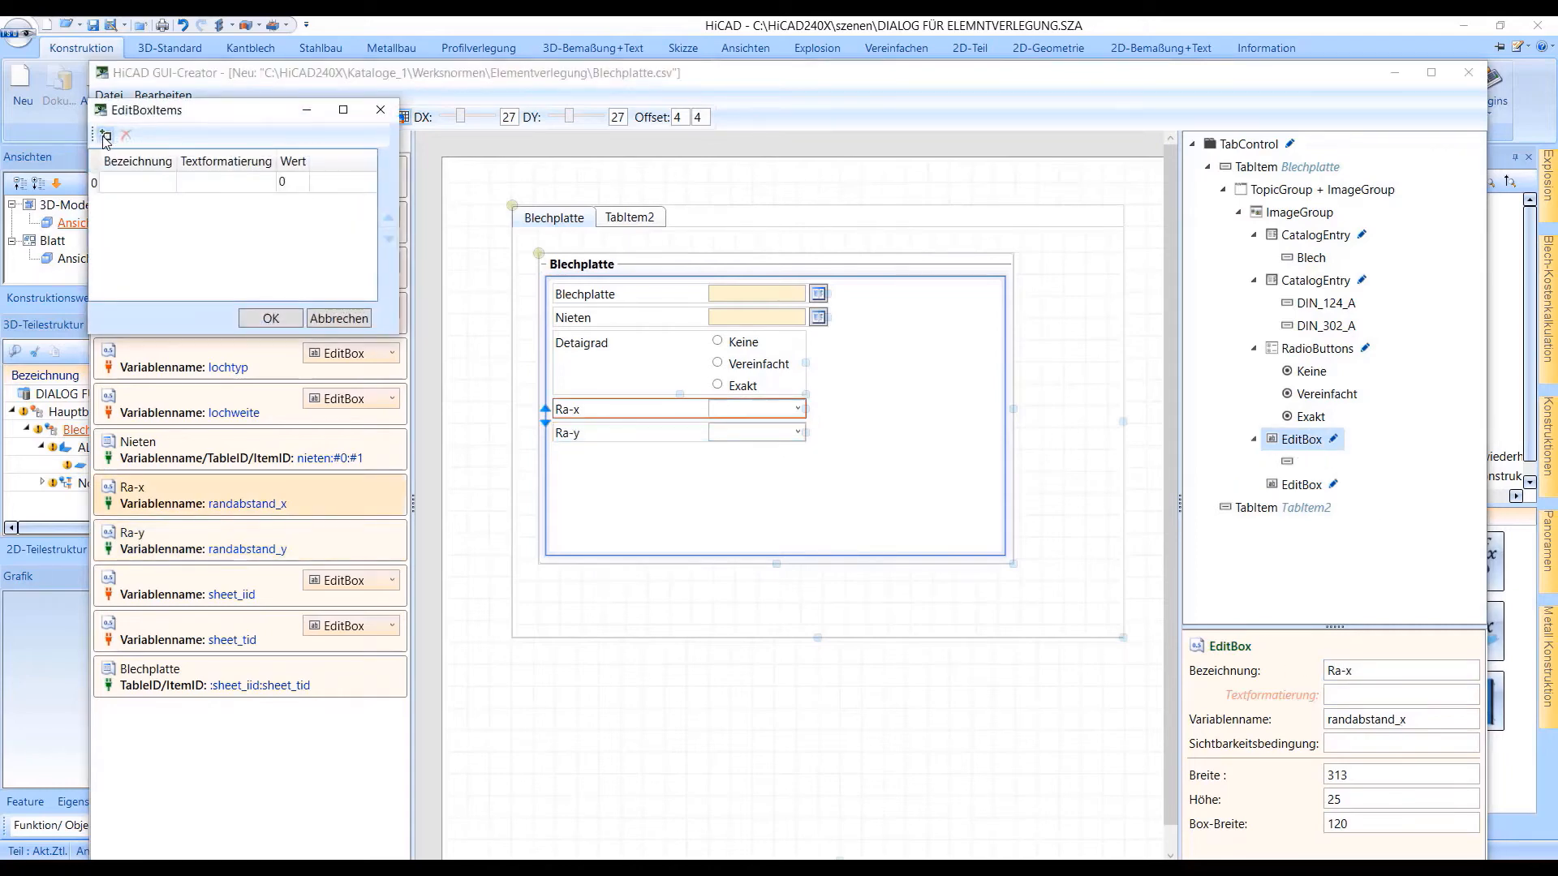
pyautogui.click(106, 135)
pyautogui.click(130, 183)
pyautogui.click(131, 183)
pyautogui.write('10')
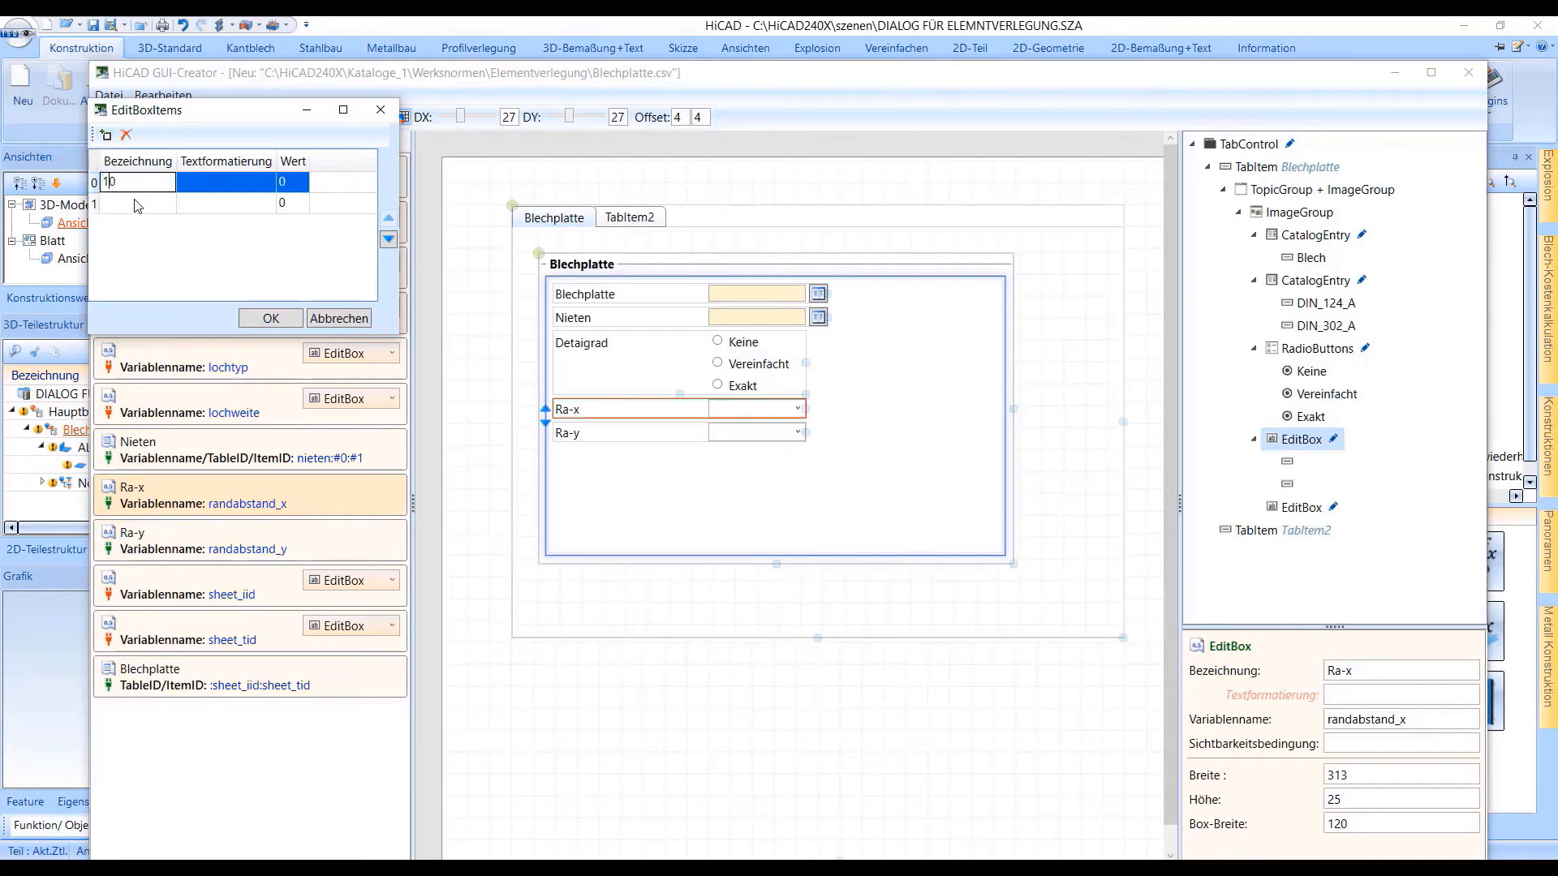
pyautogui.click(120, 206)
pyautogui.write('20')
# Set the values of the two Ra-x items to 10 and 20 and accept the item list
pyautogui.click(286, 184)
pyautogui.click(286, 183)
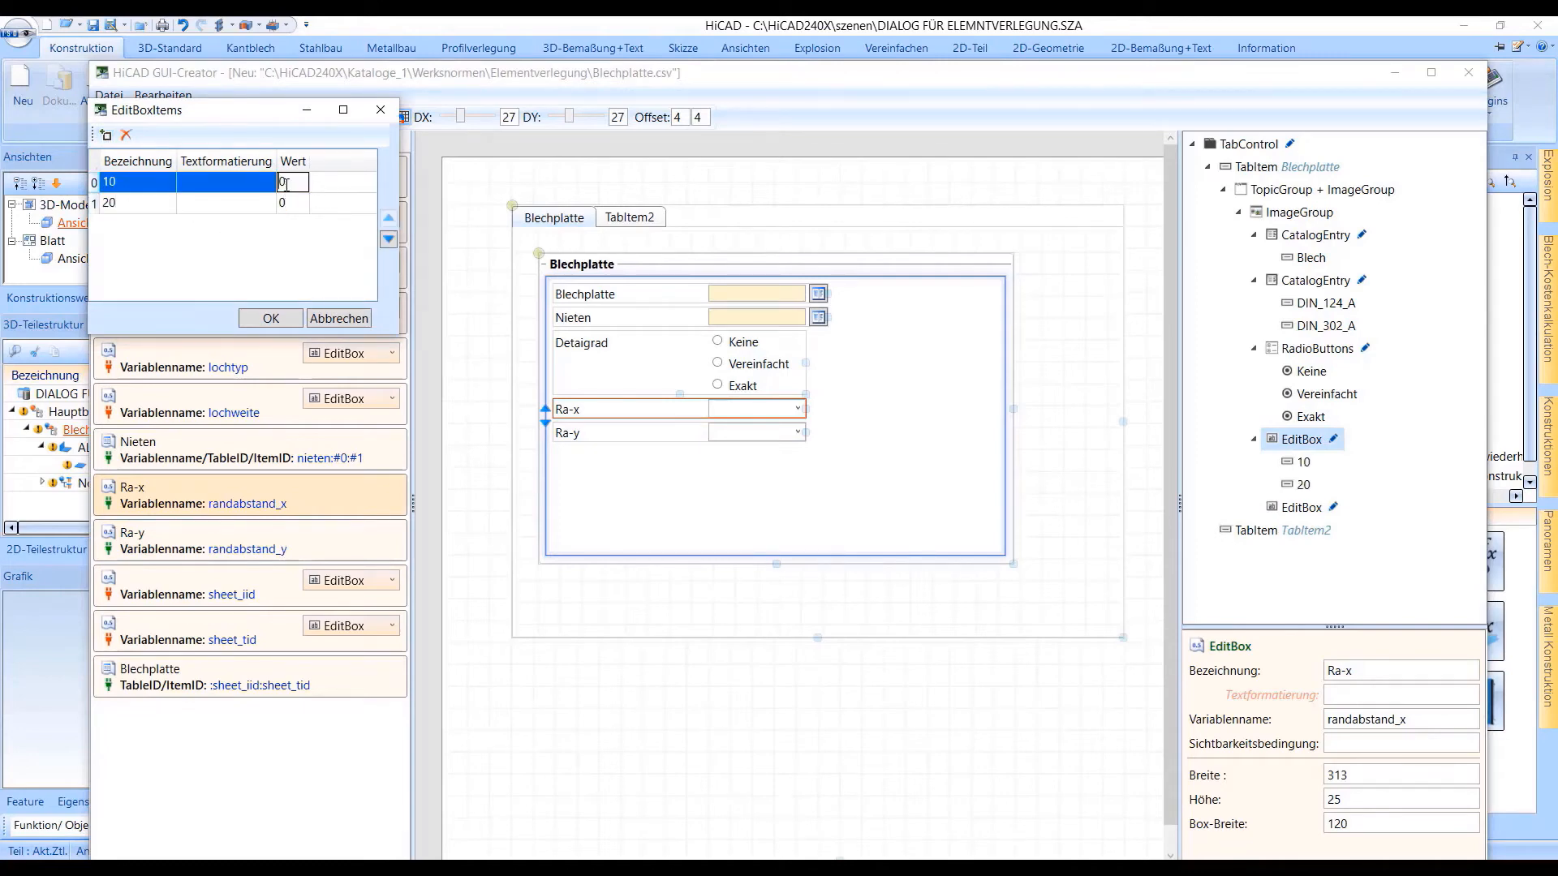
pyautogui.write('10')
pyautogui.doubleClick(288, 203)
pyautogui.write('20')
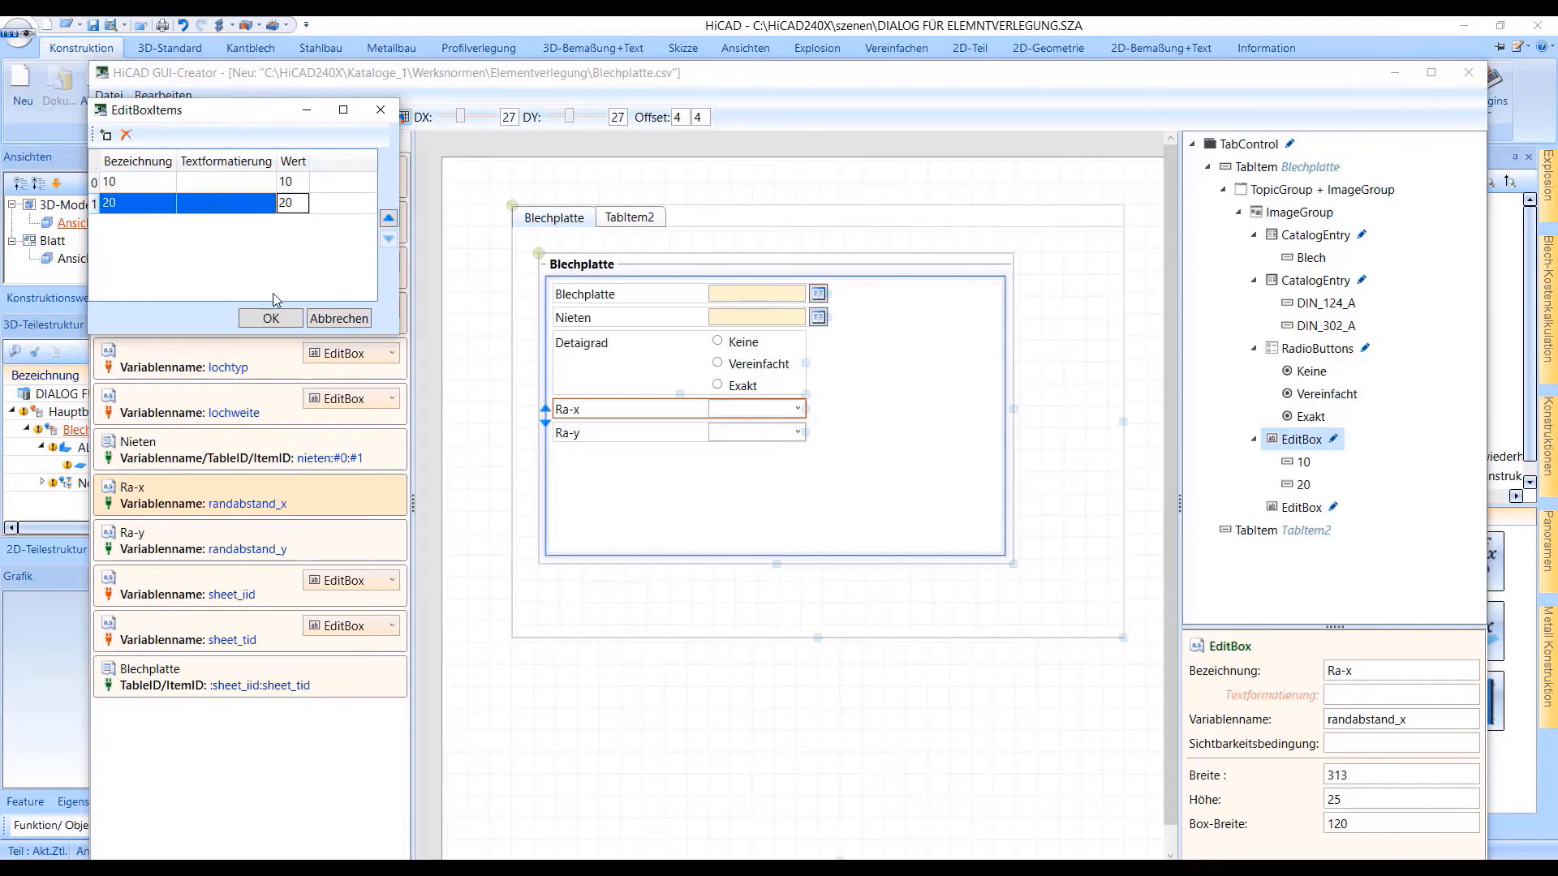
pyautogui.click(271, 318)
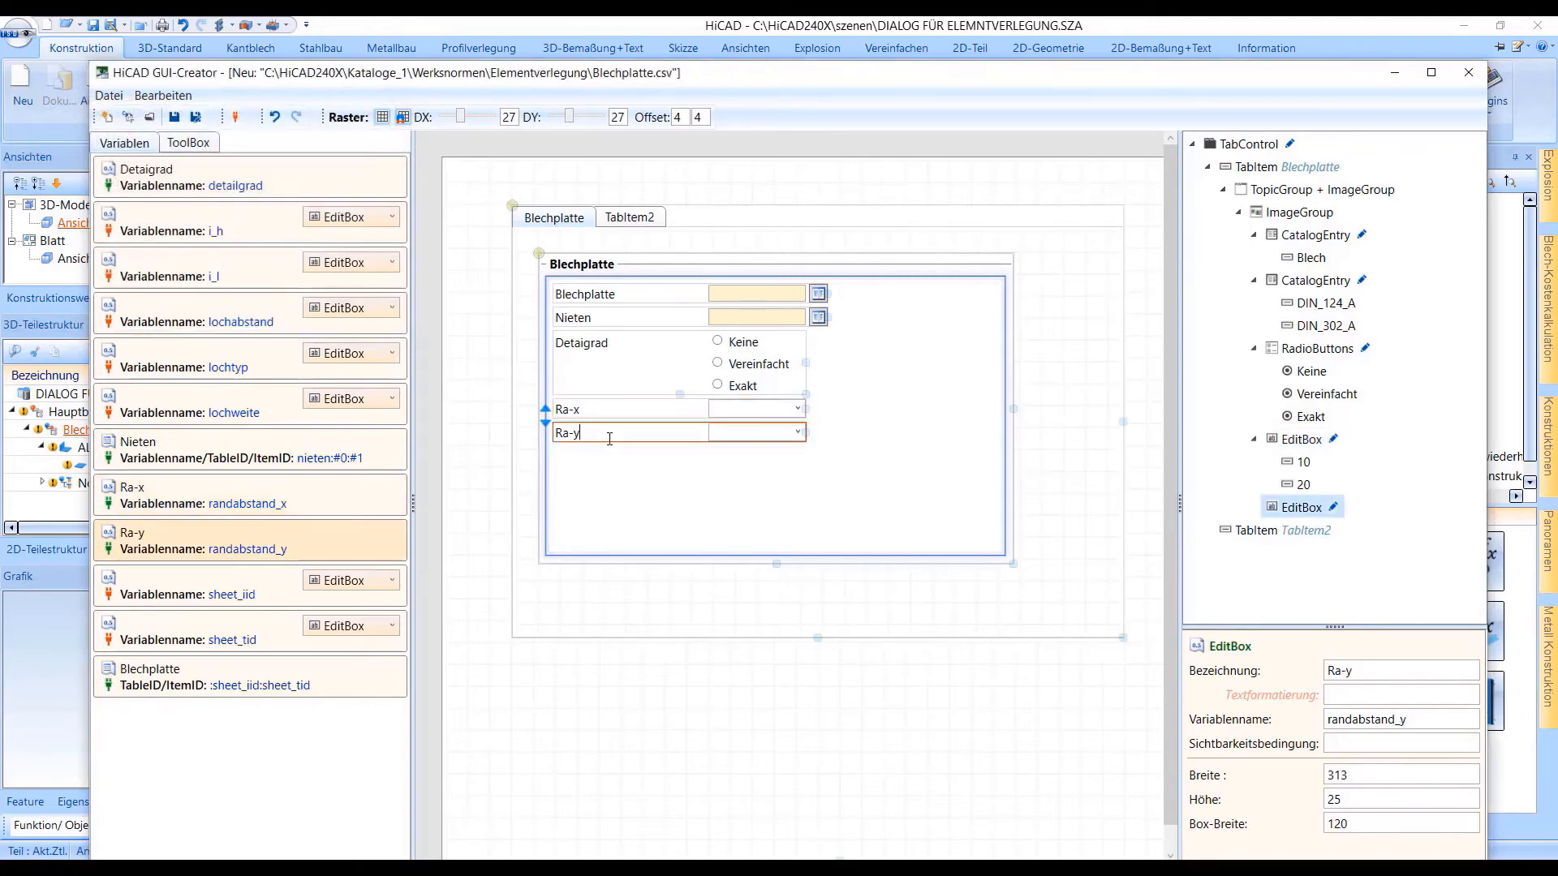
# Save the dialog as Blechplatte in the Elementverlegung folder and select the Blechplatte row in the ISD Example catalog table
pyautogui.click(654, 438)
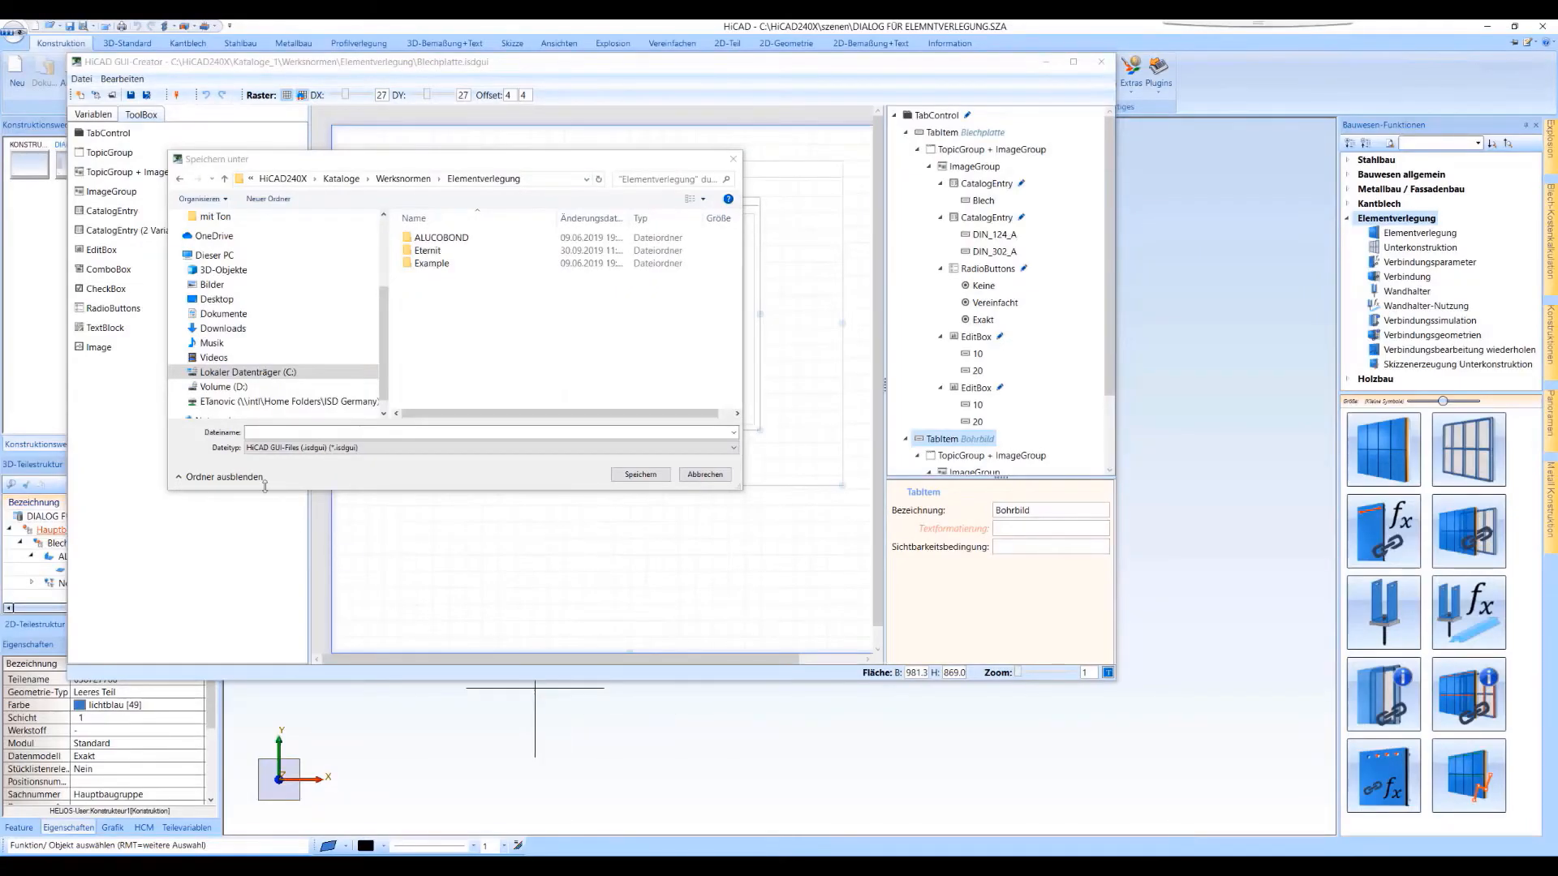
pyautogui.click(265, 434)
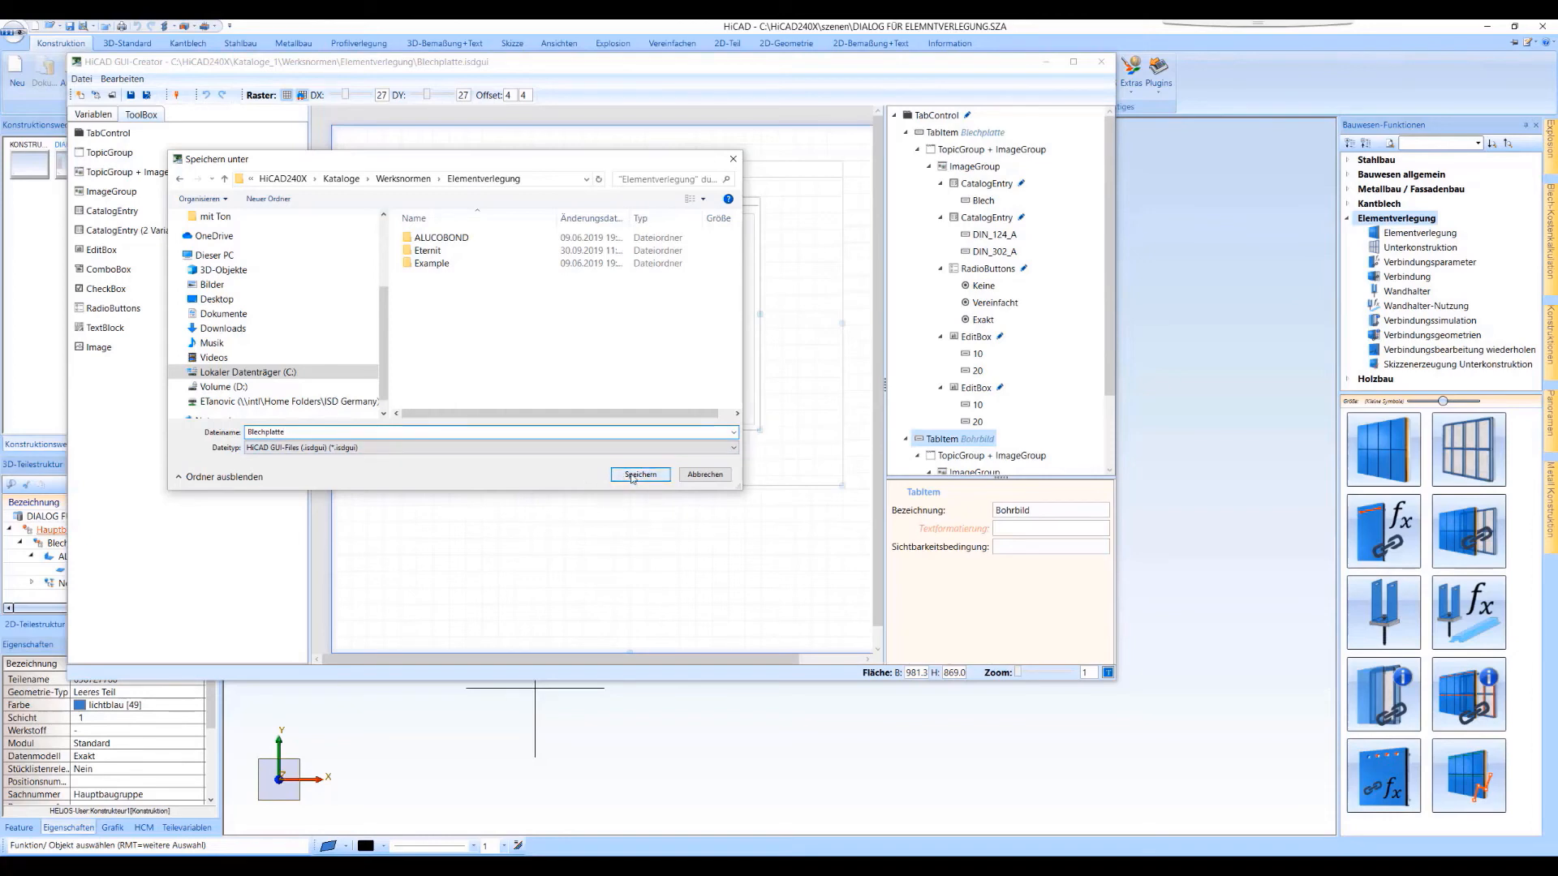
pyautogui.click(632, 475)
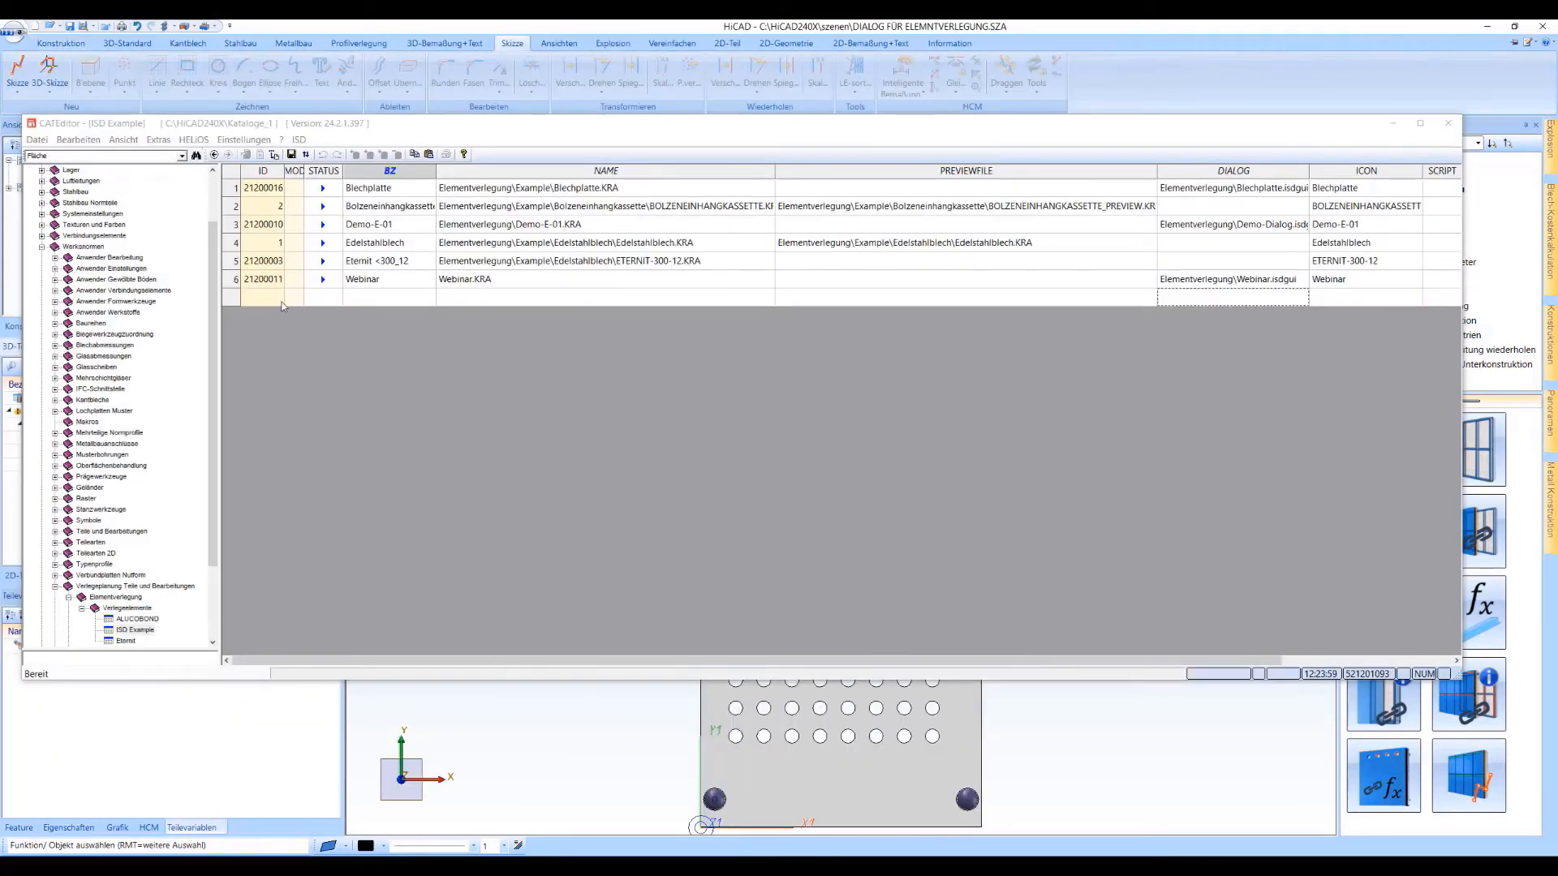
pyautogui.click(233, 189)
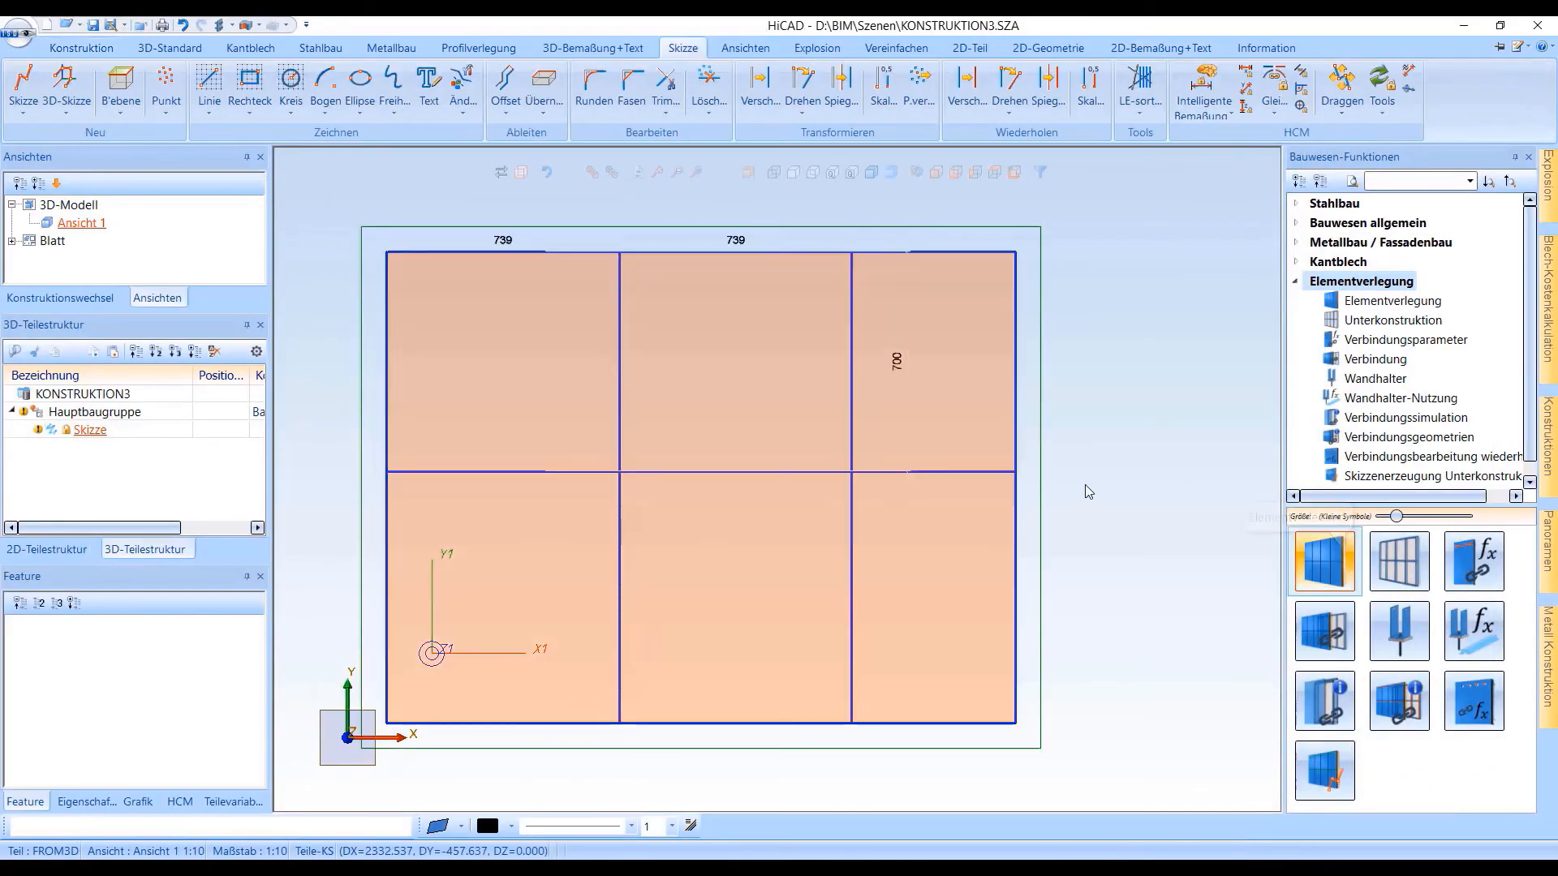
# Start an element laying on the sketch with the Blechplatte variant from ISD Example and sheet size 10 in S235JR
pyautogui.click(569, 318)
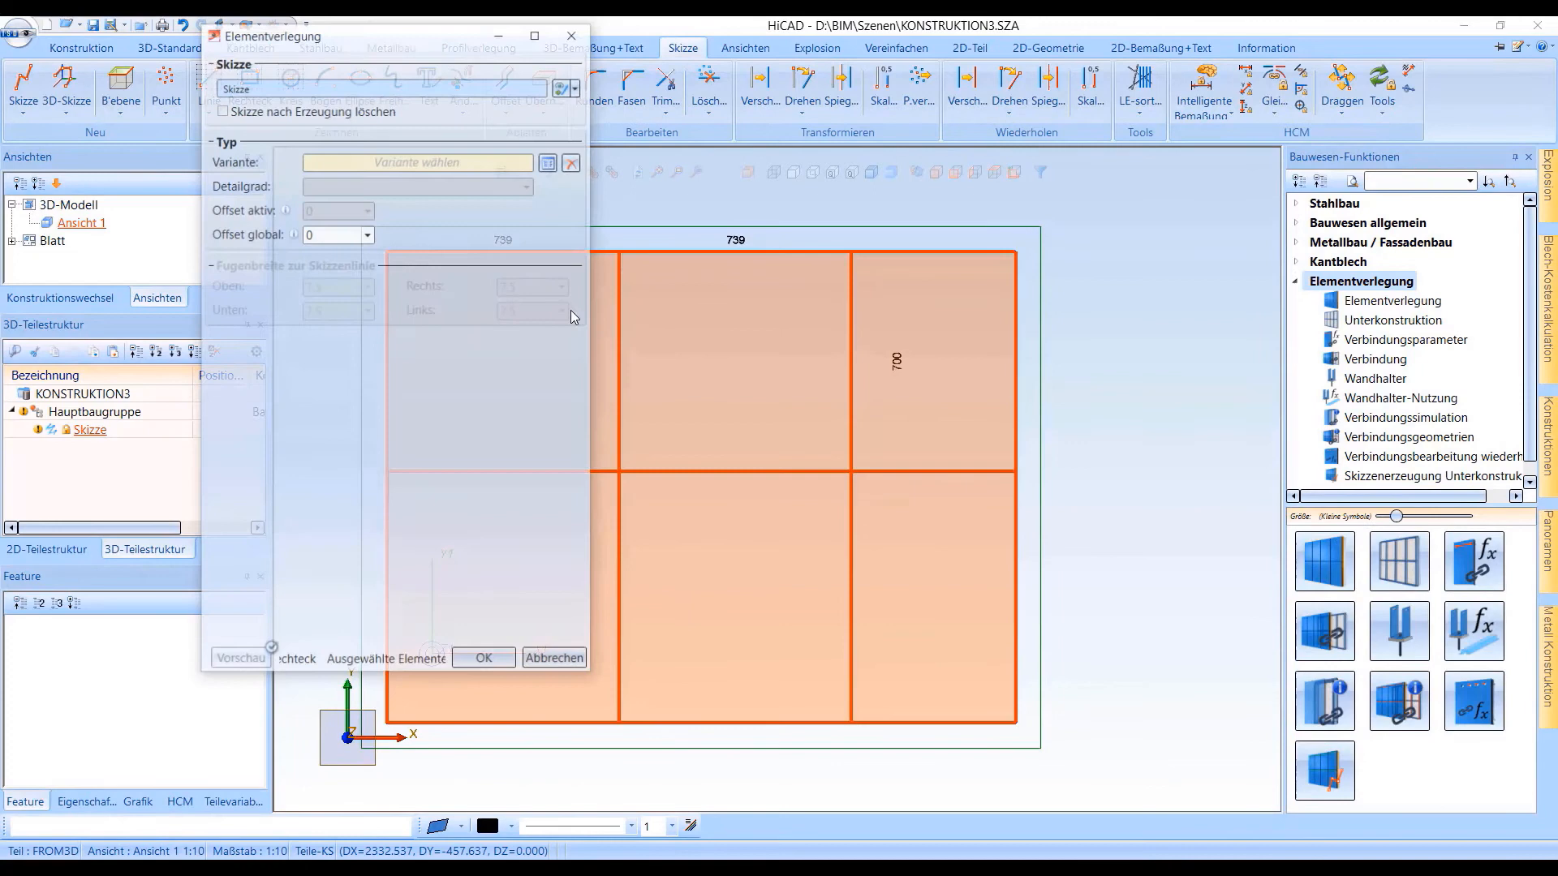
pyautogui.click(555, 162)
pyautogui.doubleClick(615, 271)
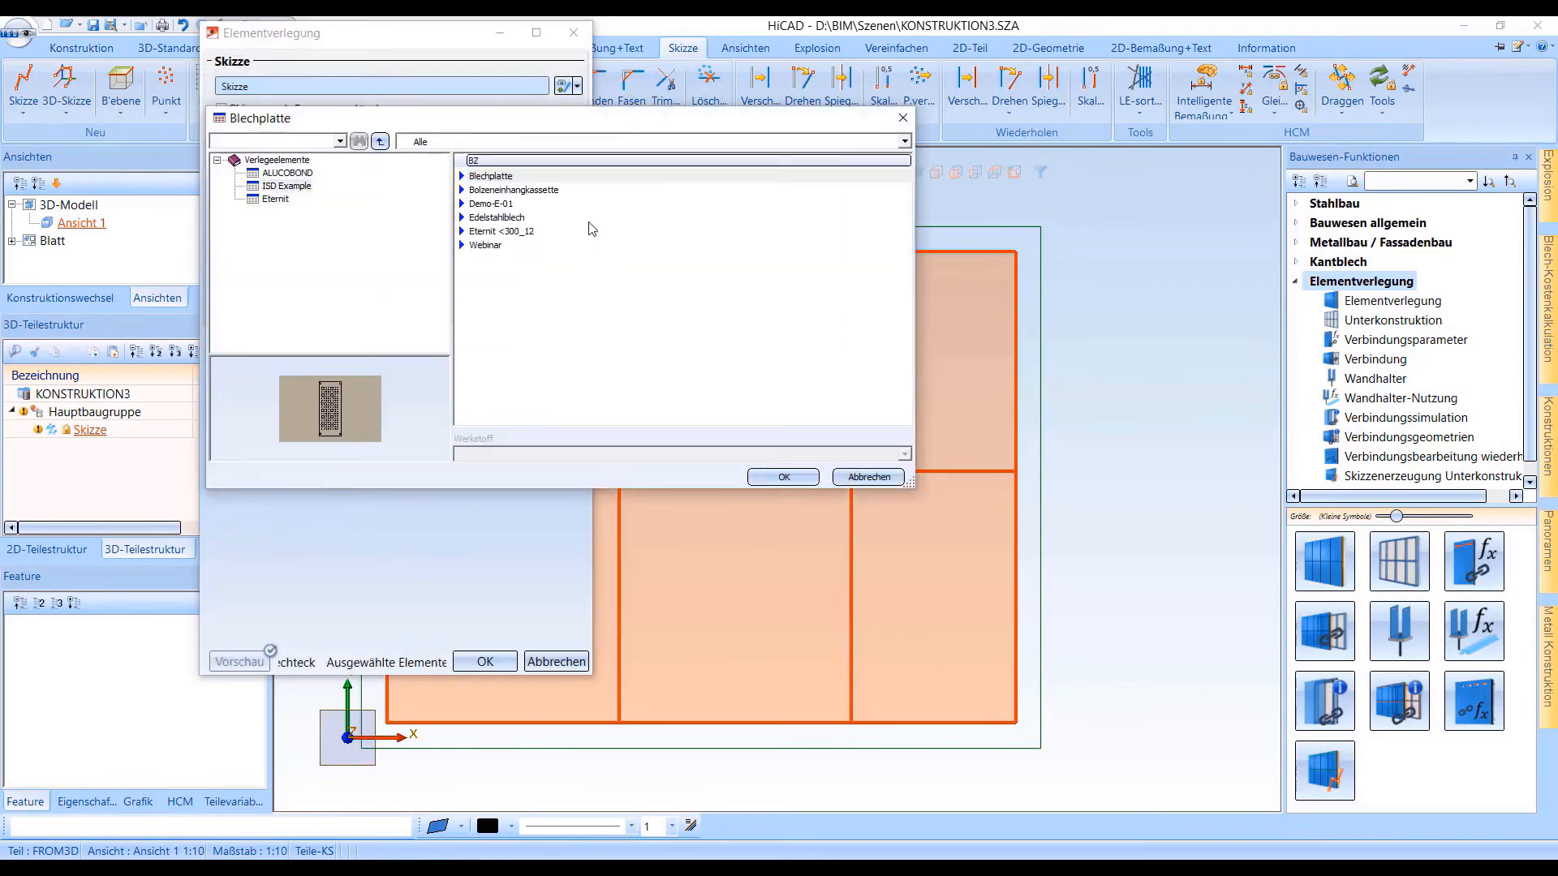
pyautogui.click(511, 176)
pyautogui.click(750, 476)
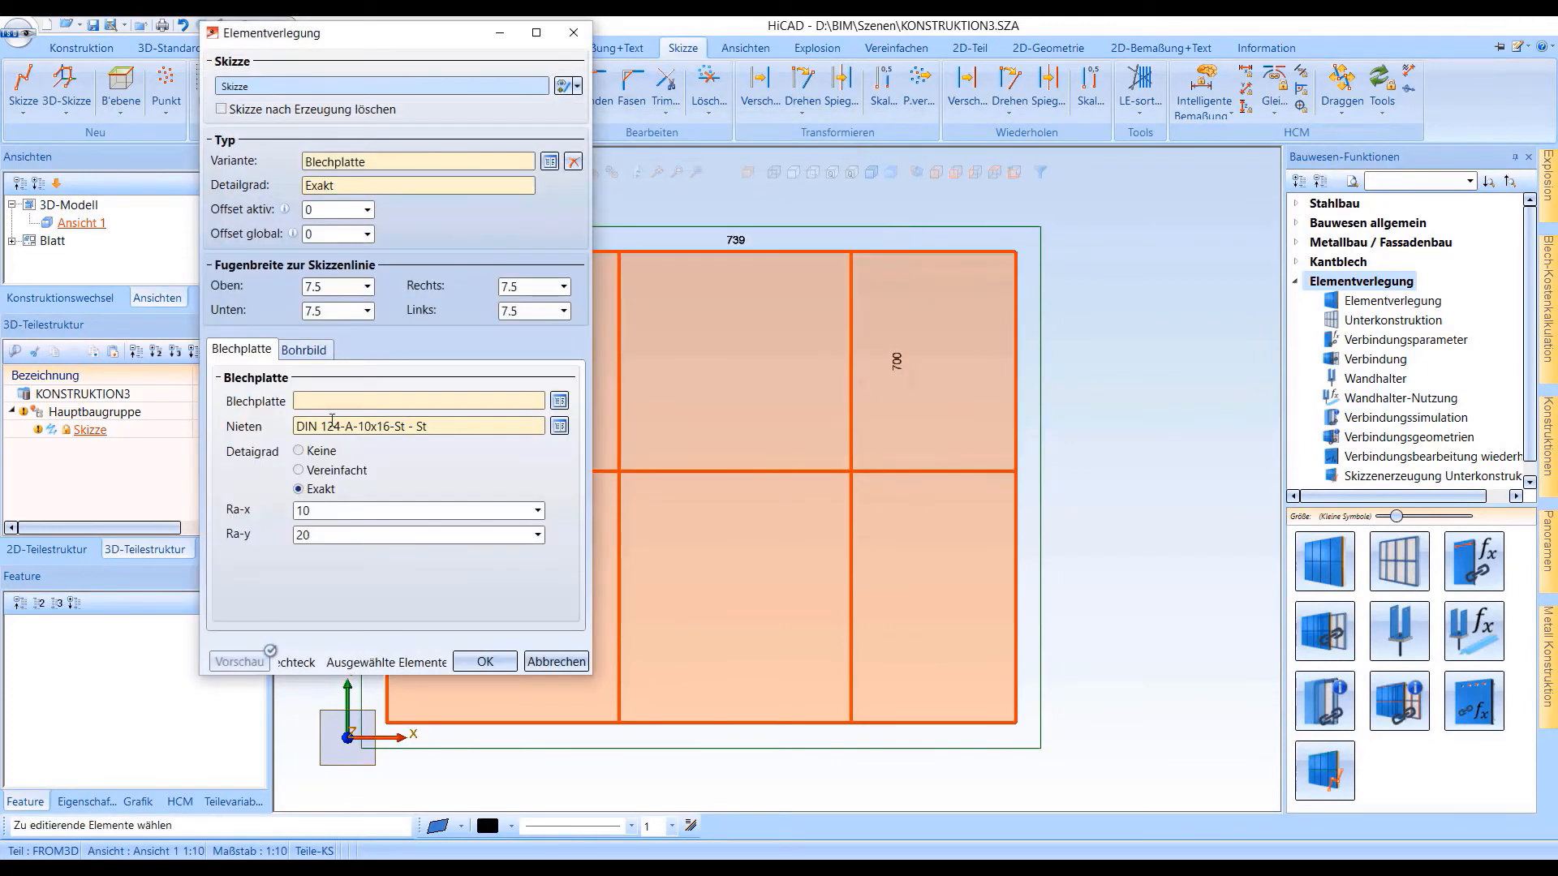
pyautogui.click(559, 401)
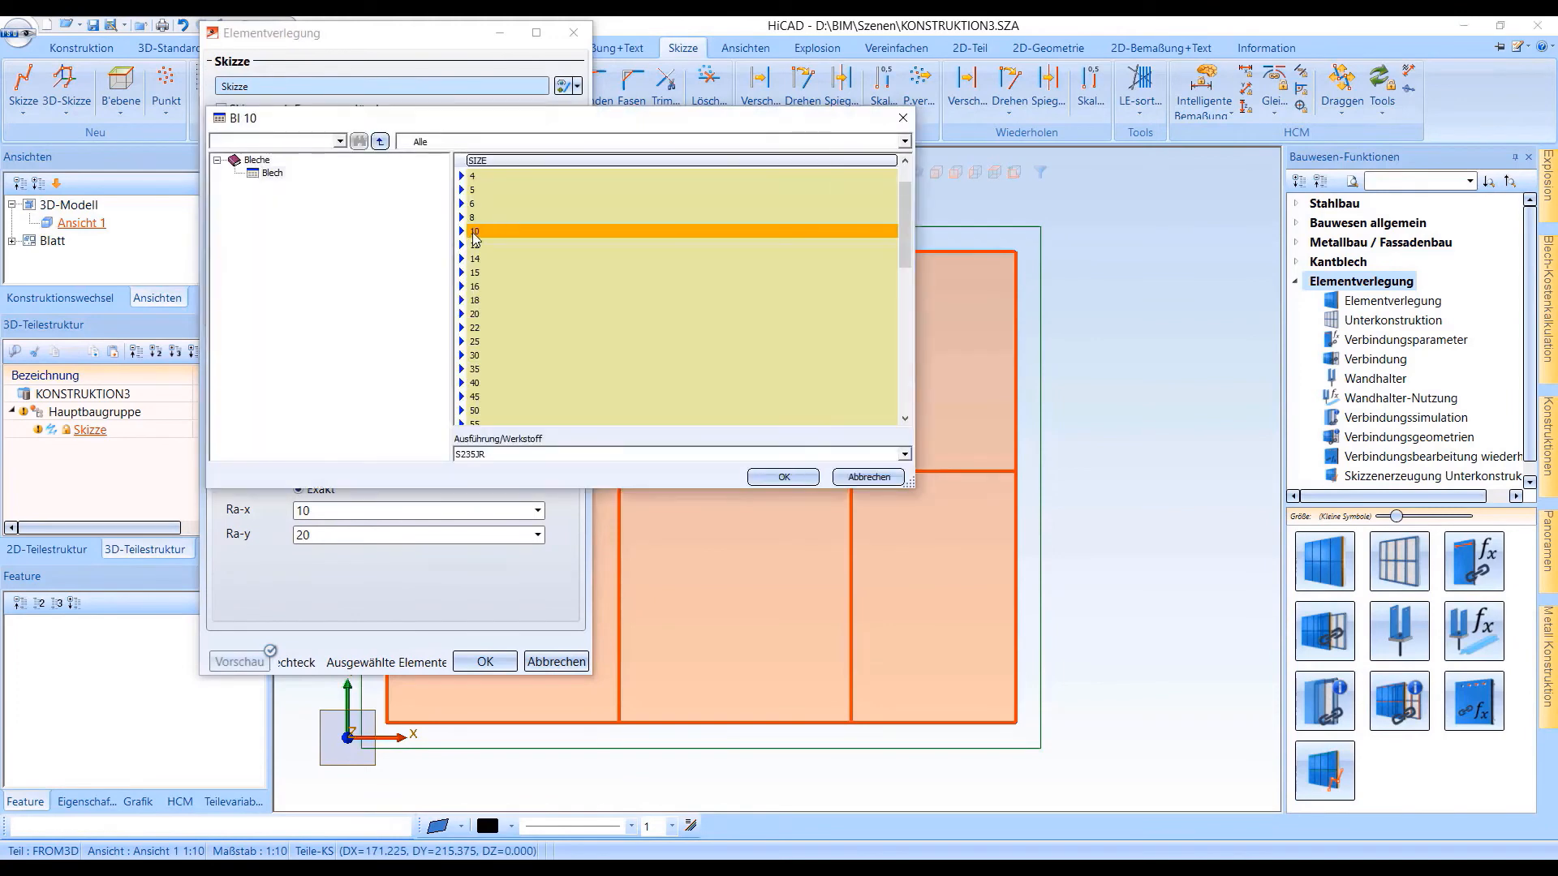
pyautogui.click(784, 476)
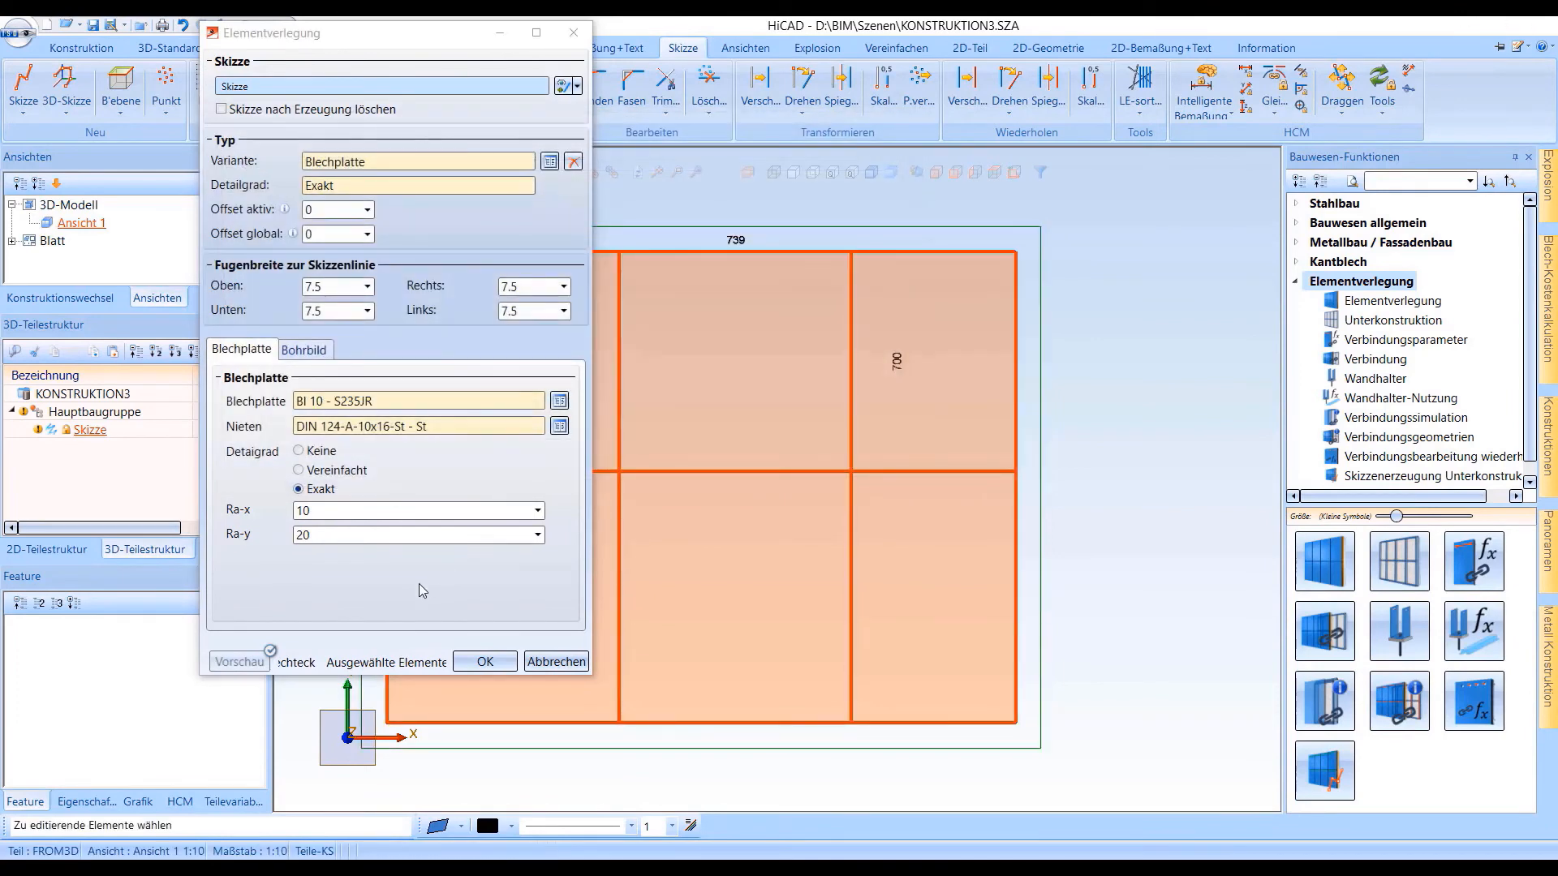
# Switch Detaigrad to Keine, Vereinfacht and back to Exakt to test the visibility of the Nieten field
pyautogui.click(300, 452)
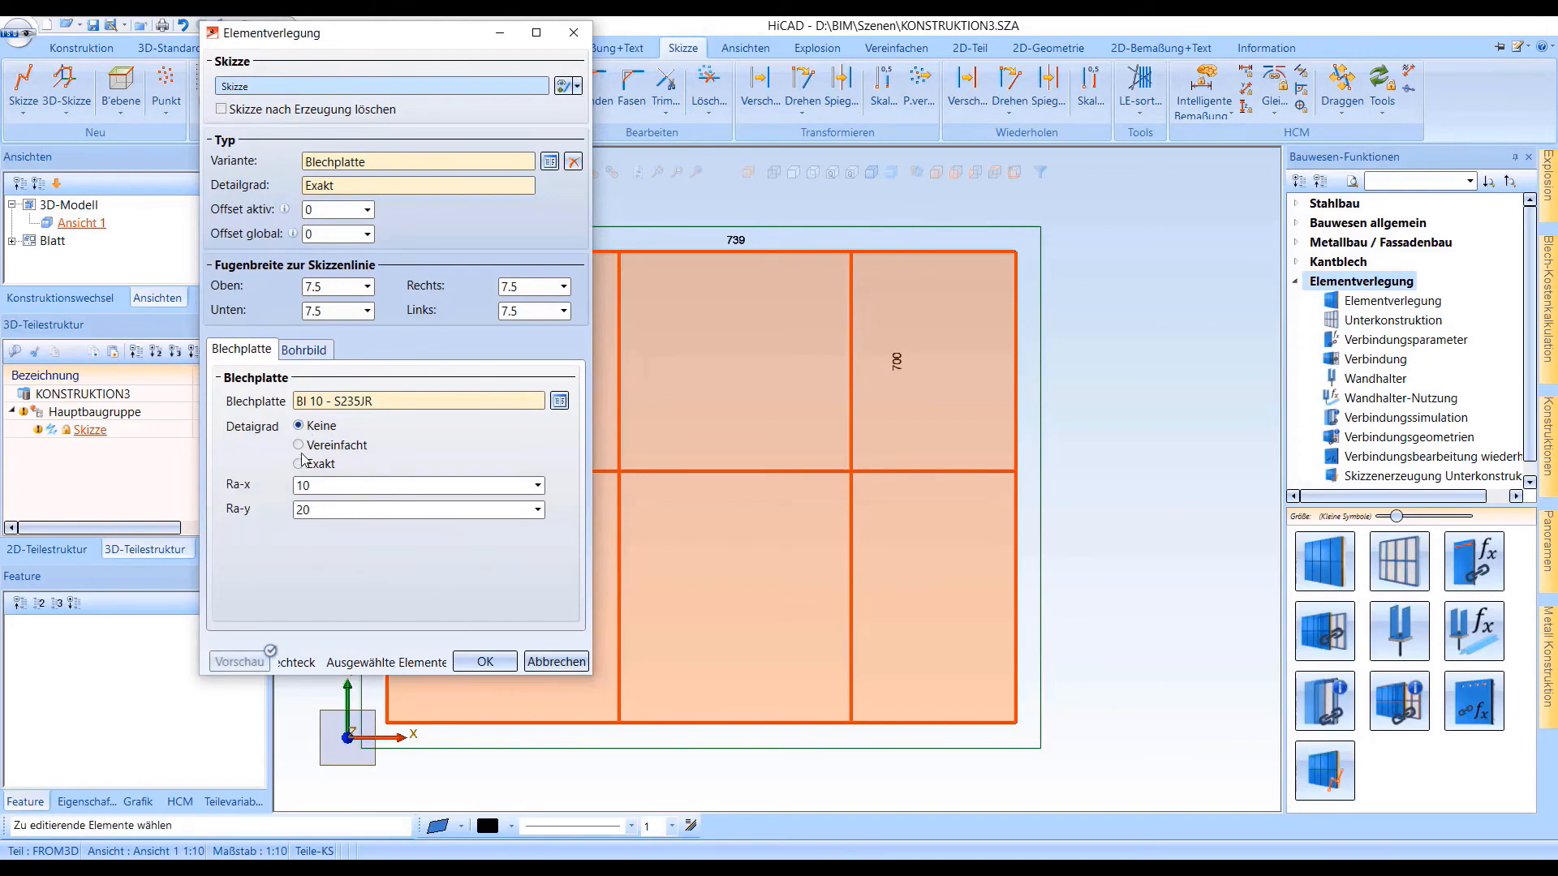
pyautogui.click(298, 446)
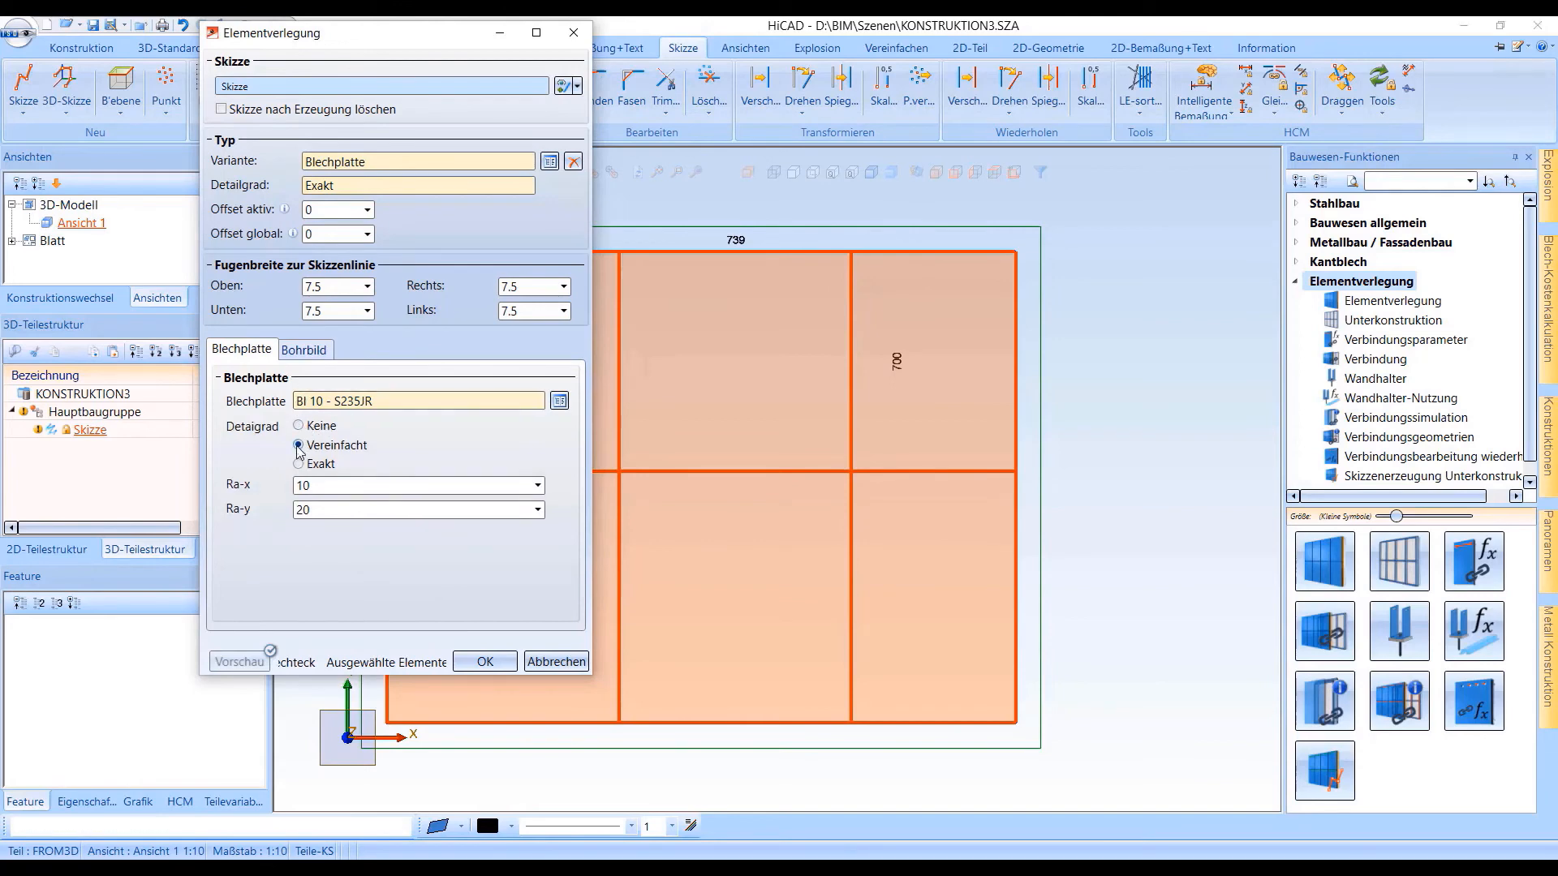
pyautogui.click(299, 464)
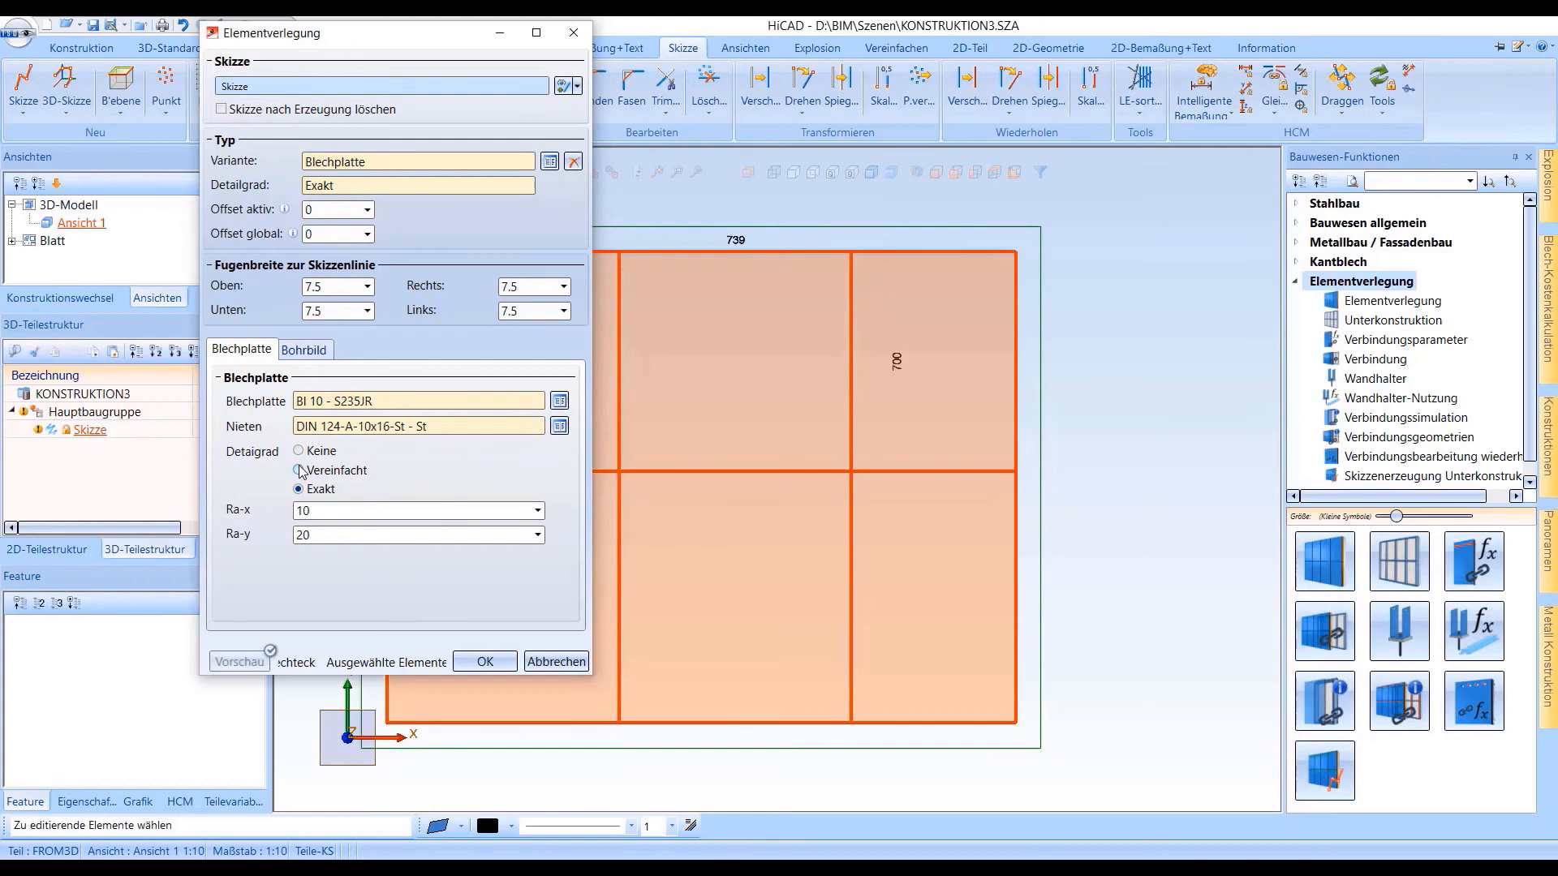
# Set Ra-x to 20 and Ra-y to 30, check the Bohrbild settings and create the element laying
pyautogui.doubleClick(326, 509)
pyautogui.write('2')
pyautogui.doubleClick(321, 535)
pyautogui.write('30')
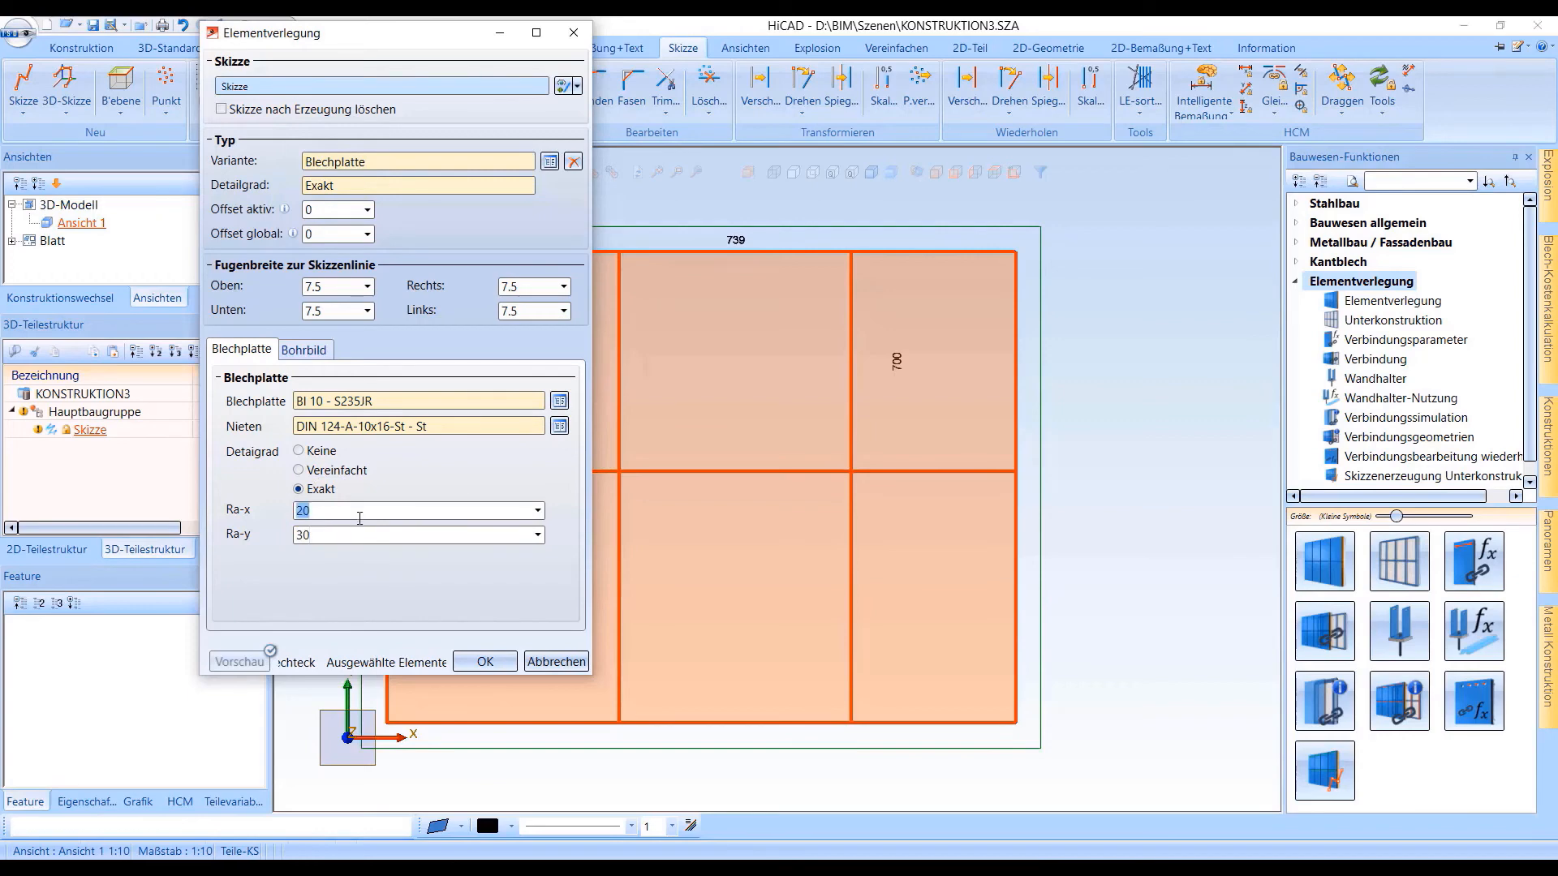
pyautogui.click(303, 350)
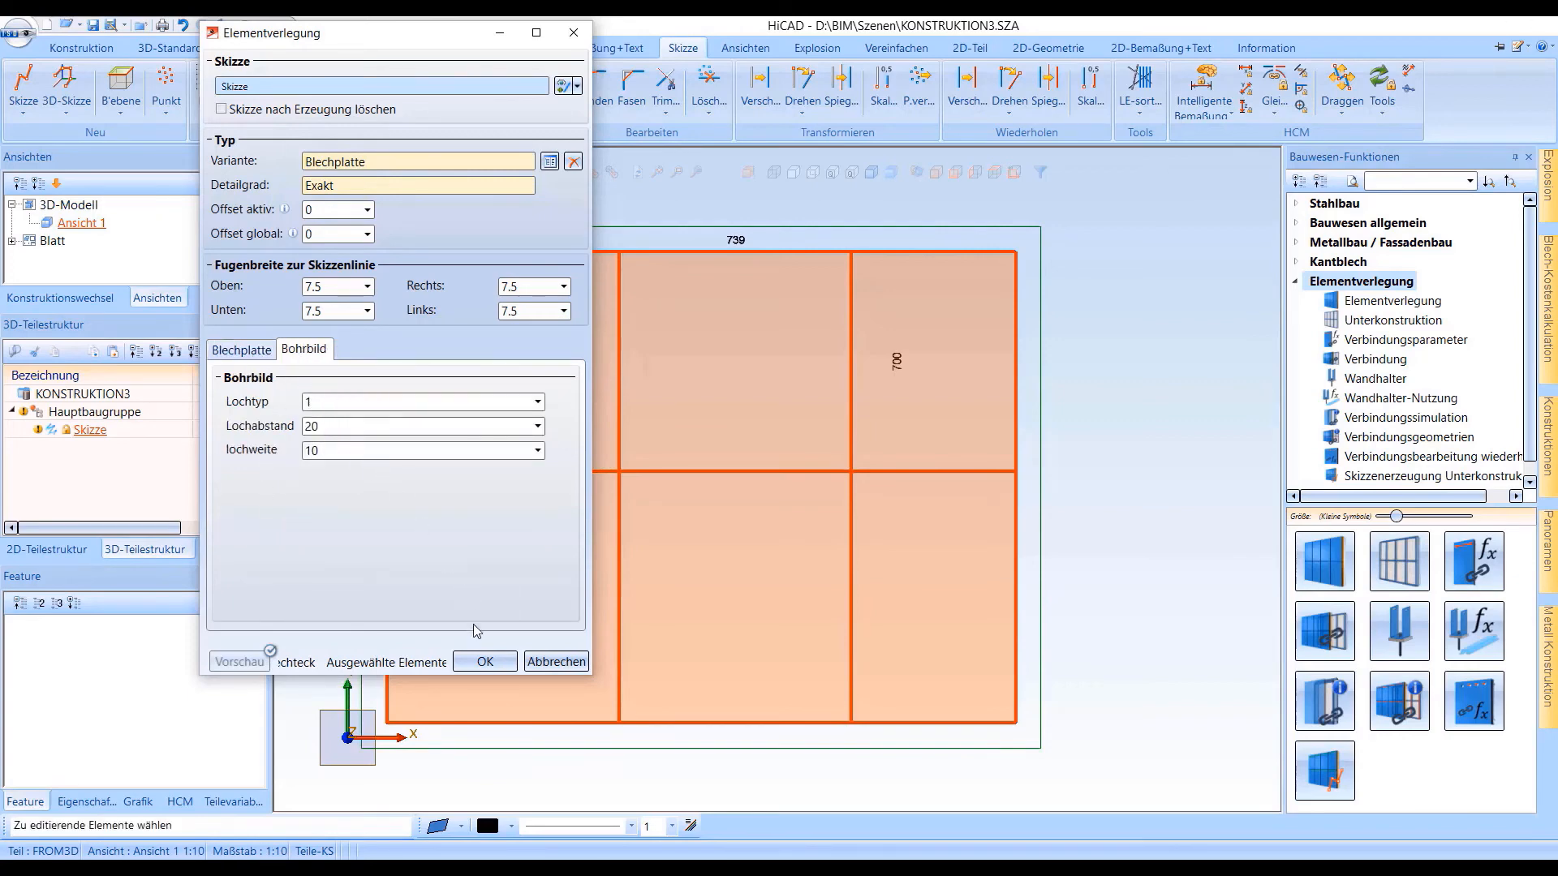
pyautogui.click(484, 662)
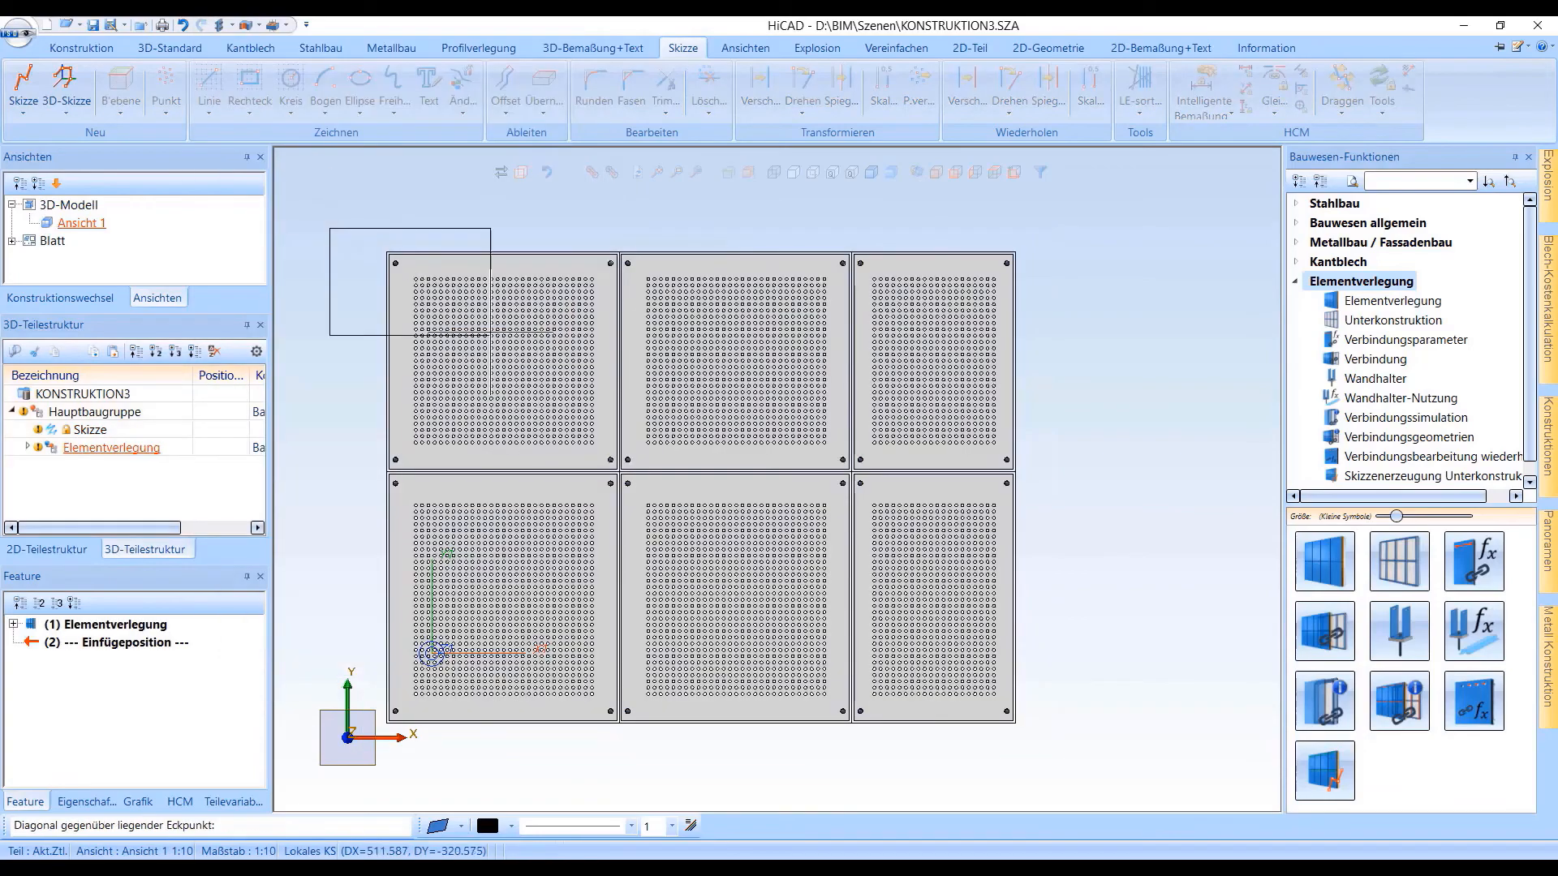
# Inspect the corner rivets and hole pattern of the laid plates up close, ending with the whole laying in view
pyautogui.scroll(3, 674, 454)
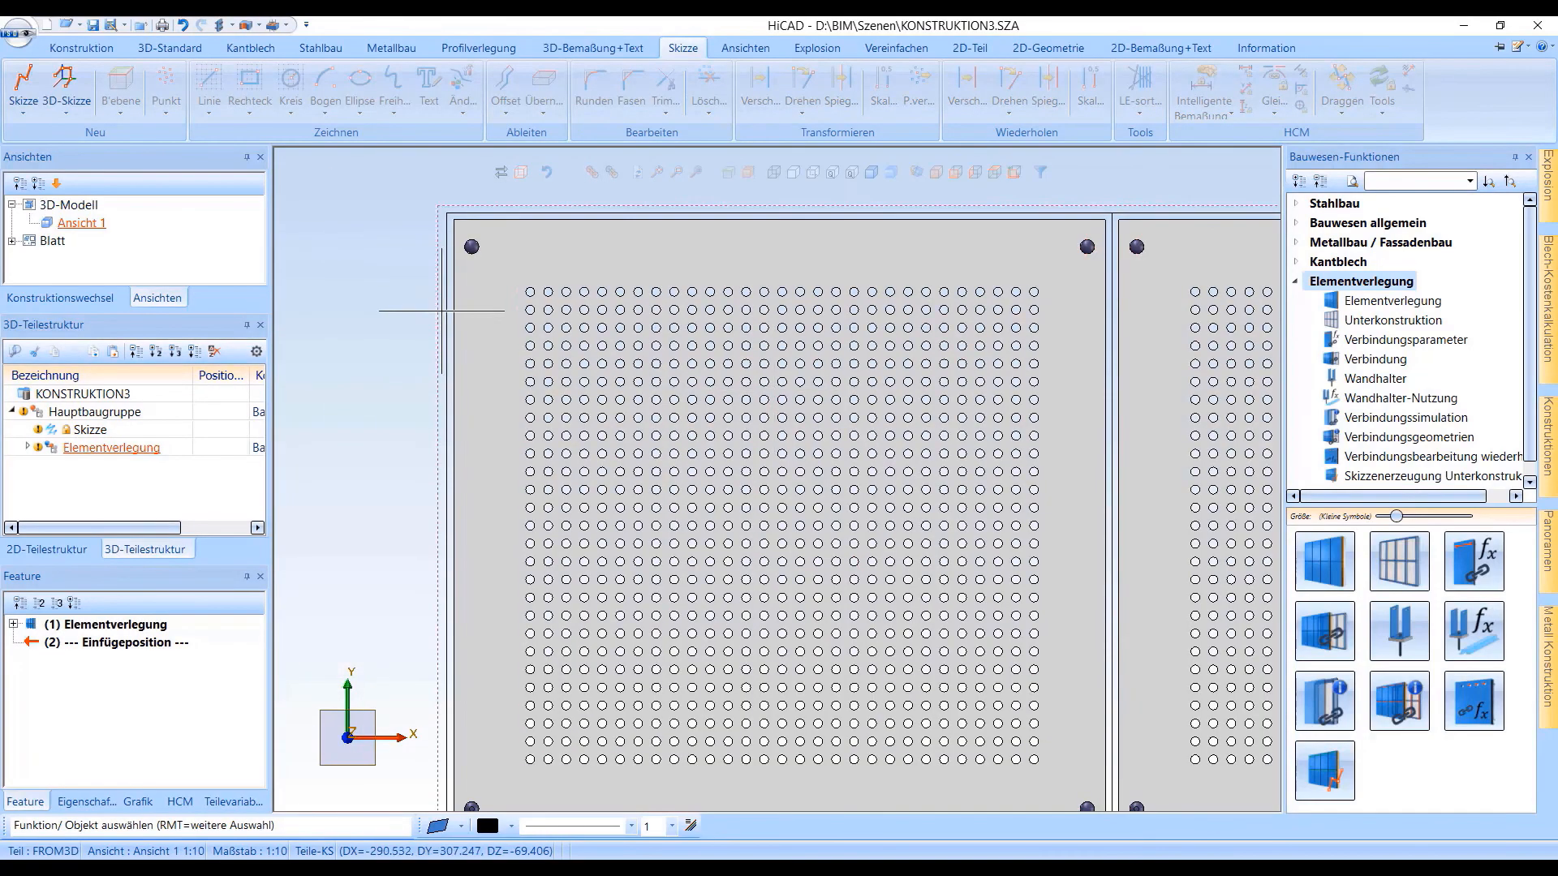
pyautogui.scroll(-3, 438, 299)
pyautogui.moveTo(370, 253); pyautogui.dragTo(593, 399, button='middle')
pyautogui.scroll(-2, 735, 414)
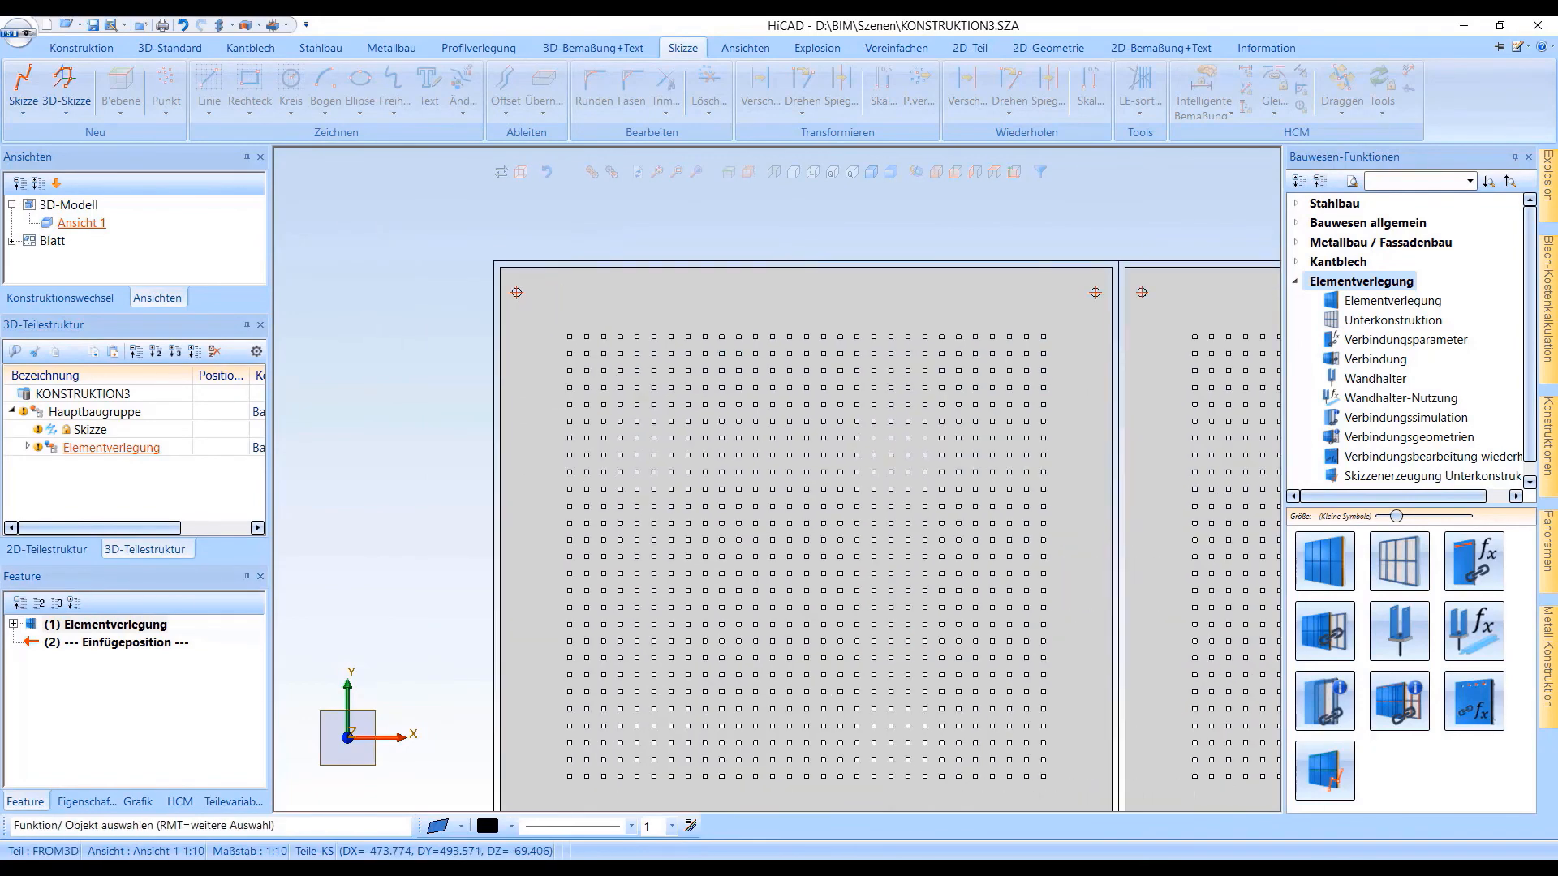
pyautogui.click(658, 173)
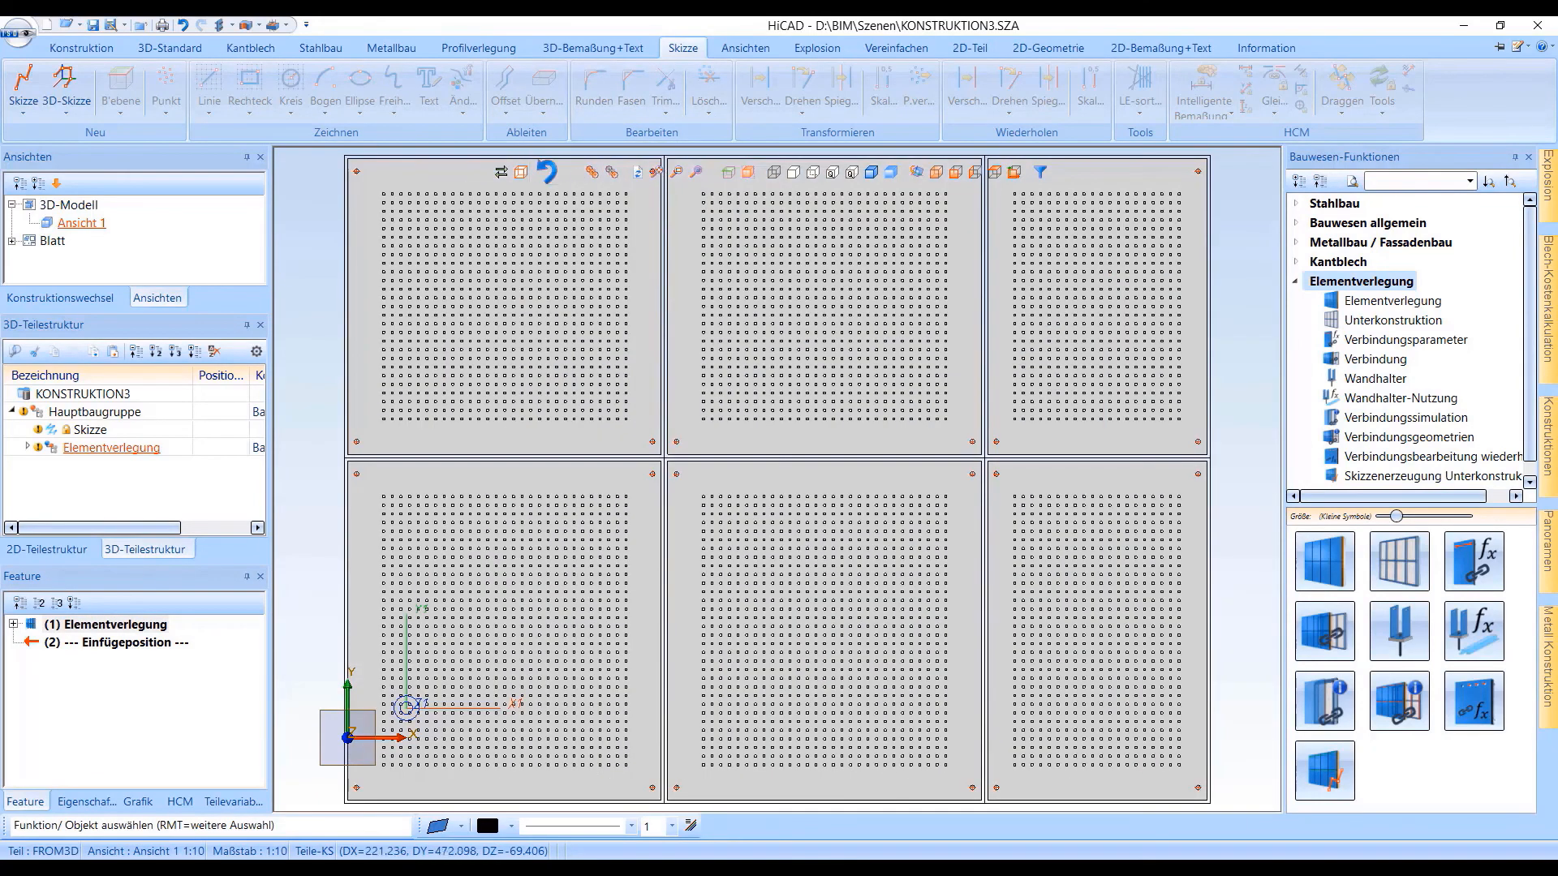